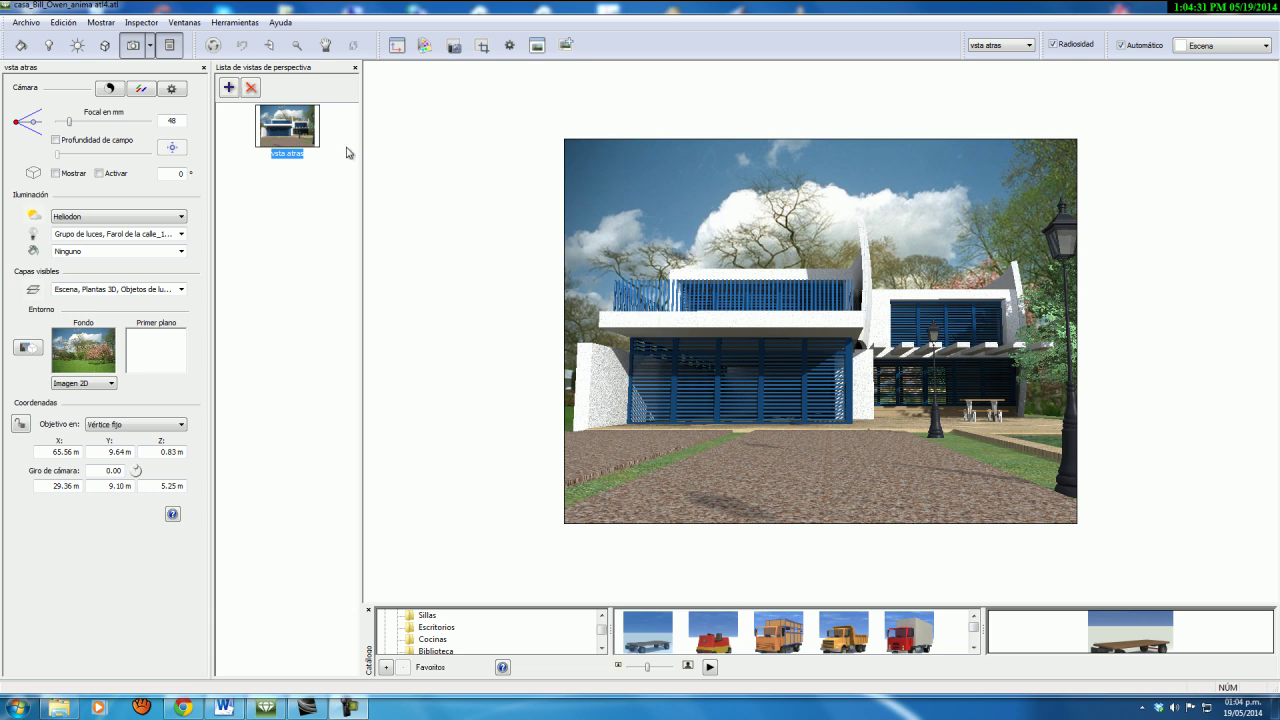
Step: Switch the Inspector to Animaciones mode to show the Sequence animation and its timeline
{"action": "left_click", "coordinate": [151, 25]}
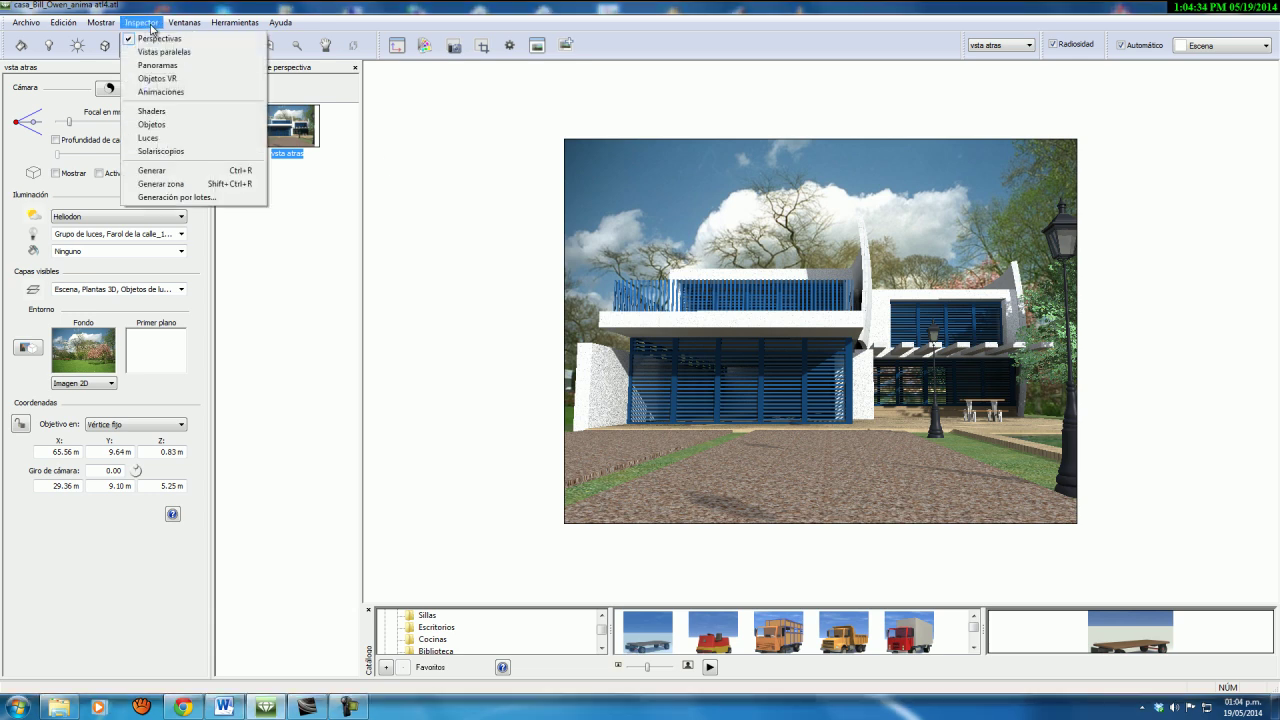
{"action": "left_click", "coordinate": [154, 92]}
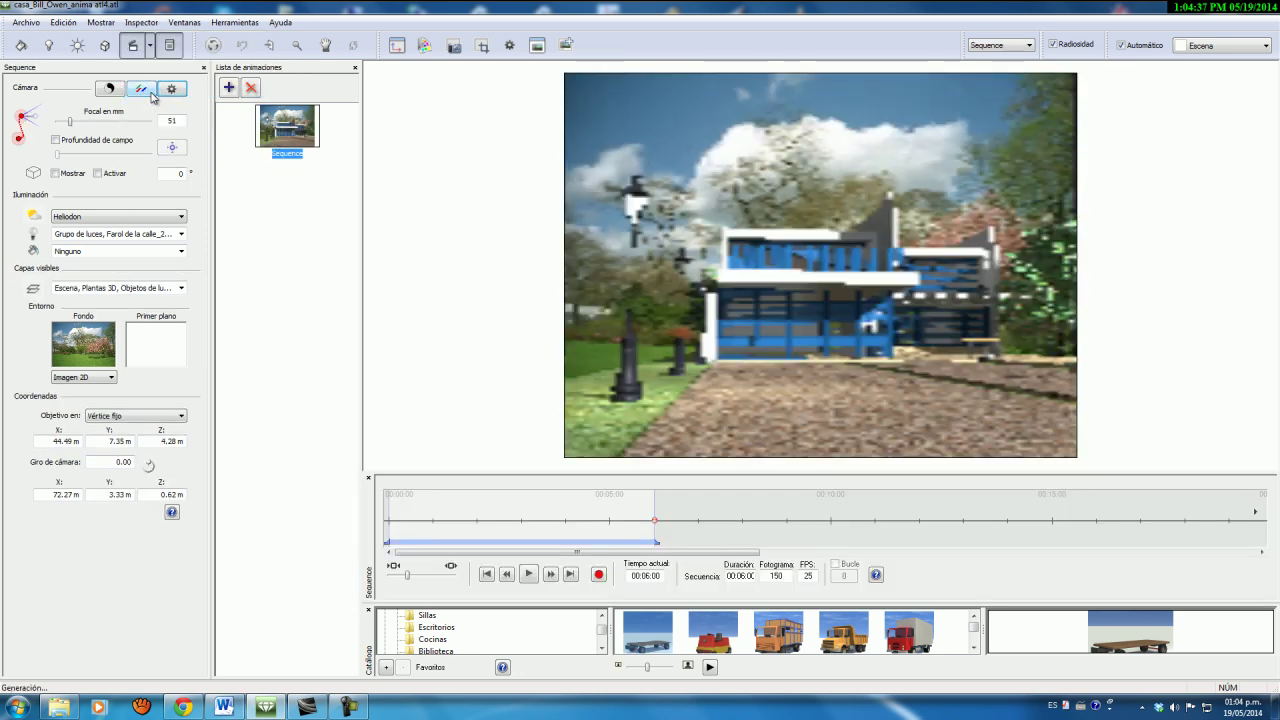
{"action": "left_click", "coordinate": [151, 48]}
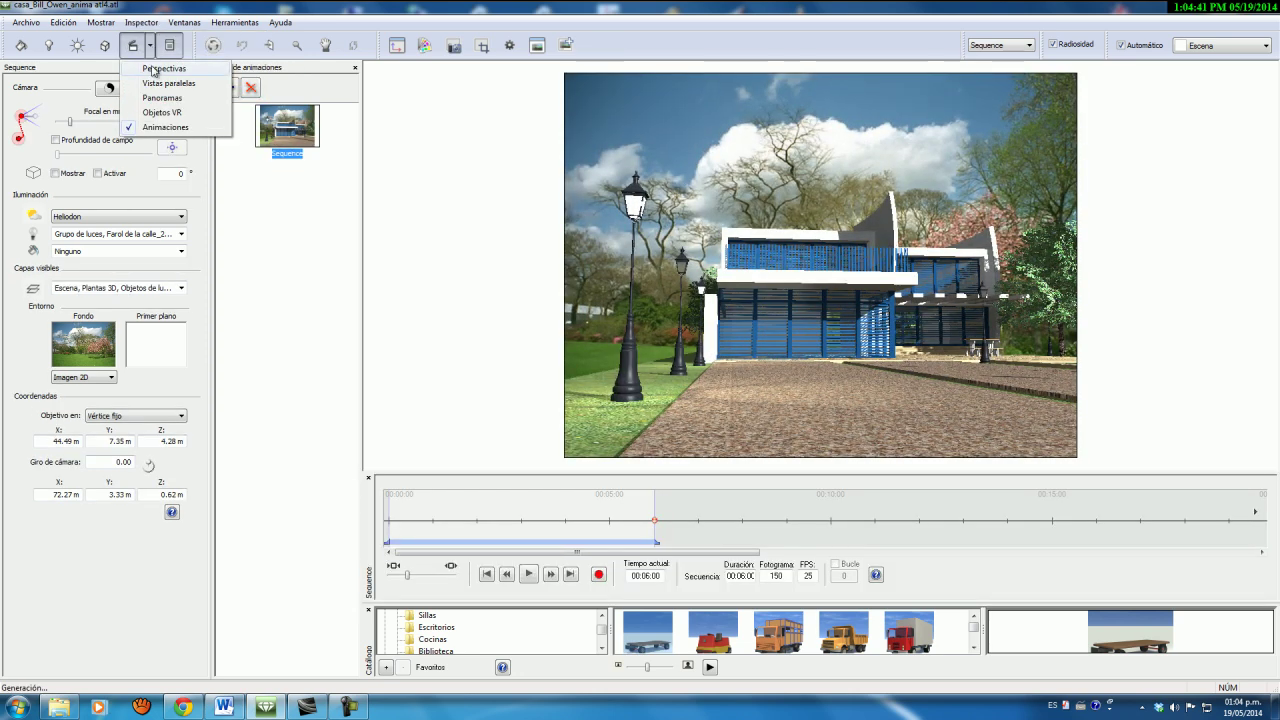
{"action": "left_click", "coordinate": [160, 68]}
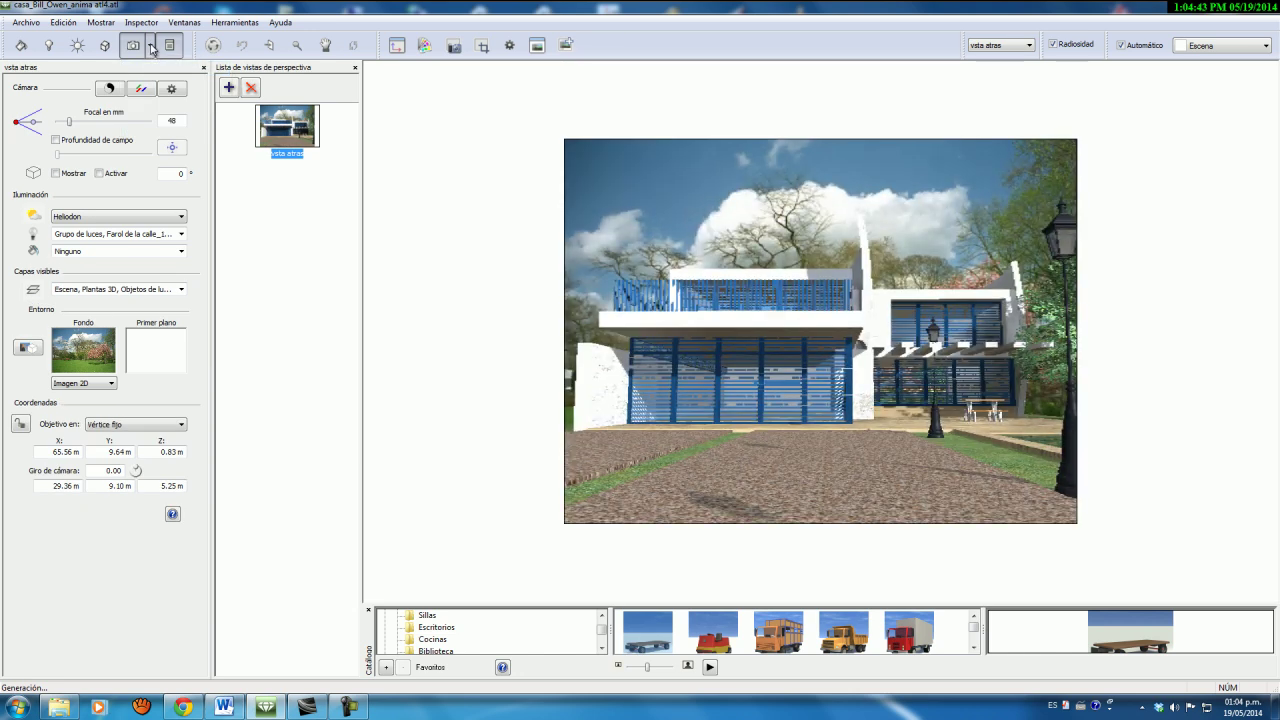
{"action": "left_click", "coordinate": [151, 48]}
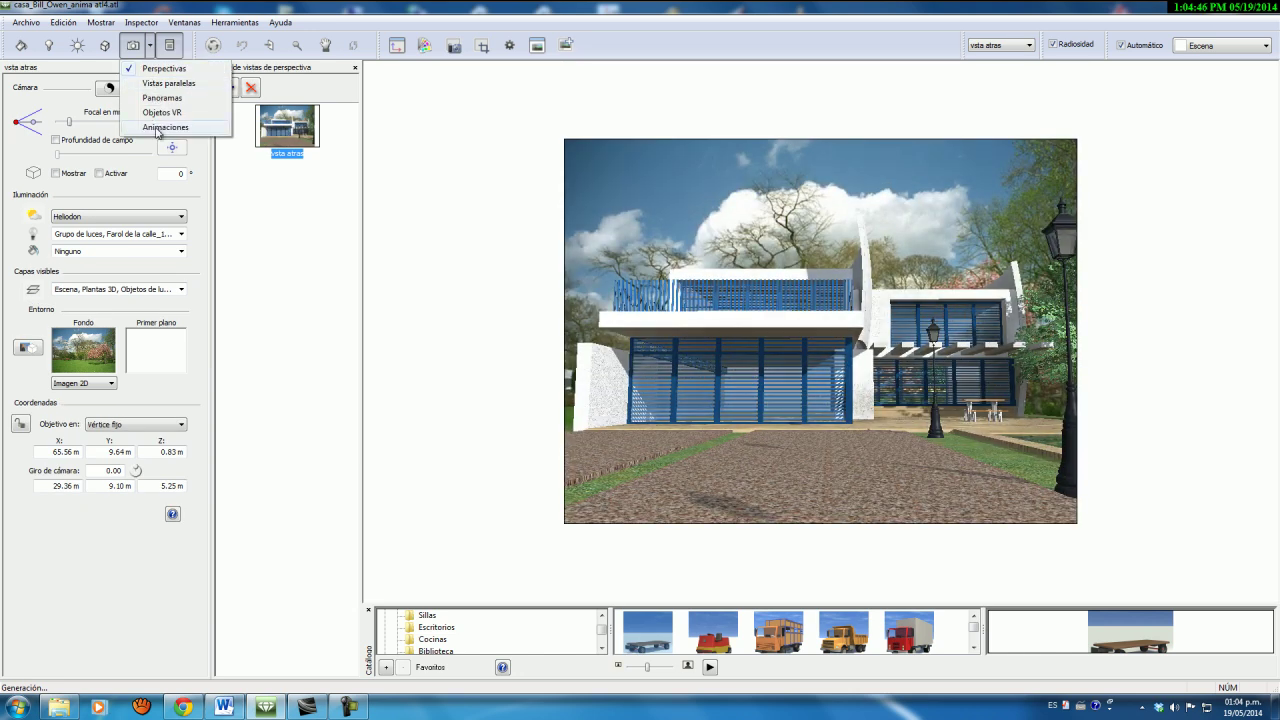
{"action": "left_click", "coordinate": [160, 127]}
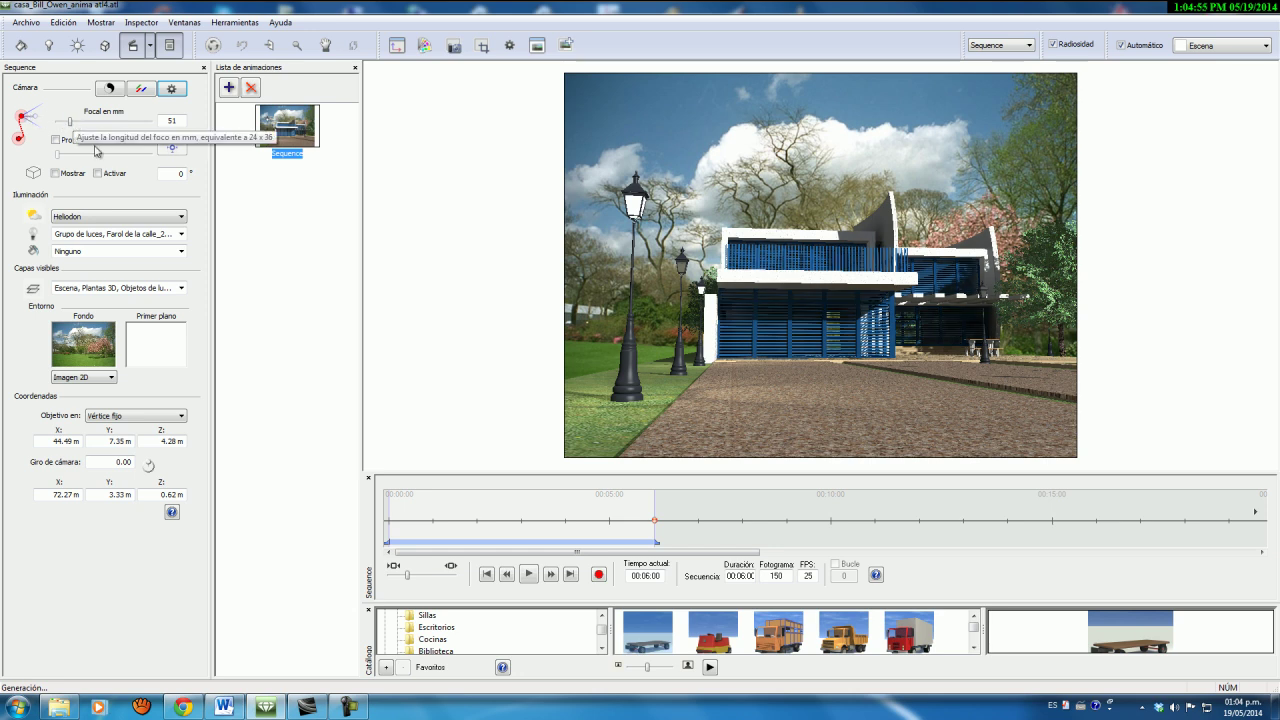
Step: Open the Vista 2D plan of the Sequence camera and adjust its focal length to 52 mm
{"action": "left_click", "coordinate": [397, 45]}
{"action": "left_click_drag", "start_coordinate": [757, 133], "coordinate": [737, 114]}
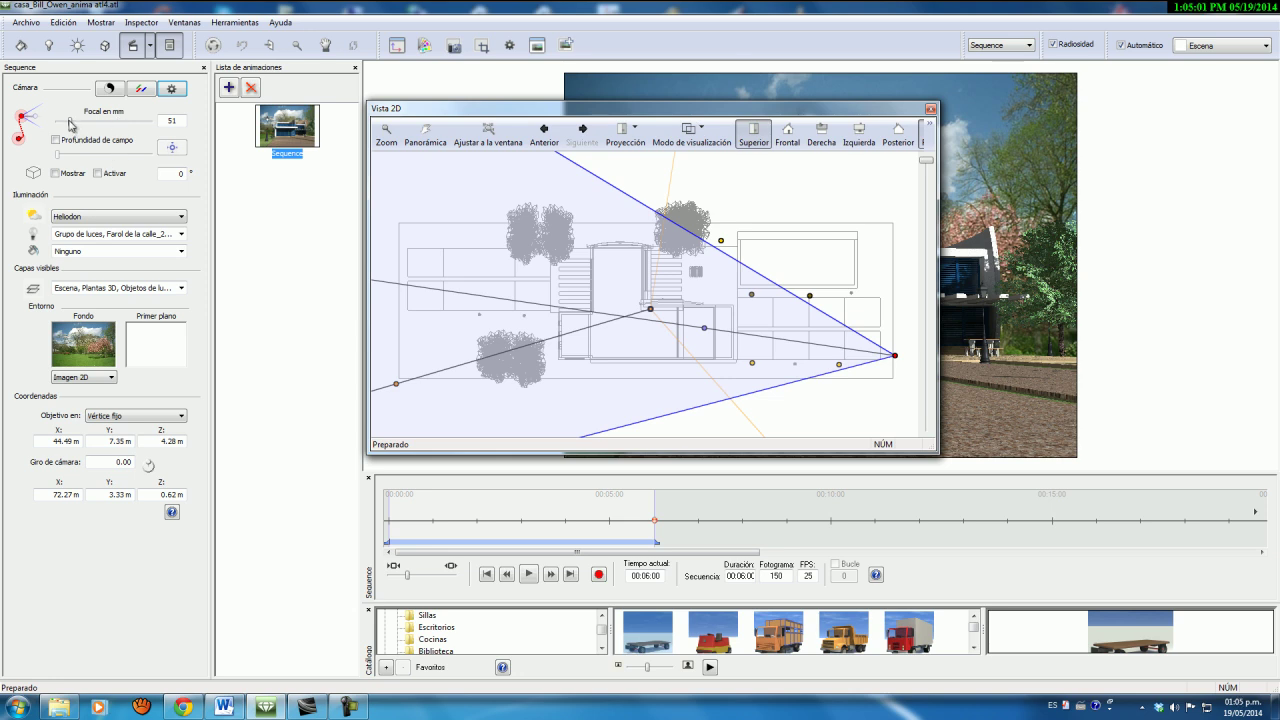
{"action": "left_click_drag", "start_coordinate": [71, 127], "coordinate": [72, 124]}
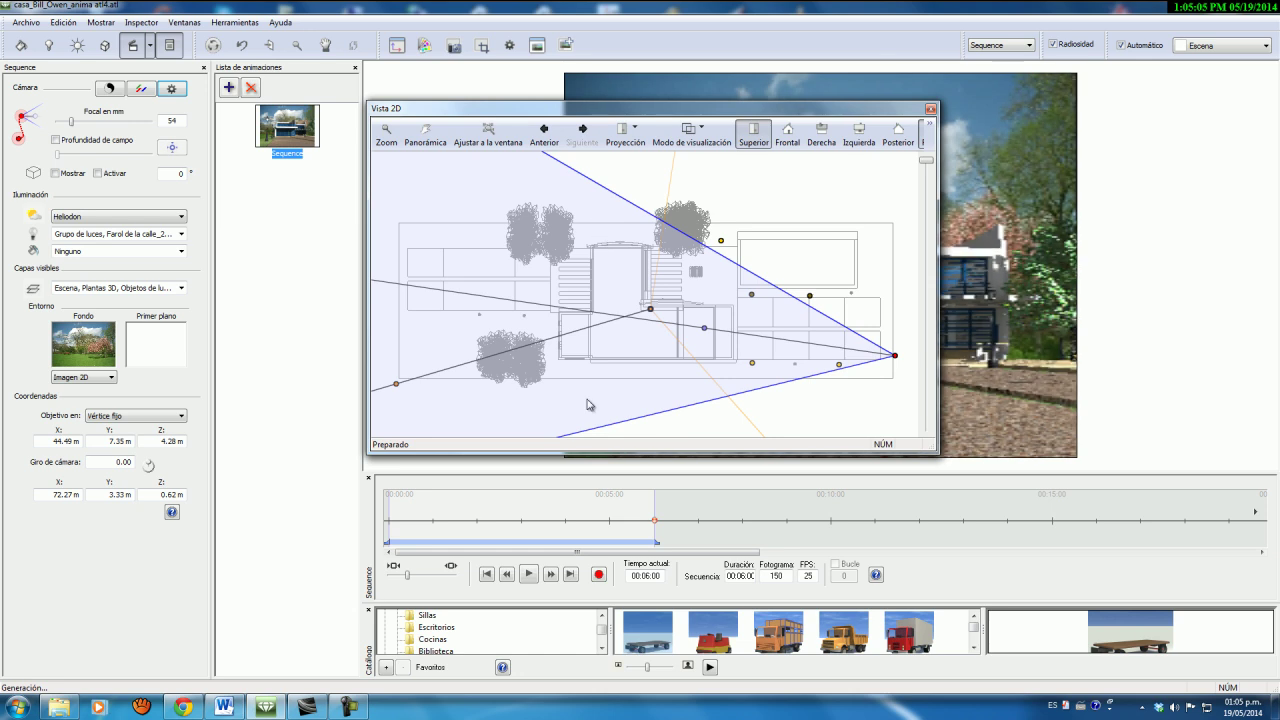
{"action": "scroll", "coordinate": [624, 310], "scroll_direction": "down", "scroll_amount": 4}
{"action": "scroll", "coordinate": [779, 354], "scroll_direction": "up", "scroll_amount": 2}
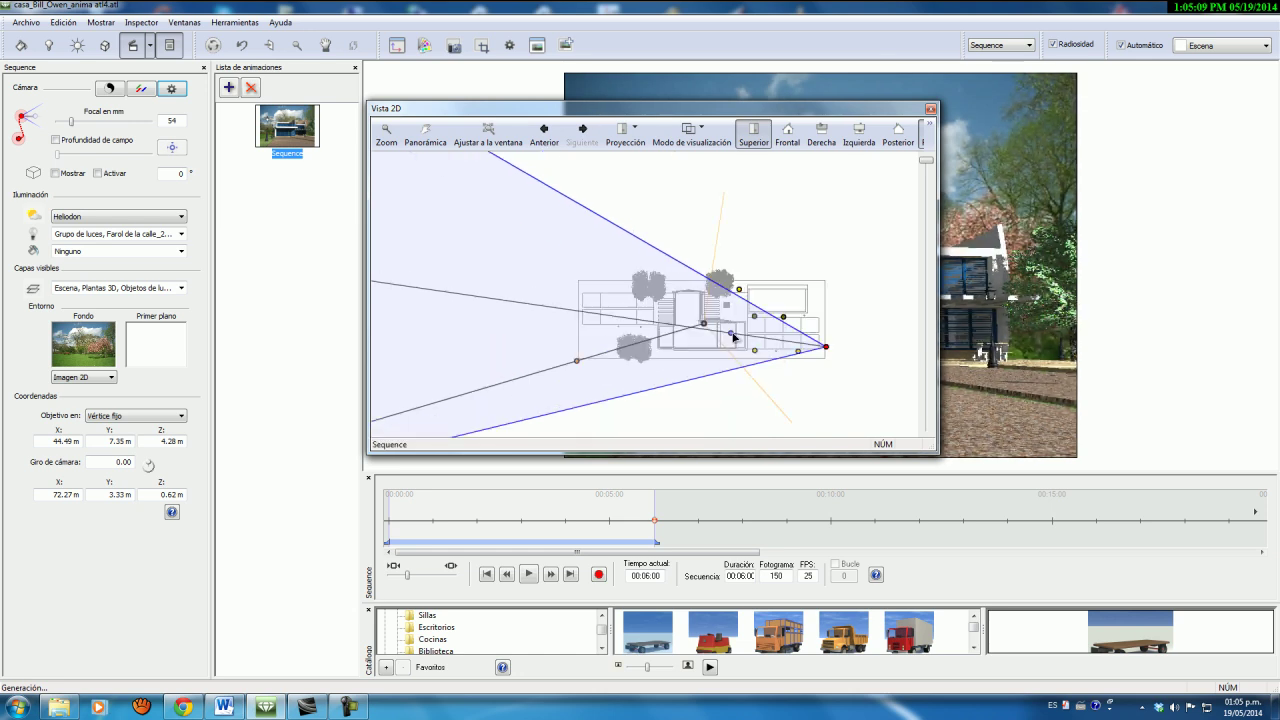
{"action": "scroll", "coordinate": [735, 338], "scroll_direction": "up", "scroll_amount": 2}
{"action": "scroll", "coordinate": [735, 338], "scroll_direction": "down", "scroll_amount": 2}
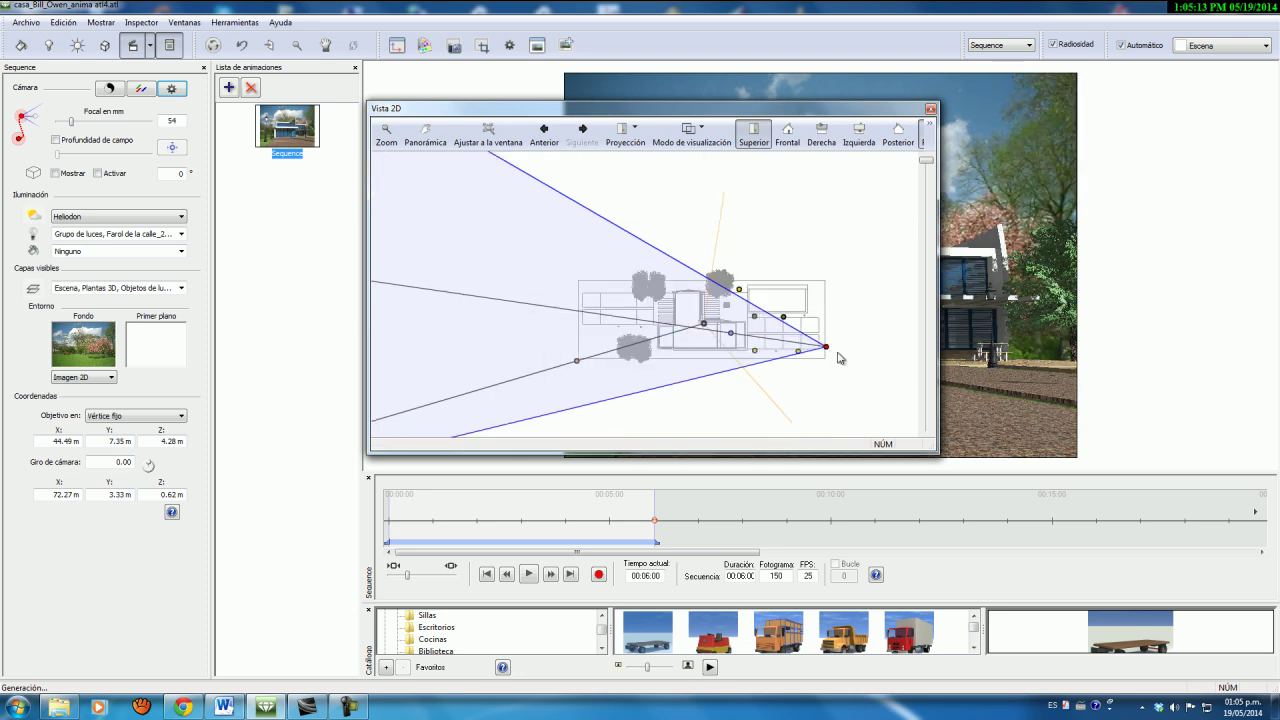
{"action": "scroll", "coordinate": [72, 124], "scroll_direction": "up", "scroll_amount": 10}
{"action": "left_click_drag", "start_coordinate": [58, 122], "coordinate": [72, 124]}
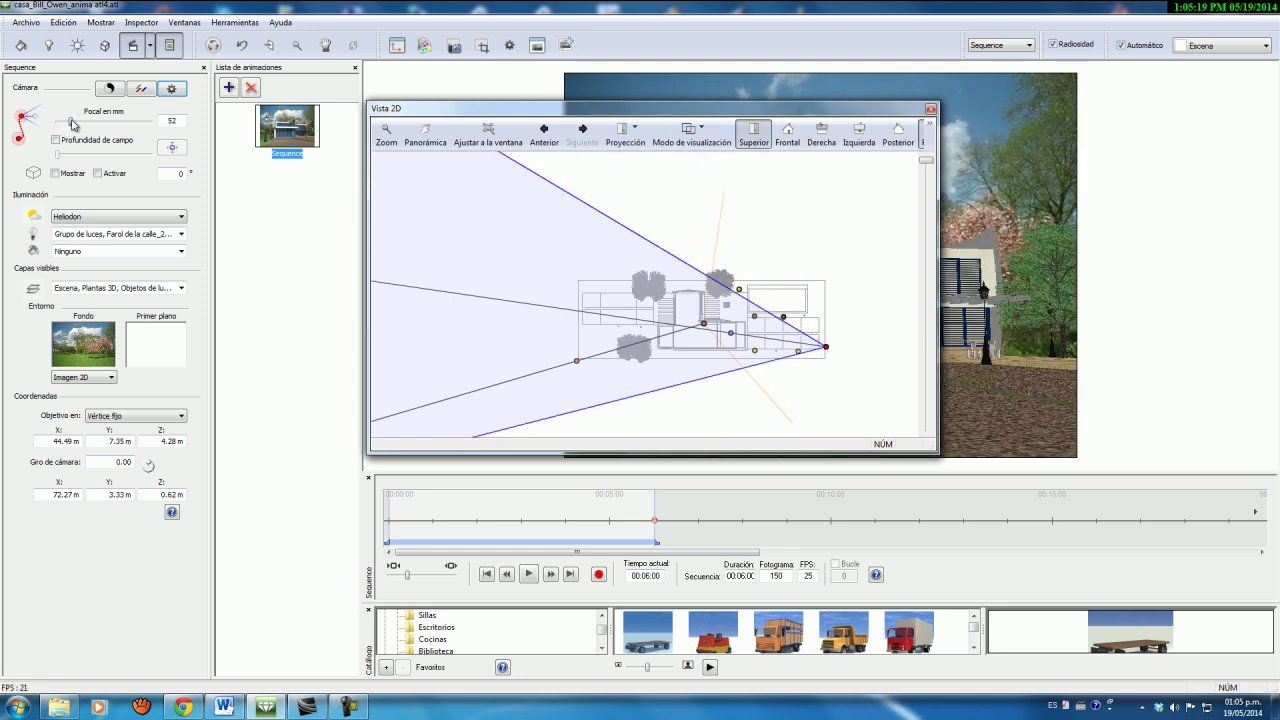
{"action": "left_click_drag", "start_coordinate": [667, 108], "coordinate": [450, 80]}
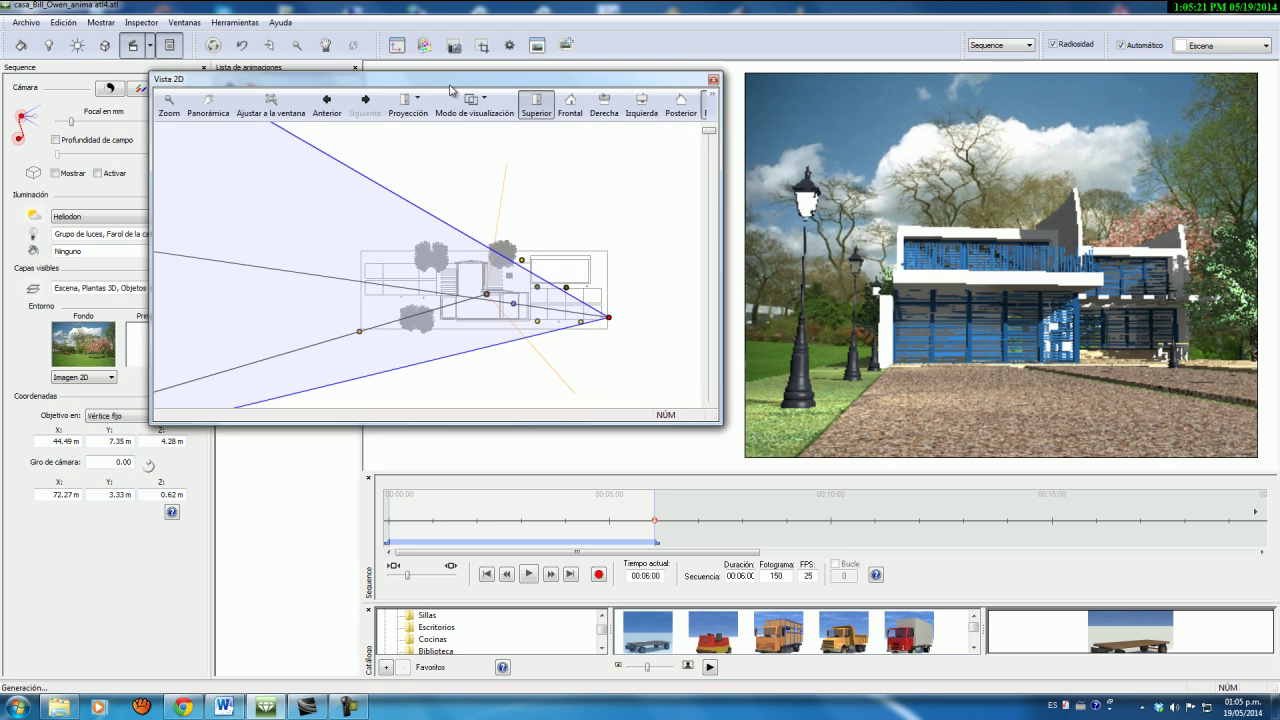
{"action": "scroll", "coordinate": [75, 127], "scroll_direction": "up", "scroll_amount": 1}
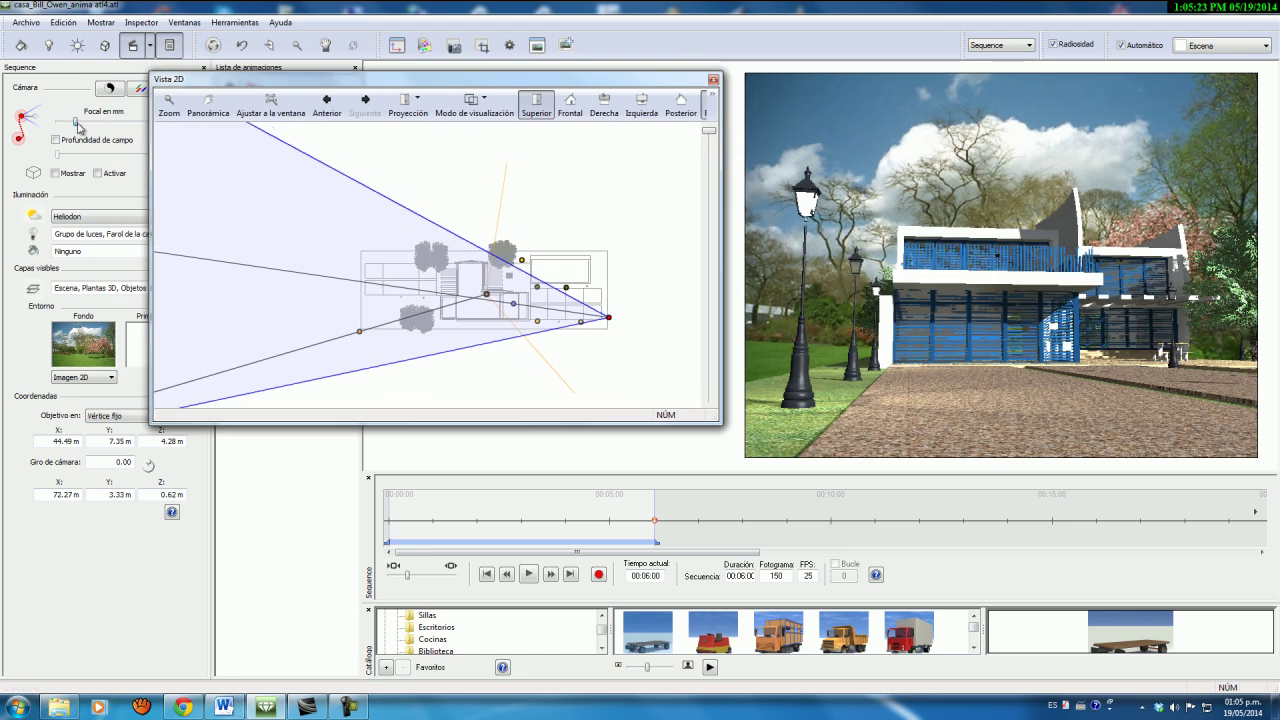
{"action": "scroll", "coordinate": [75, 127], "scroll_direction": "up", "scroll_amount": 3}
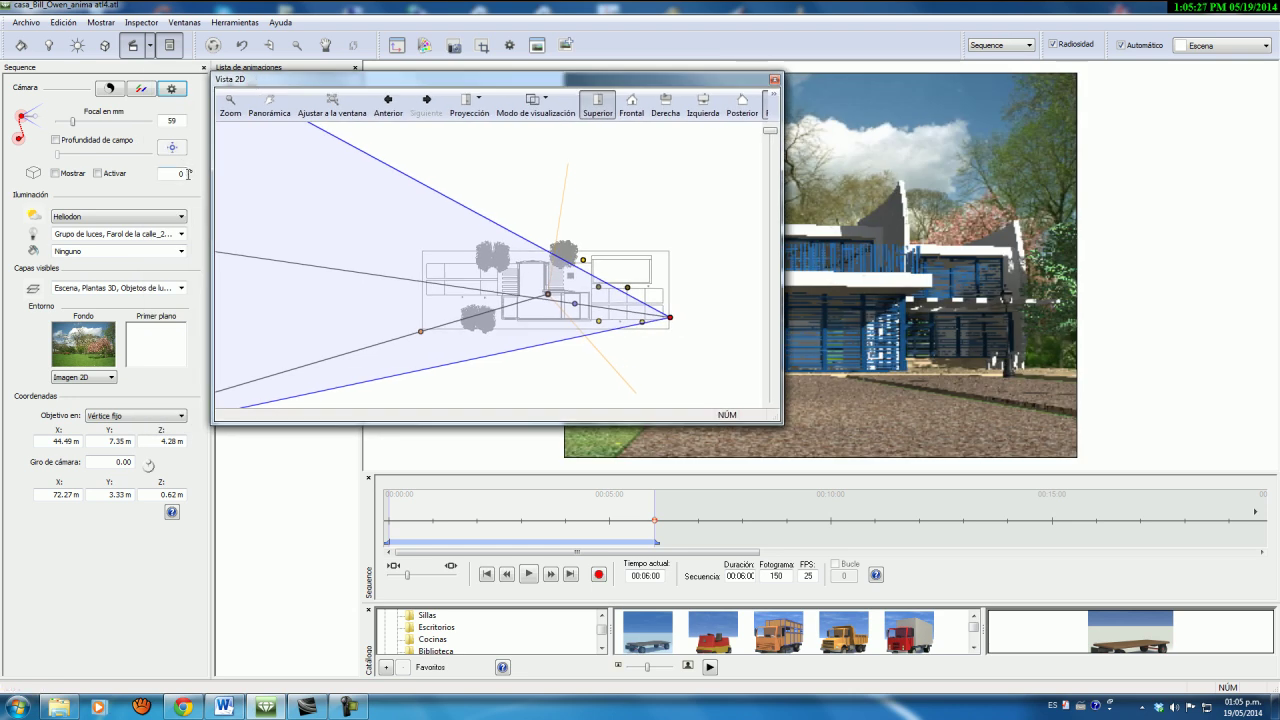
Step: Keep the Heliodon sun setting and the street-lamp light group for the Sequence
{"action": "left_click", "coordinate": [181, 222]}
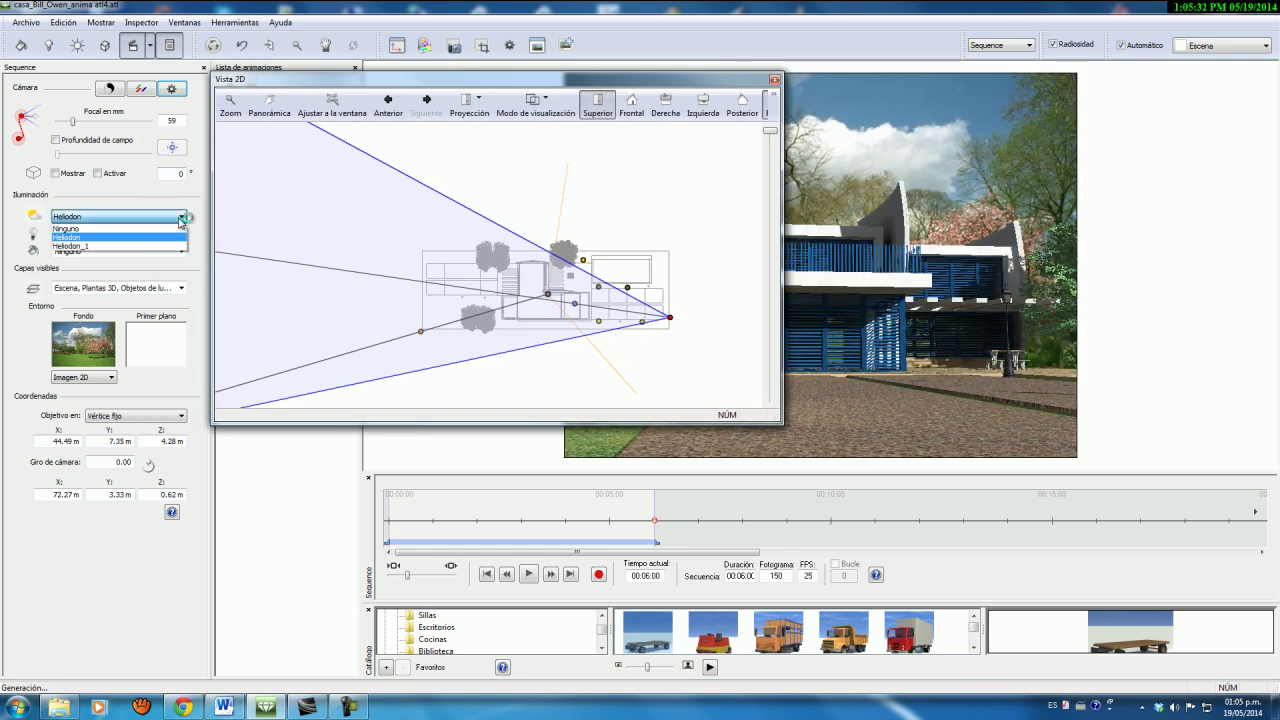
{"action": "left_click", "coordinate": [181, 222]}
{"action": "left_click", "coordinate": [181, 234]}
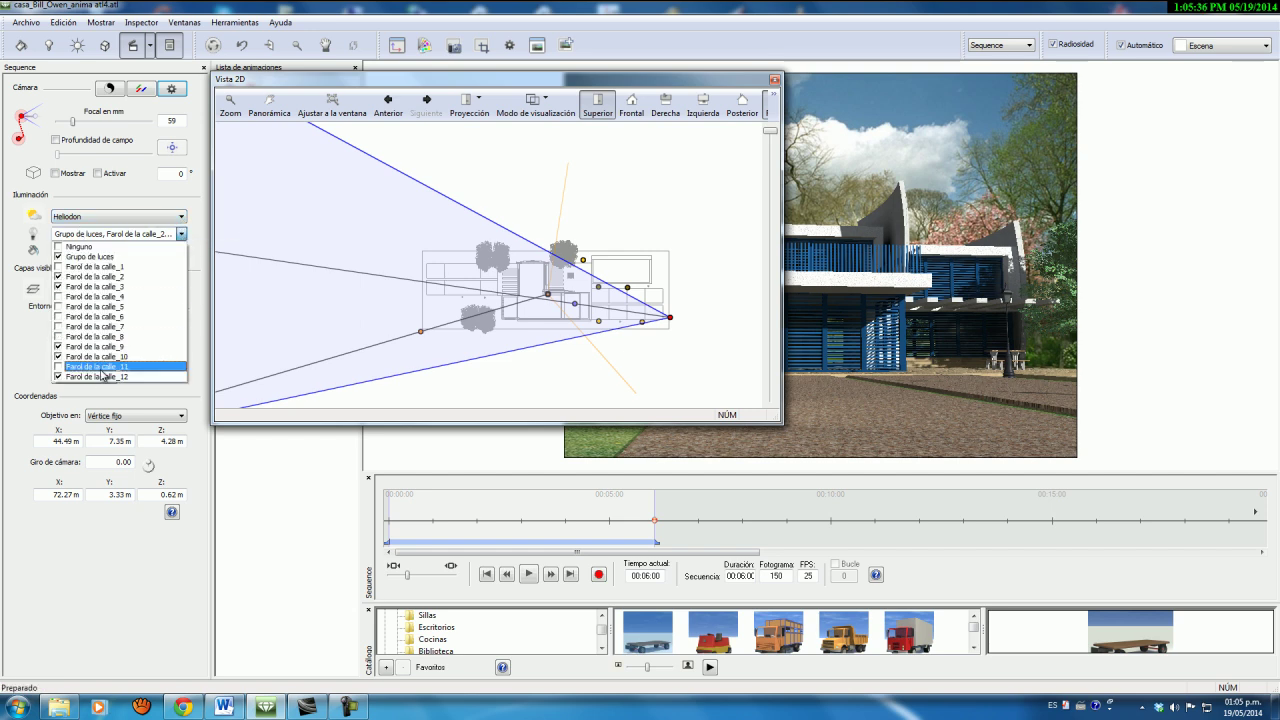
{"action": "left_click", "coordinate": [182, 234]}
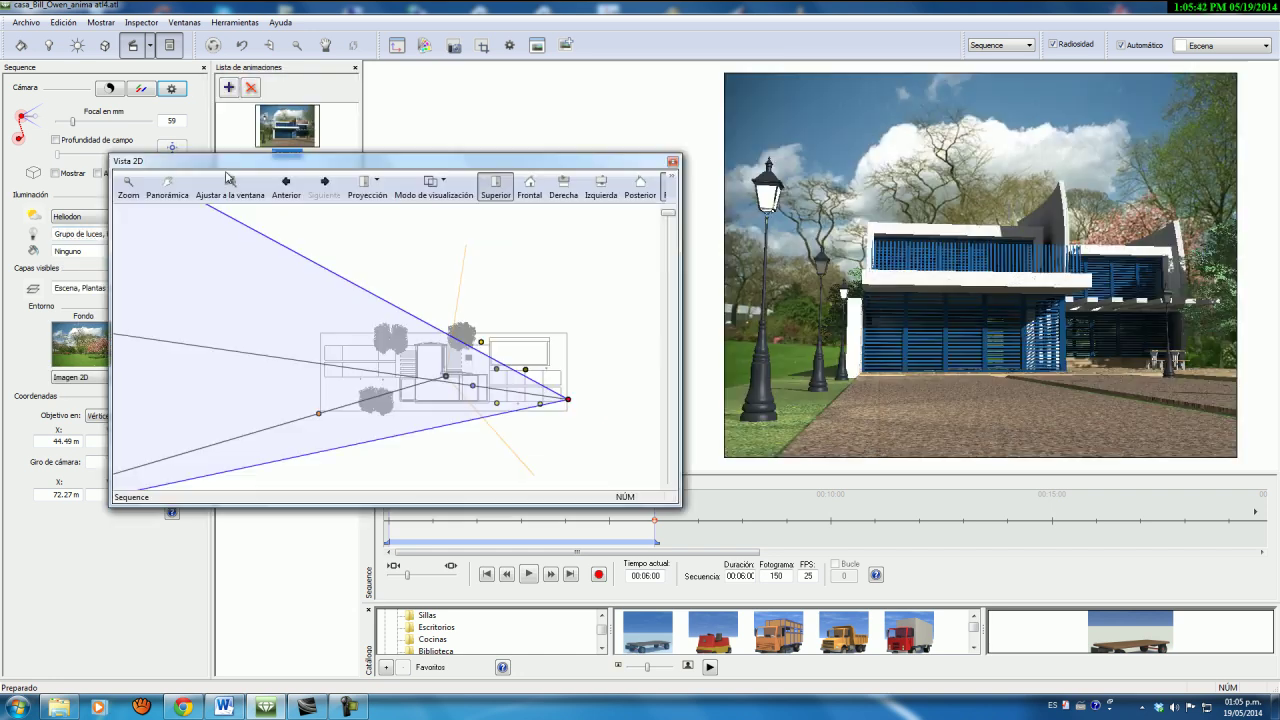
Step: Reposition the 2D plan window and adjust the animation's end time on the timeline
{"action": "left_click_drag", "start_coordinate": [220, 171], "coordinate": [213, 215]}
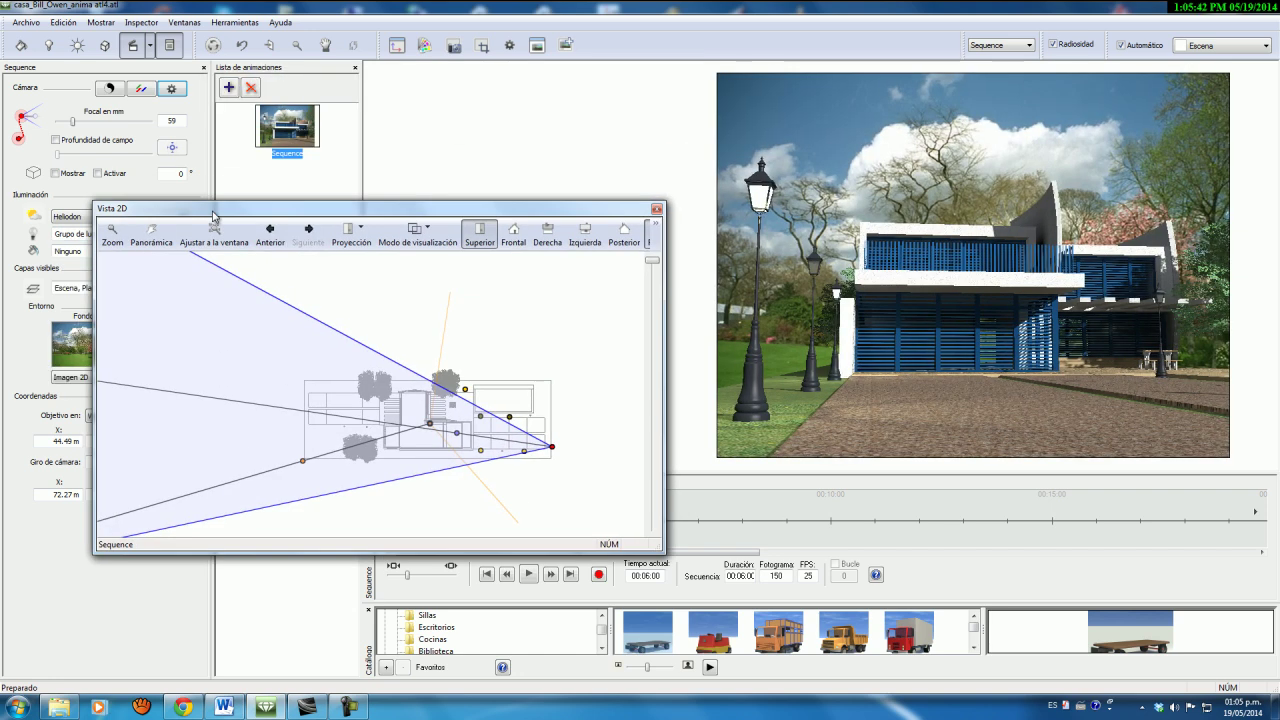
{"action": "left_click_drag", "start_coordinate": [547, 216], "coordinate": [450, 109]}
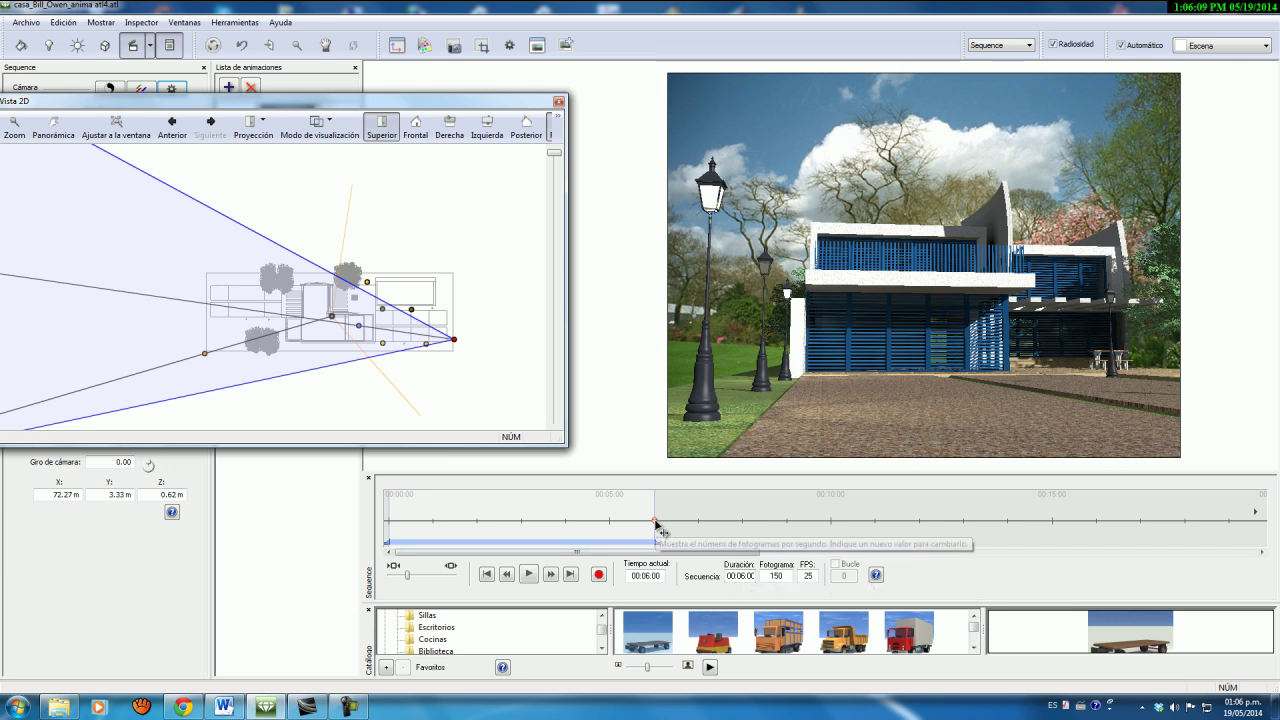
{"action": "mouse_move", "coordinate": [657, 545]}
{"action": "left_mouse_down"}
{"action": "mouse_move", "coordinate": [675, 545]}
{"action": "mouse_move", "coordinate": [655, 548]}
{"action": "left_mouse_up"}
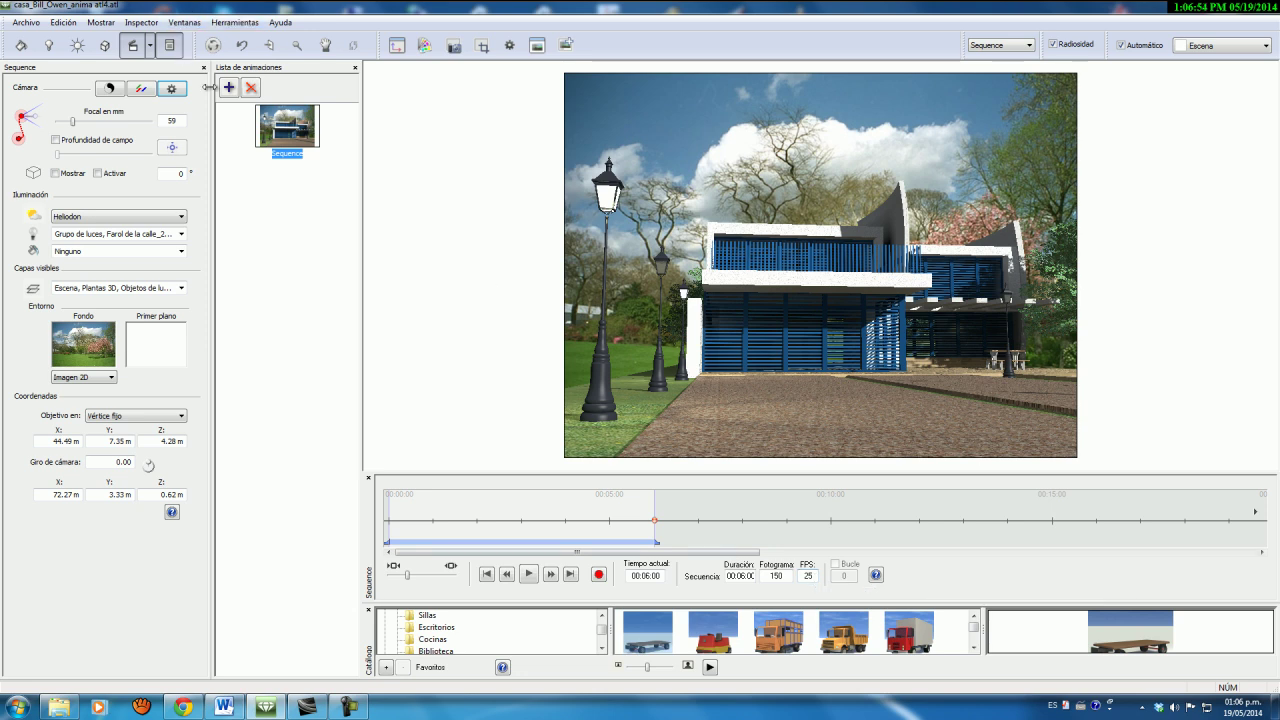
Step: Reopen the Vista 2D plan, zoom in, and enable Editar ruta for the camera path
{"action": "left_click", "coordinate": [397, 49]}
{"action": "left_click_drag", "start_coordinate": [390, 104], "coordinate": [504, 133]}
{"action": "scroll", "coordinate": [538, 347], "scroll_direction": "up", "scroll_amount": 2}
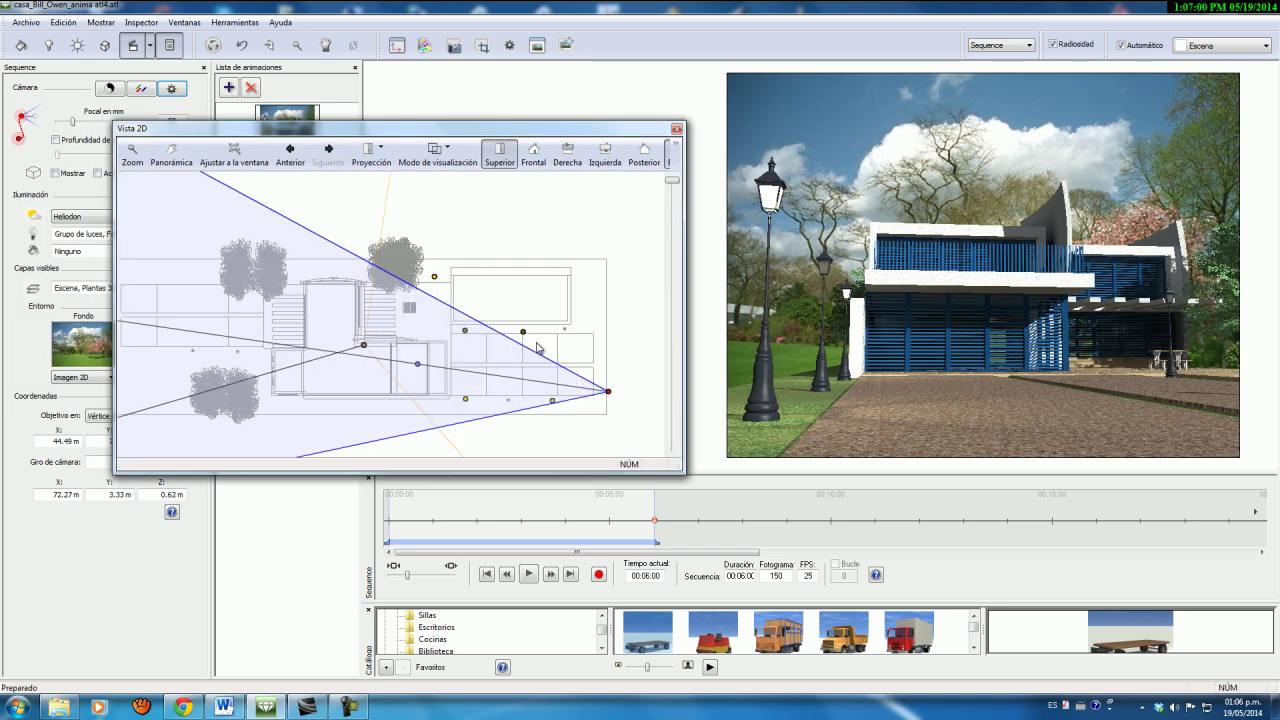
{"action": "left_click", "coordinate": [677, 146]}
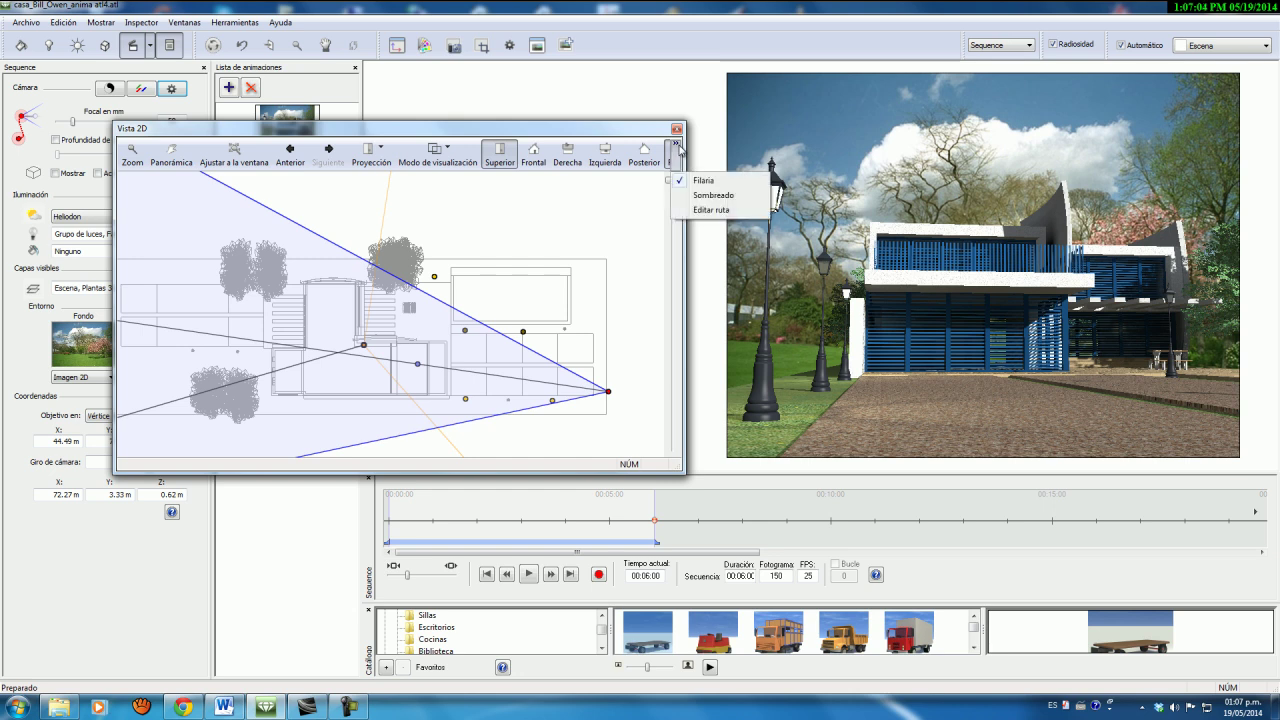
{"action": "left_click", "coordinate": [703, 210]}
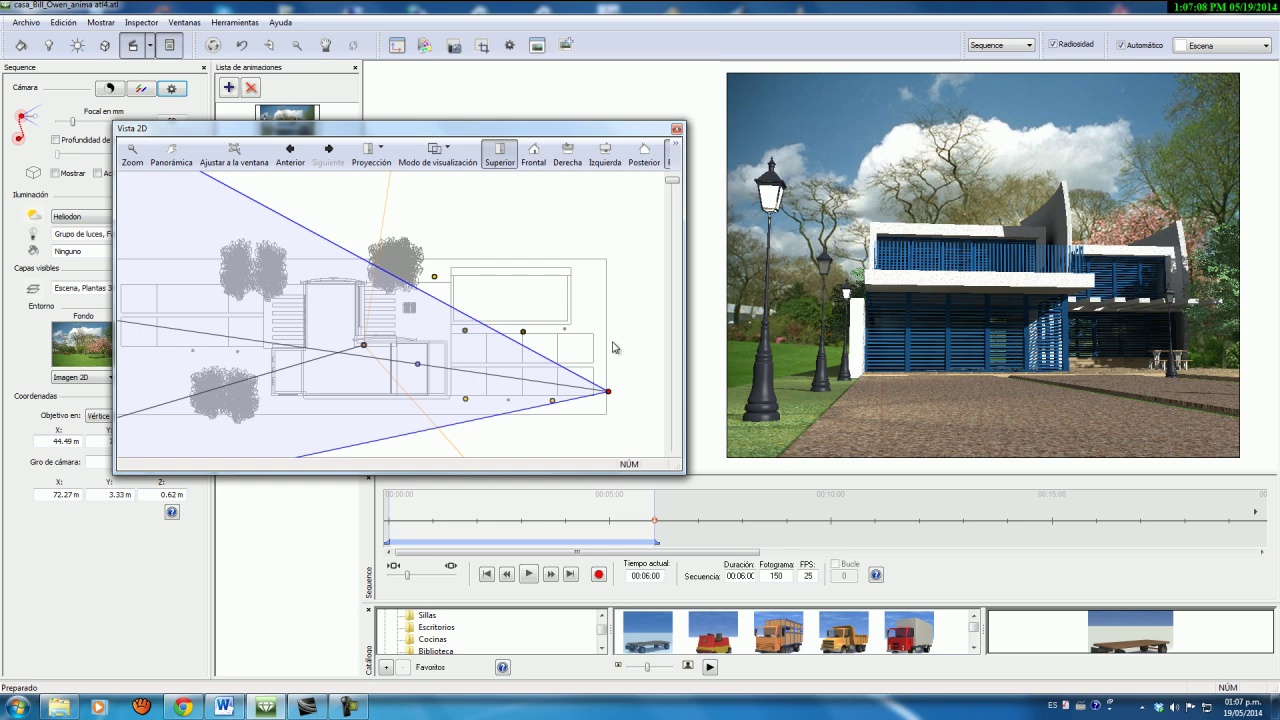
{"action": "left_click", "coordinate": [677, 146]}
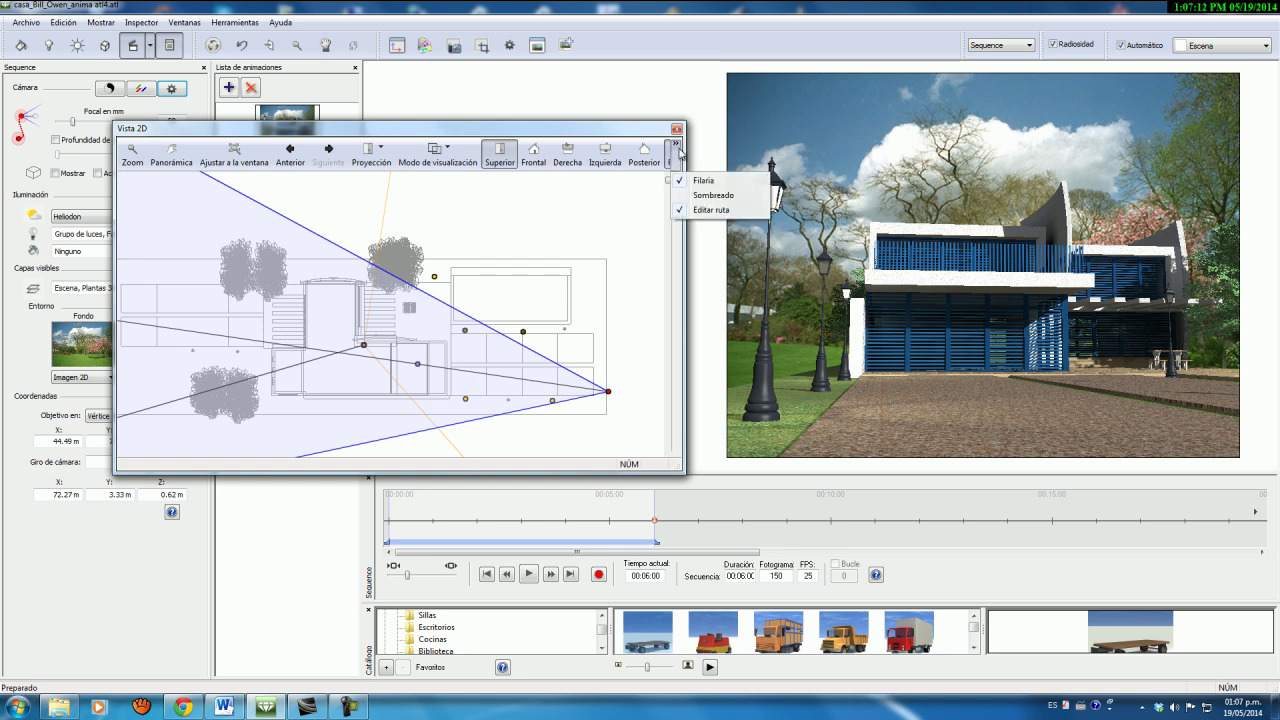
{"action": "left_click", "coordinate": [629, 278]}
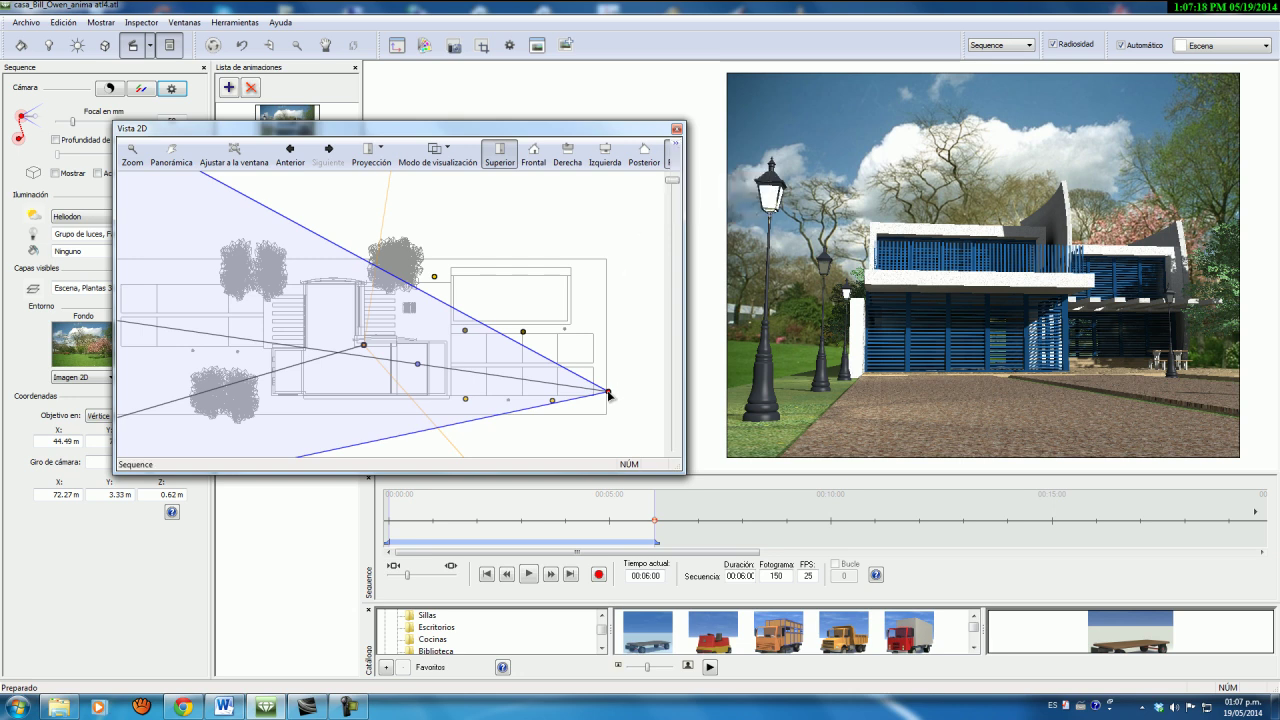
Step: Move the camera and add two control points, bending the path outward to the right
{"action": "left_click_drag", "start_coordinate": [609, 394], "coordinate": [616, 284]}
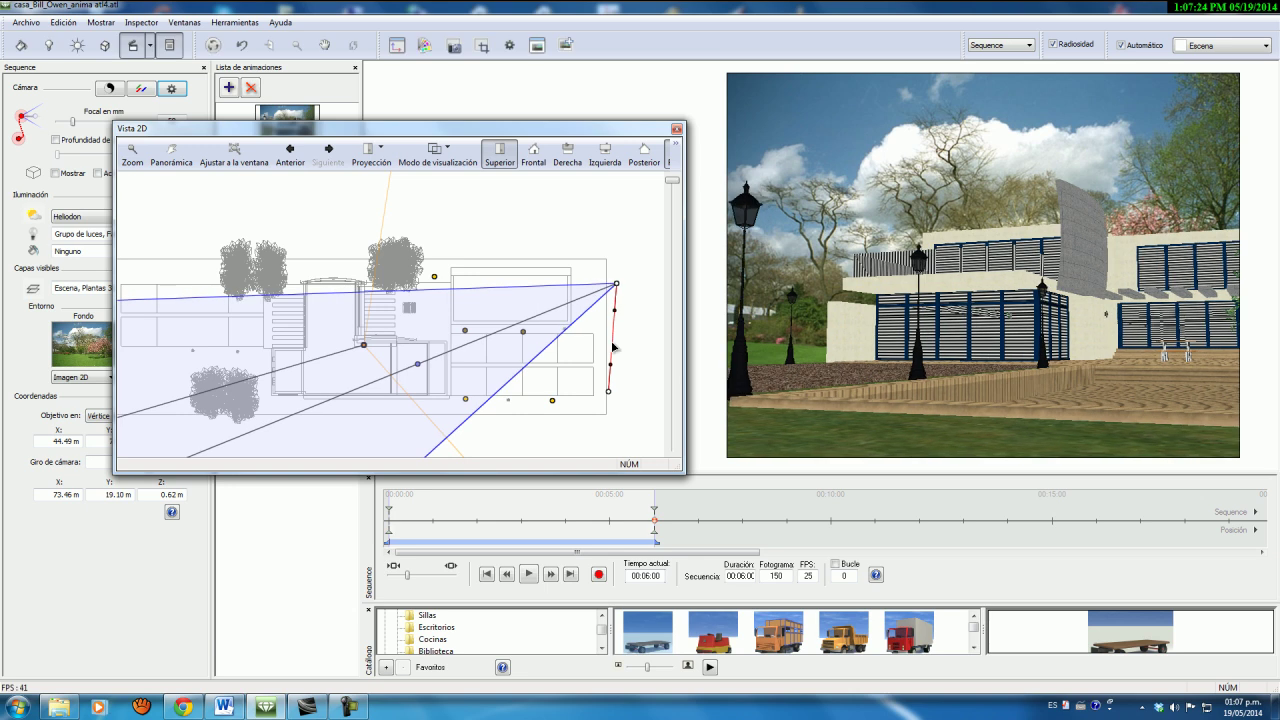
{"action": "right_click", "coordinate": [613, 347]}
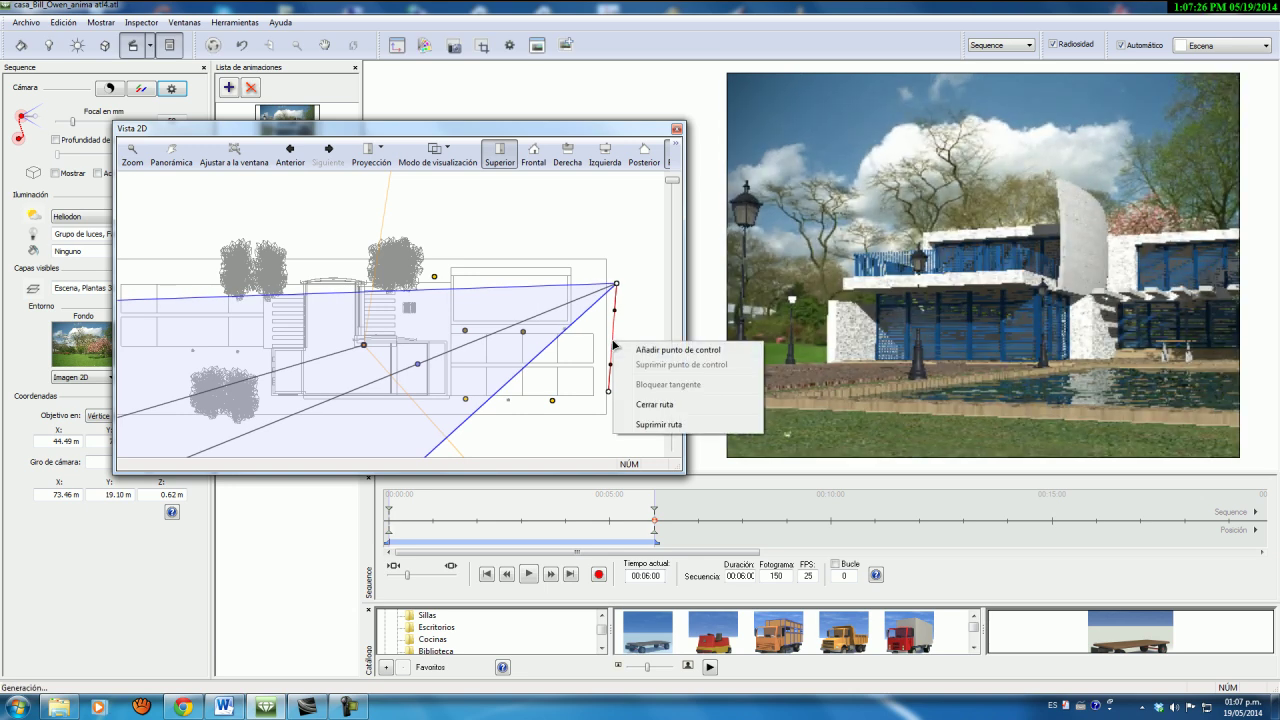
{"action": "left_click", "coordinate": [652, 351]}
{"action": "left_click_drag", "start_coordinate": [613, 345], "coordinate": [616, 386]}
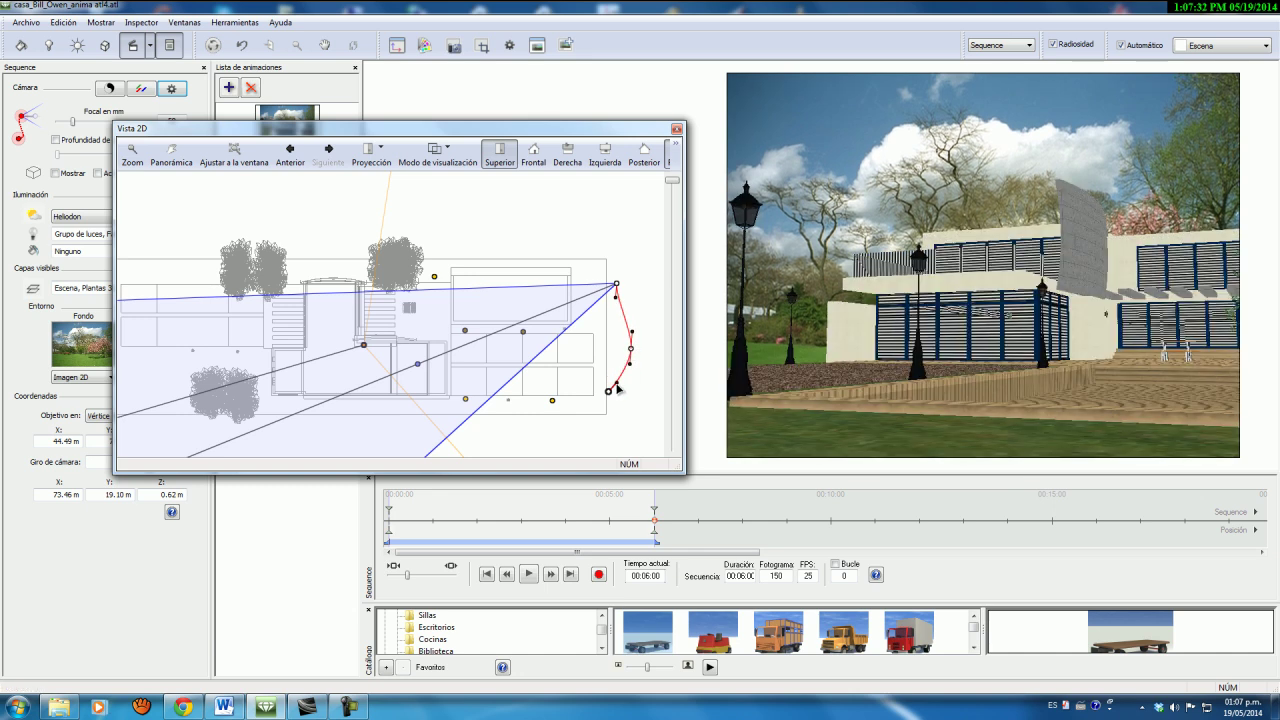
{"action": "right_click", "coordinate": [617, 297]}
{"action": "left_click", "coordinate": [648, 312]}
Step: Preview the animation and aim the camera so its view sweeps across the house
{"action": "scroll", "coordinate": [616, 291], "scroll_direction": "up", "scroll_amount": 3}
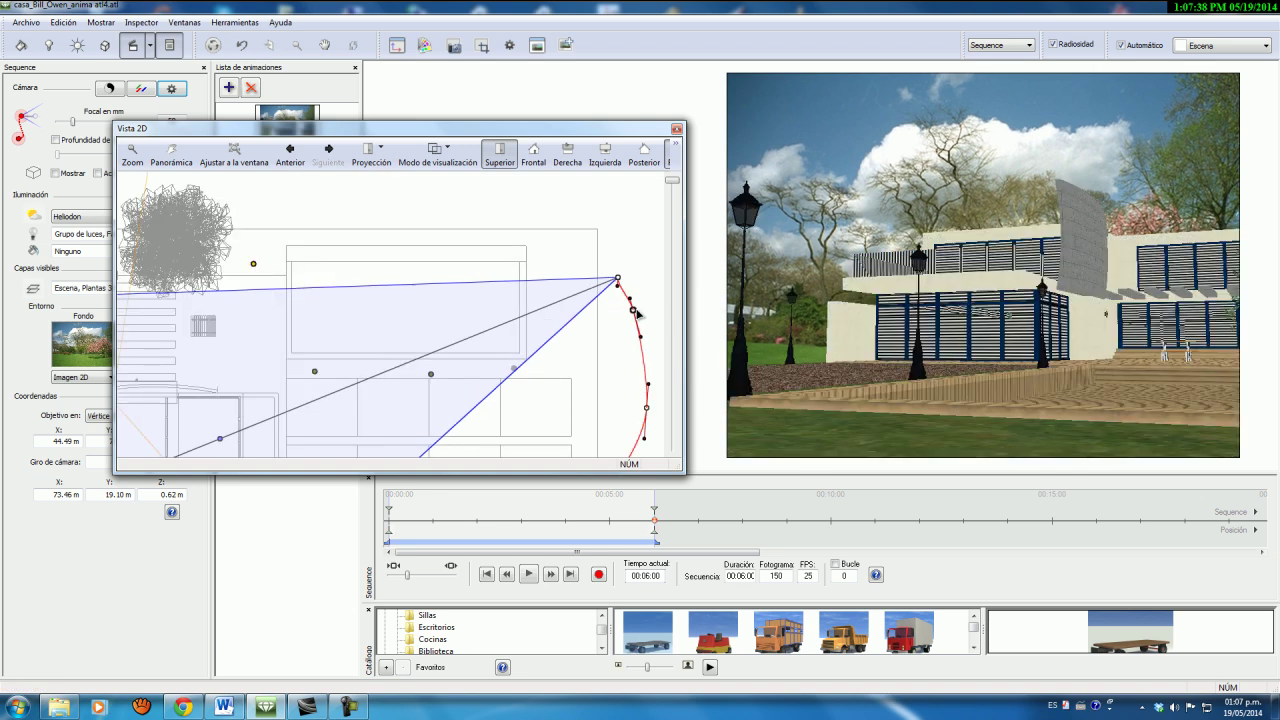
{"action": "scroll", "coordinate": [630, 315], "scroll_direction": "down", "scroll_amount": 2}
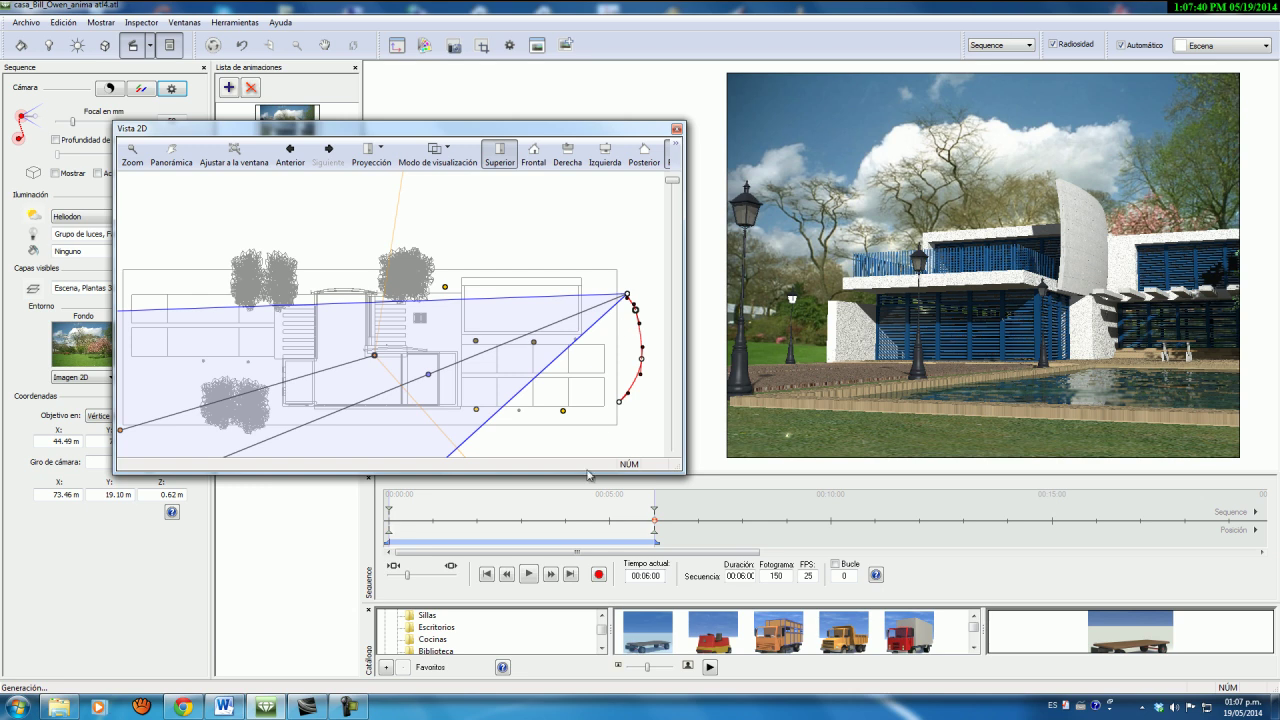
{"action": "left_click", "coordinate": [527, 577]}
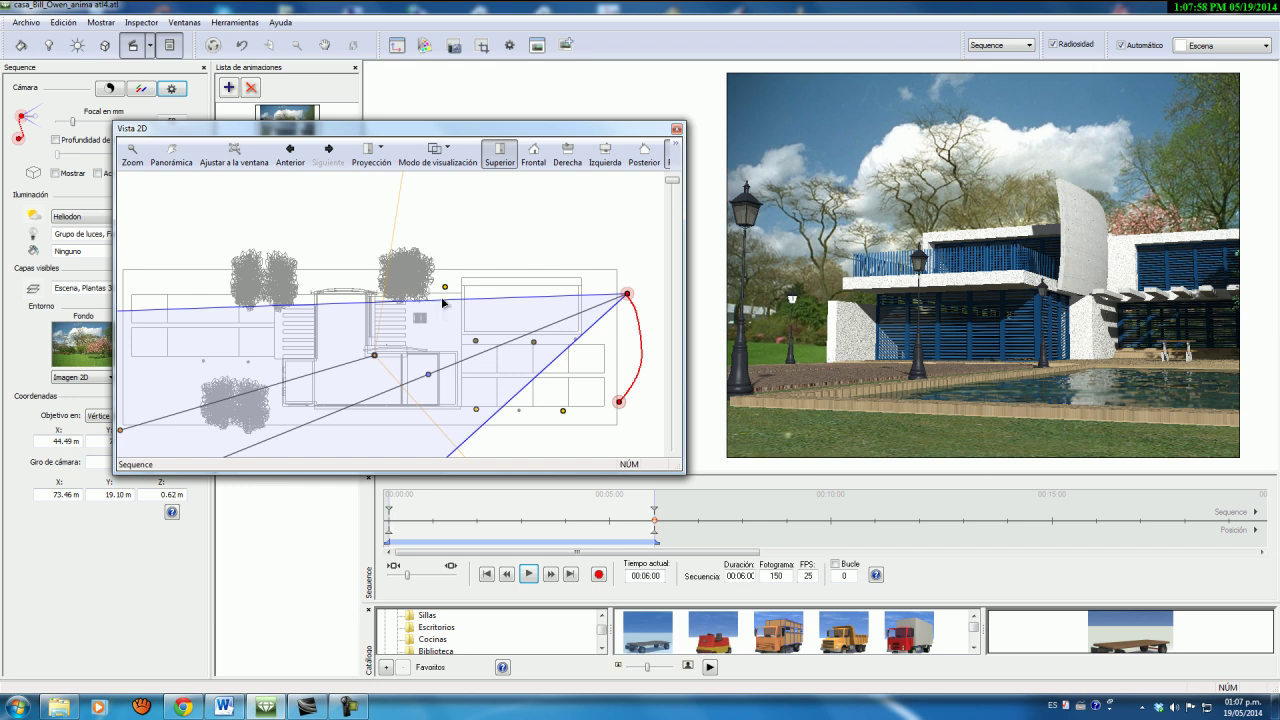
{"action": "left_click_drag", "start_coordinate": [470, 300], "coordinate": [479, 301]}
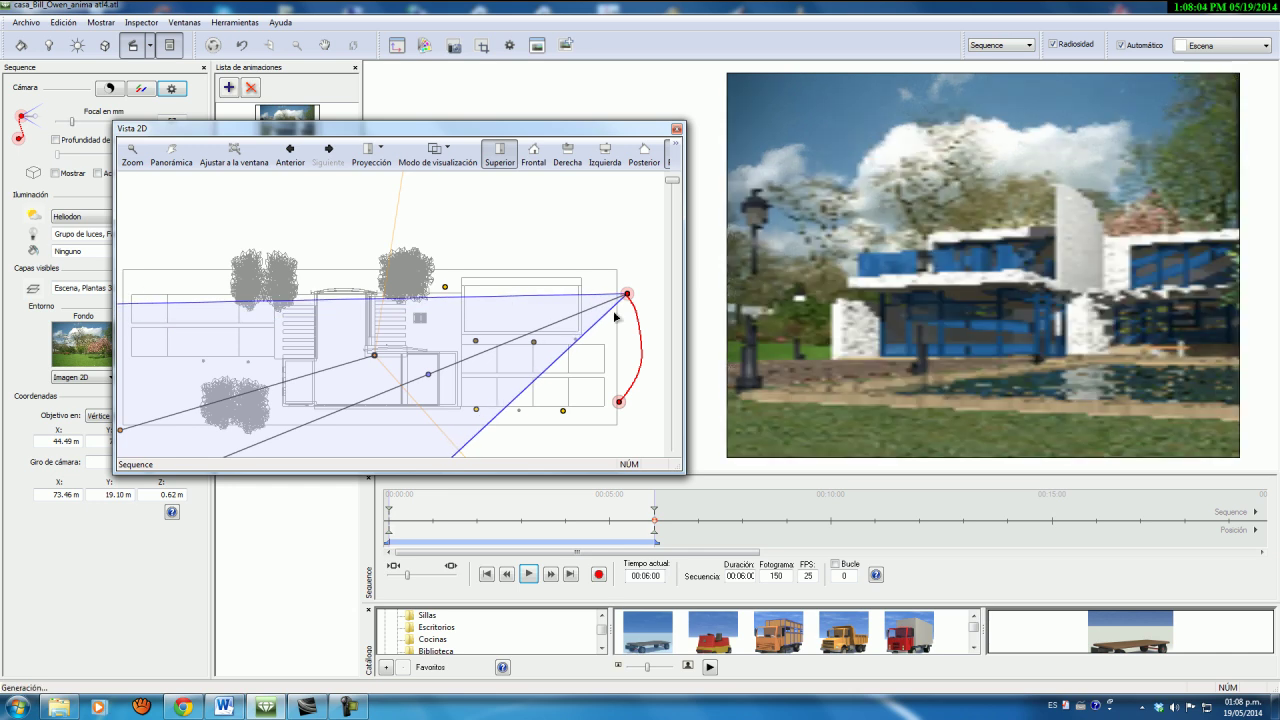
Step: Enable Editar ruta and move the camera's path point up and left
{"action": "left_click", "coordinate": [676, 160]}
{"action": "left_click", "coordinate": [711, 210]}
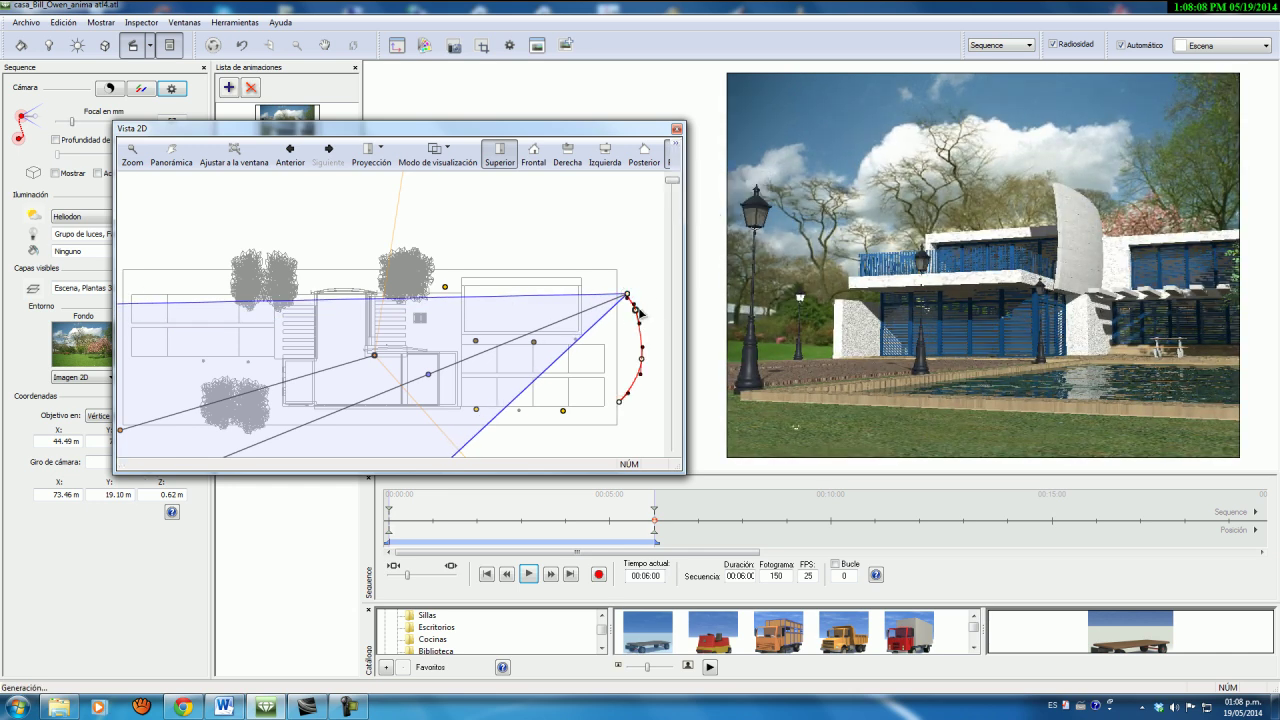
{"action": "scroll", "coordinate": [610, 376], "scroll_direction": "up", "scroll_amount": 4}
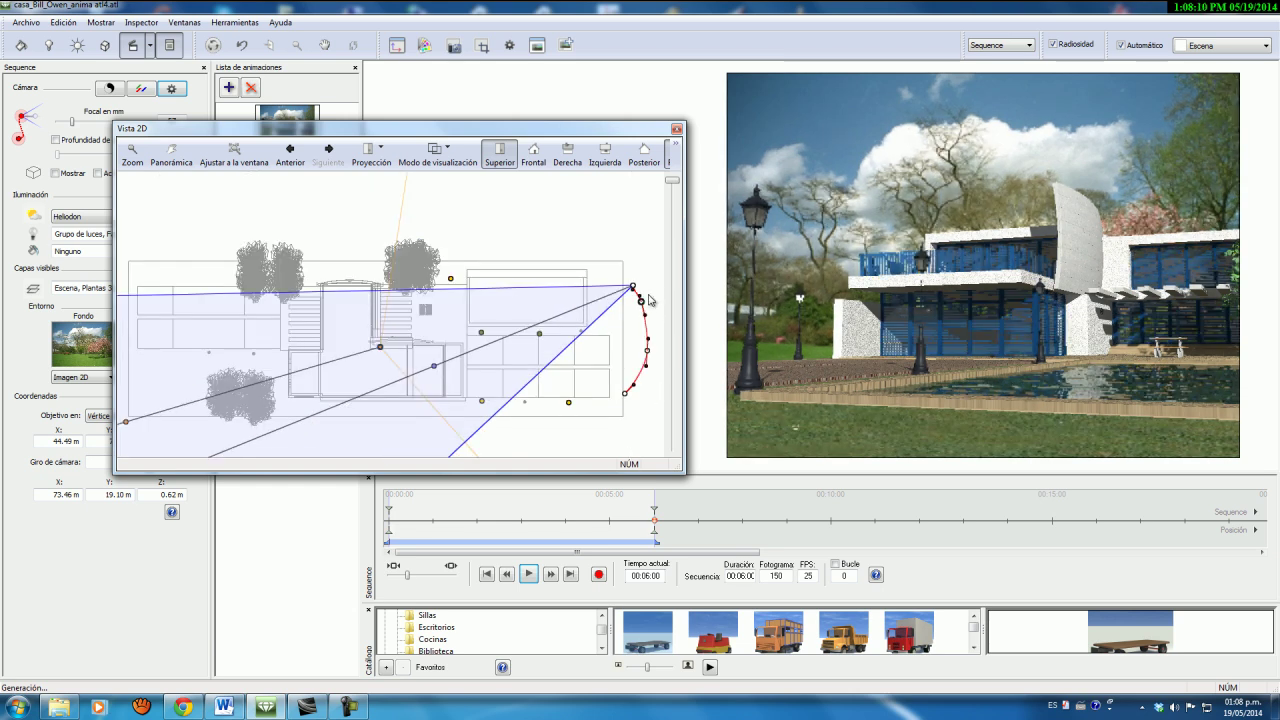
{"action": "left_click_drag", "start_coordinate": [618, 279], "coordinate": [534, 215]}
Step: Add a control point to round the path's upper end, then play the camera move
{"action": "right_click", "coordinate": [591, 270]}
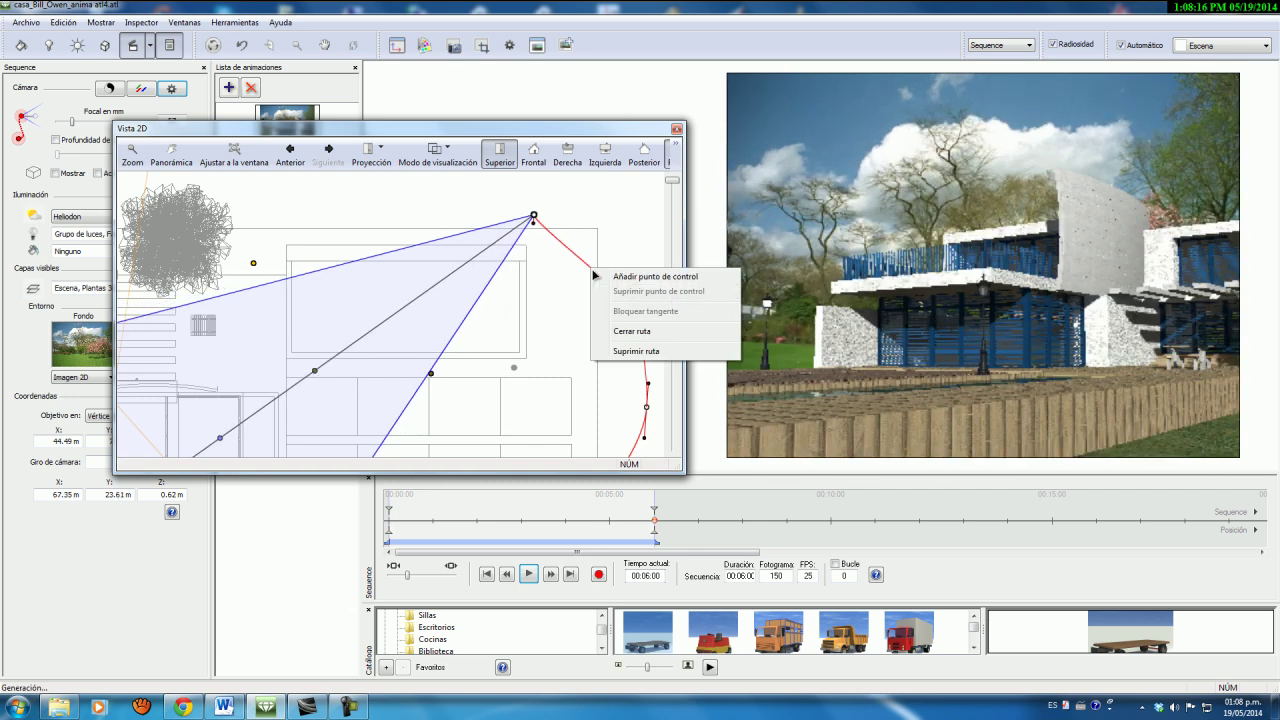
{"action": "left_click", "coordinate": [630, 277]}
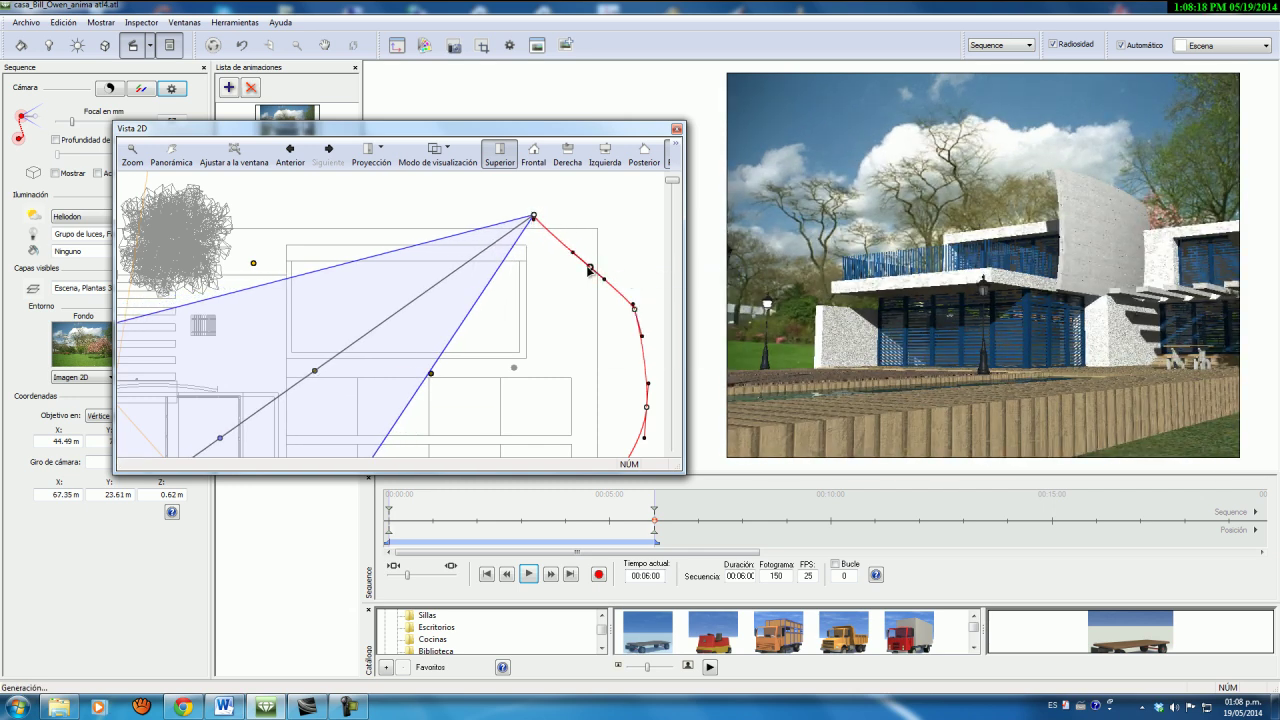
{"action": "left_click_drag", "start_coordinate": [592, 266], "coordinate": [603, 252]}
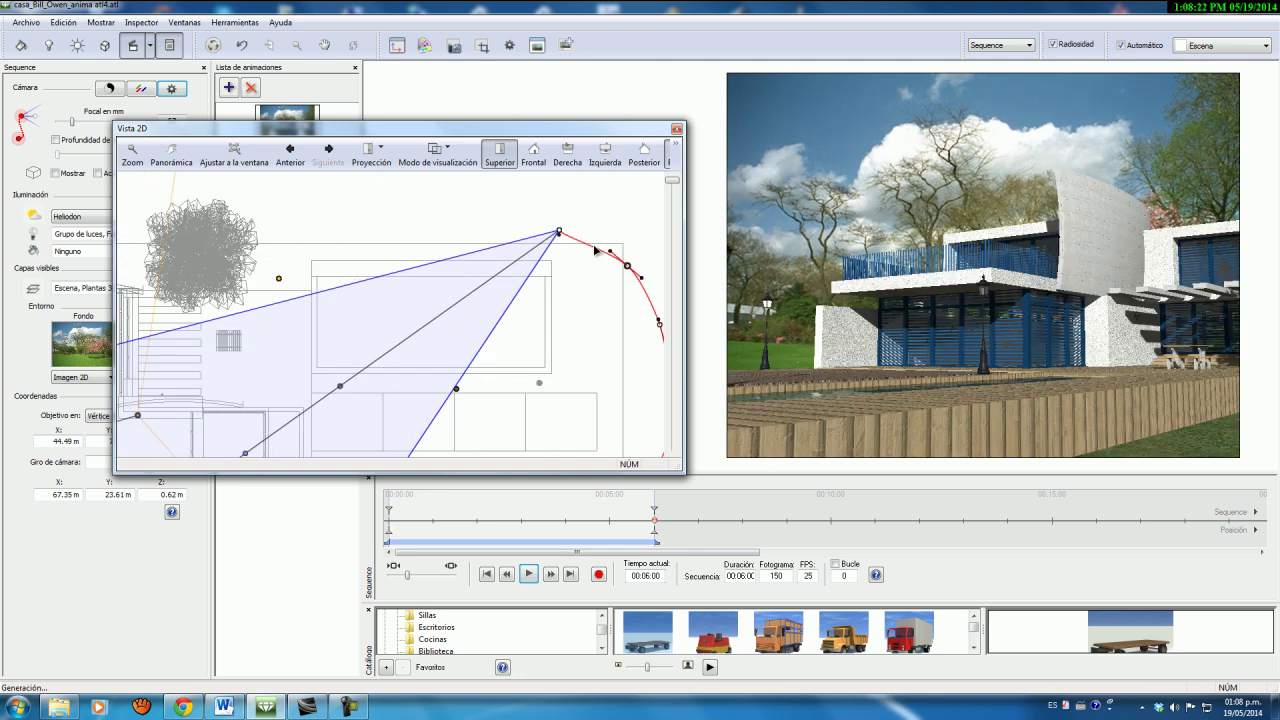
{"action": "scroll", "coordinate": [596, 250], "scroll_direction": "down", "scroll_amount": 2}
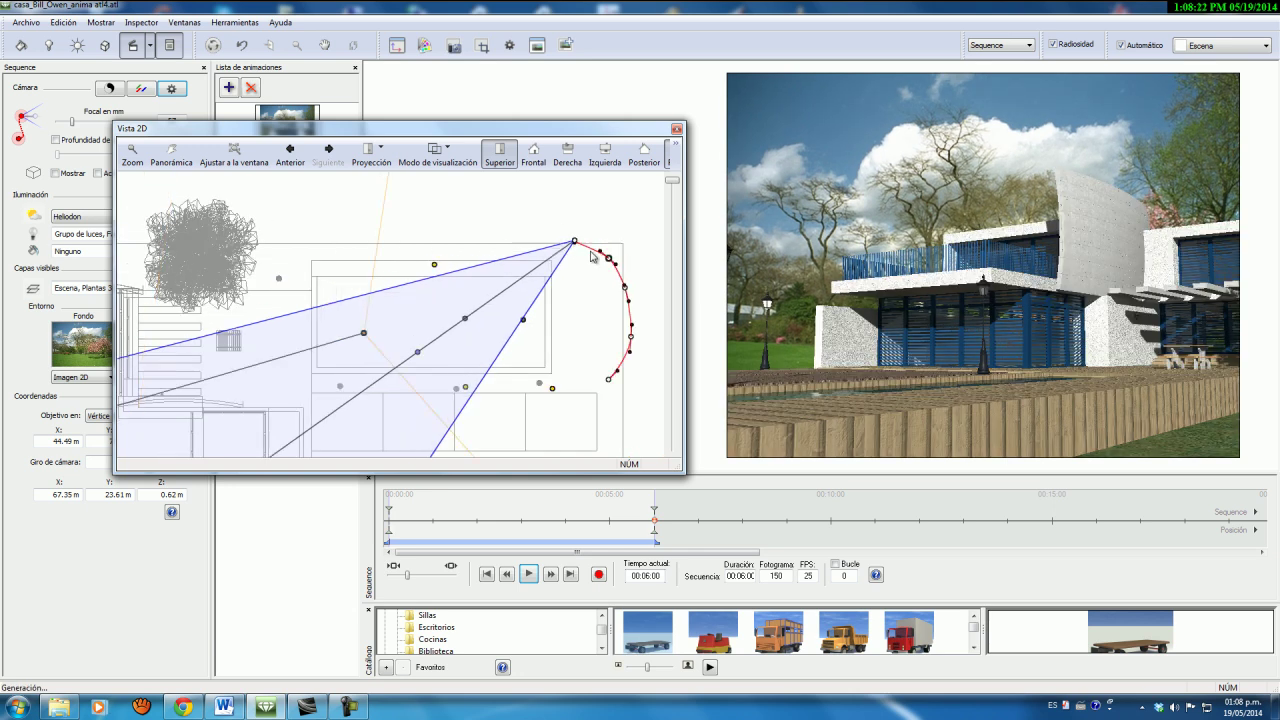
{"action": "left_click", "coordinate": [530, 576]}
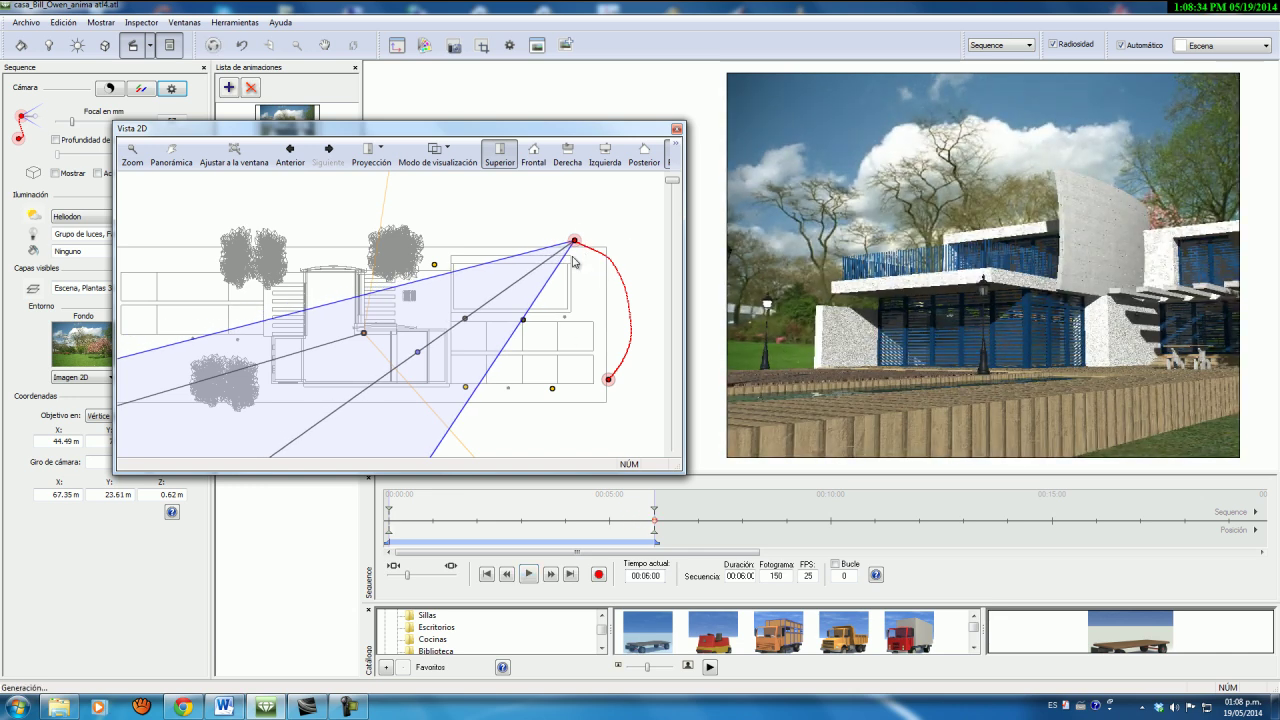
Step: Slide the camera point down the red path to X 71.81 m, Y 21.18 m
{"action": "scroll", "coordinate": [573, 259], "scroll_direction": "up", "scroll_amount": 2}
{"action": "scroll", "coordinate": [573, 257], "scroll_direction": "down", "scroll_amount": 2}
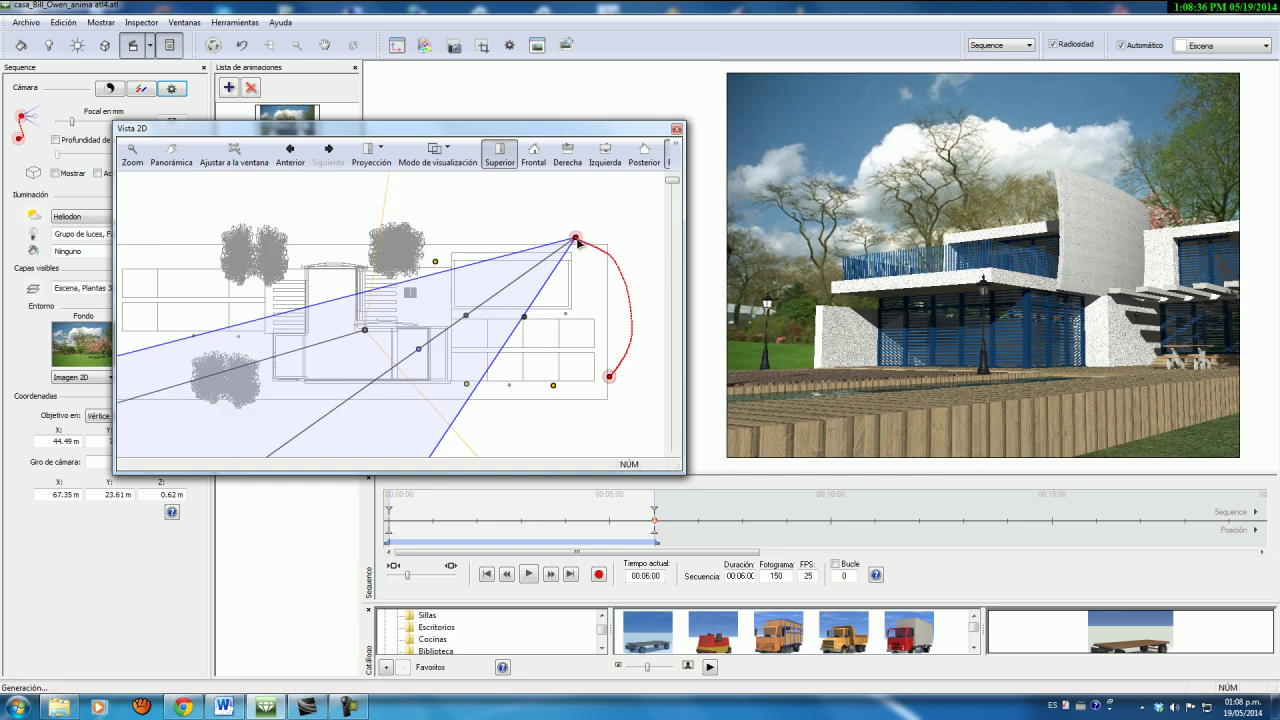
{"action": "left_click", "coordinate": [678, 148]}
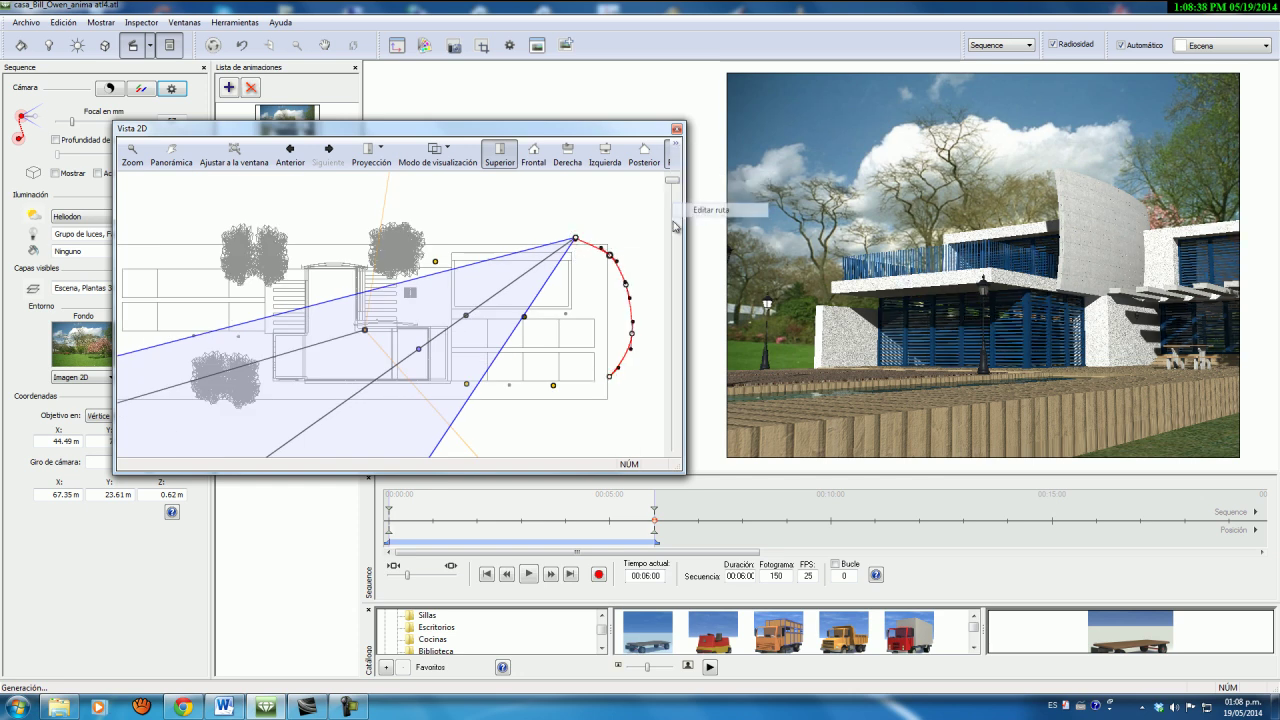
{"action": "scroll", "coordinate": [580, 242], "scroll_direction": "up", "scroll_amount": 2}
{"action": "left_click_drag", "start_coordinate": [574, 238], "coordinate": [628, 268]}
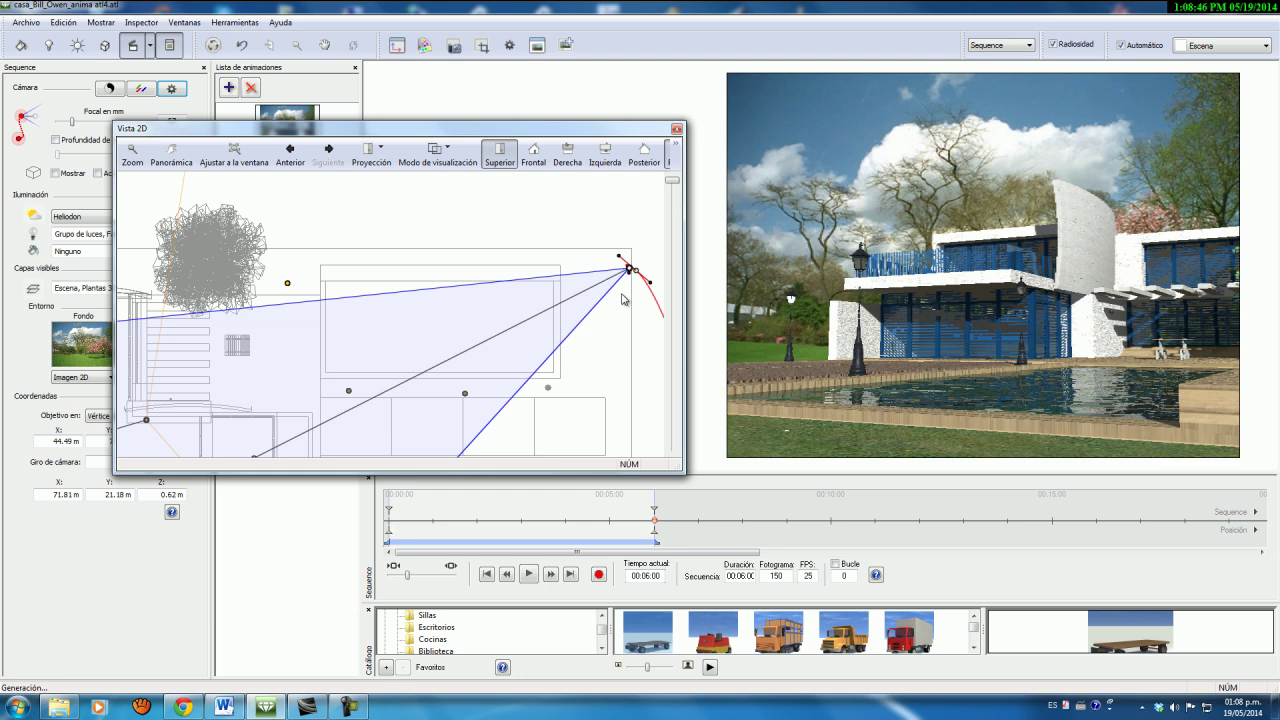
Step: Switch the 2D view to the Frontal elevation of the camera path
{"action": "scroll", "coordinate": [620, 255], "scroll_direction": "down", "scroll_amount": 2}
{"action": "scroll", "coordinate": [609, 243], "scroll_direction": "up", "scroll_amount": 2}
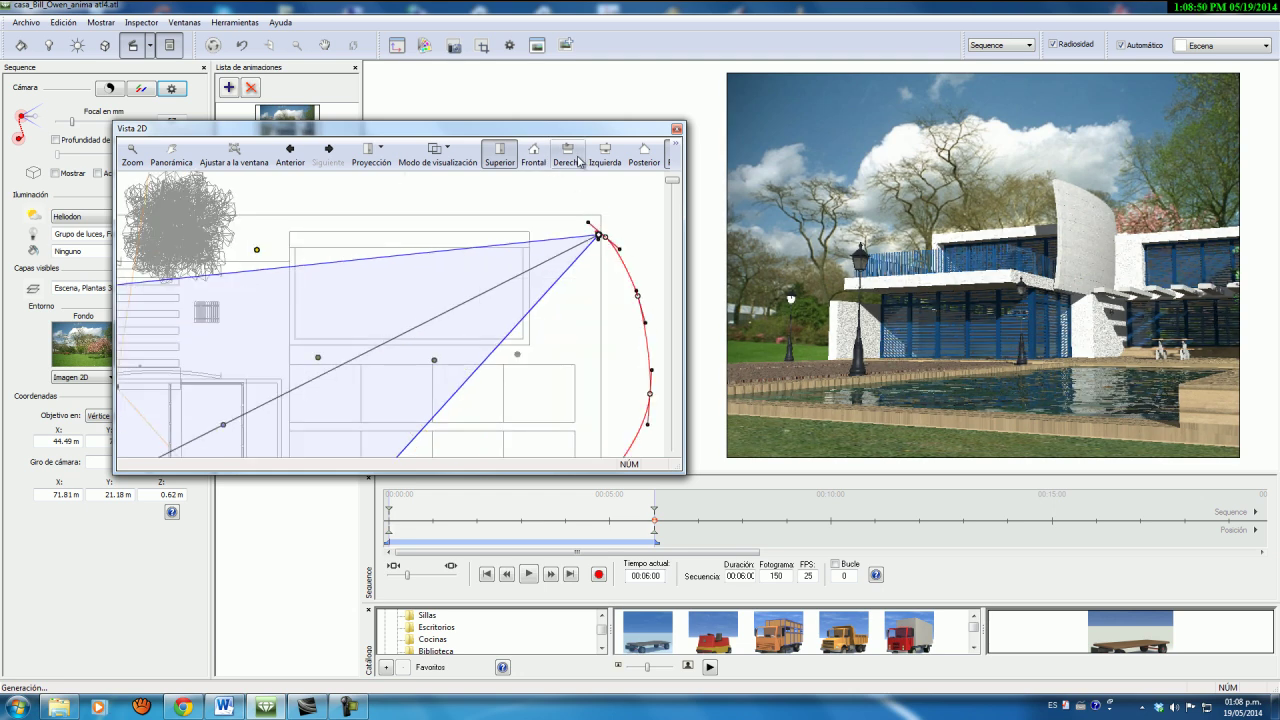
{"action": "left_click", "coordinate": [533, 152]}
{"action": "scroll", "coordinate": [634, 321], "scroll_direction": "up", "scroll_amount": 3}
Step: Fit the front elevation to the window, confirm the path is level, then switch to Superior view
{"action": "left_click", "coordinate": [250, 158]}
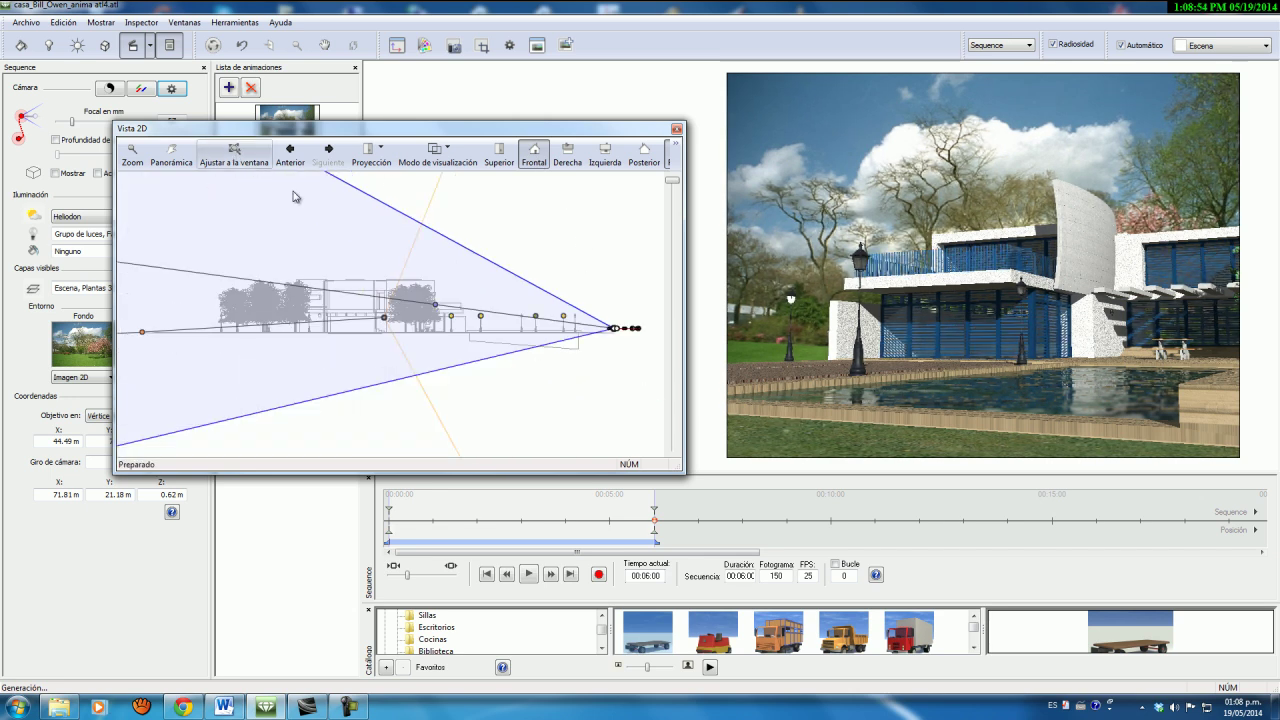
{"action": "scroll", "coordinate": [658, 331], "scroll_direction": "up", "scroll_amount": 5}
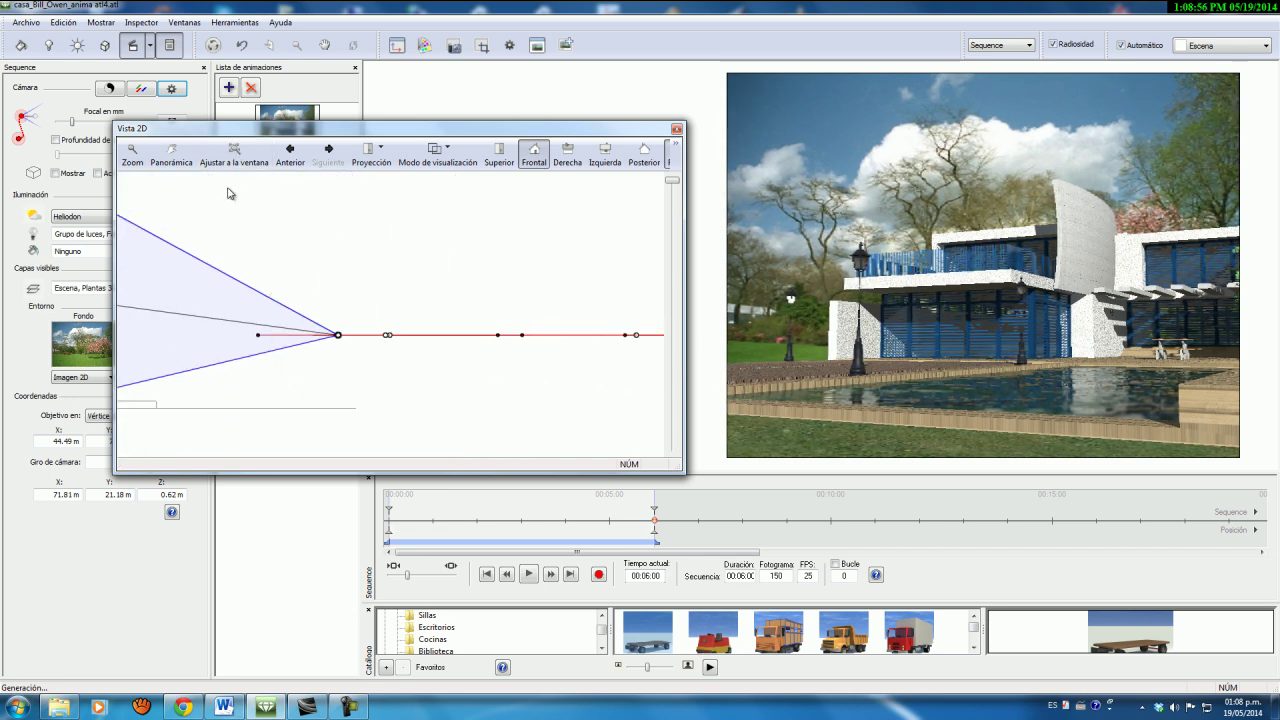
{"action": "scroll", "coordinate": [586, 266], "scroll_direction": "down", "scroll_amount": 3}
{"action": "scroll", "coordinate": [663, 286], "scroll_direction": "up", "scroll_amount": 3}
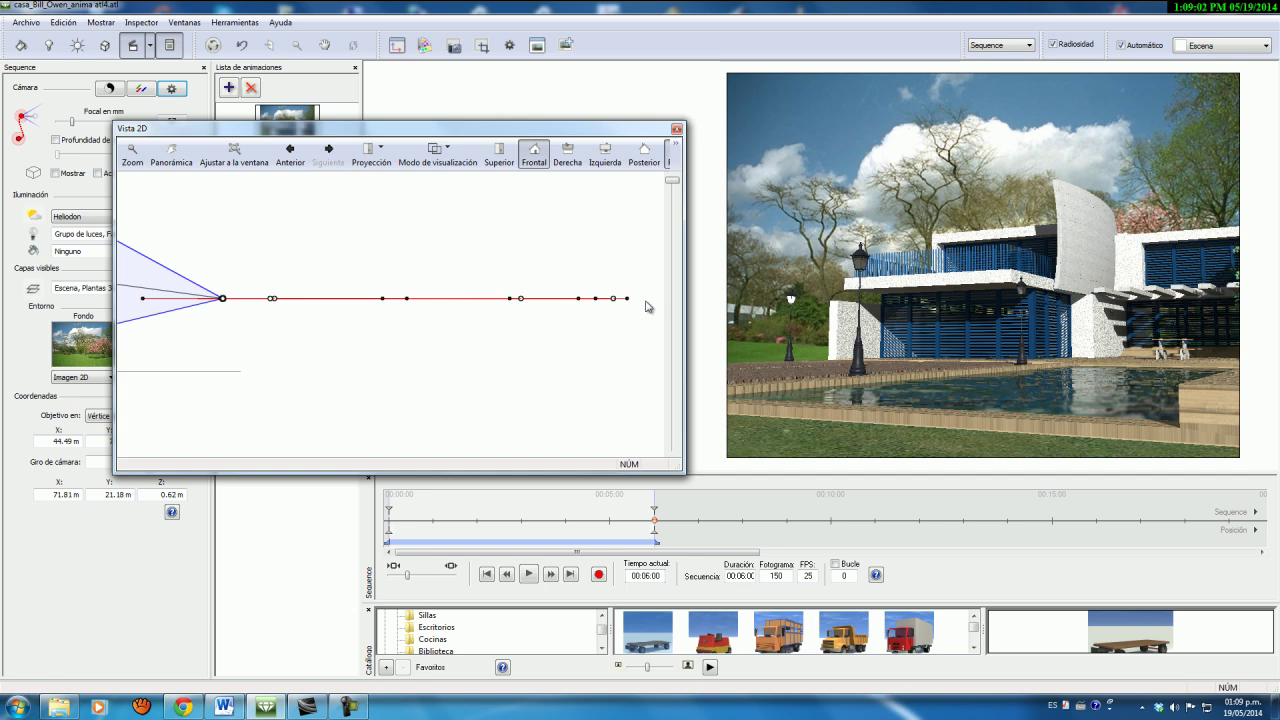
{"action": "left_click", "coordinate": [676, 148]}
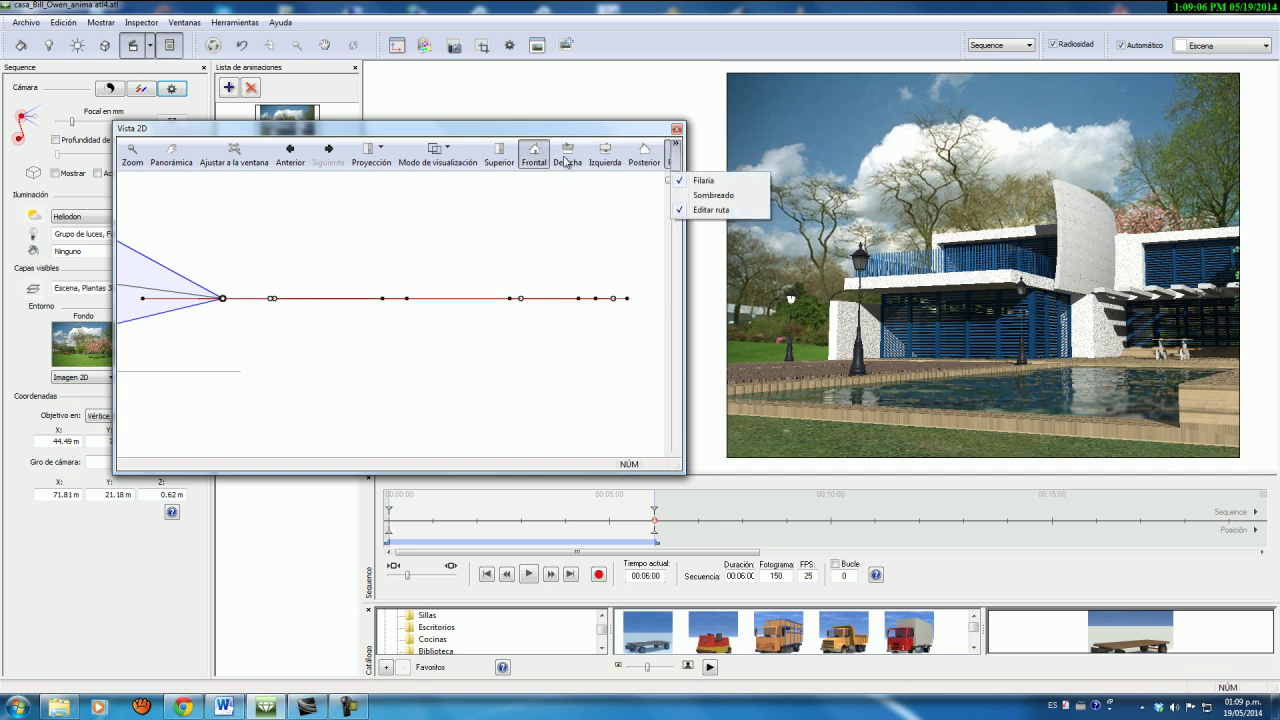
{"action": "left_click", "coordinate": [500, 155]}
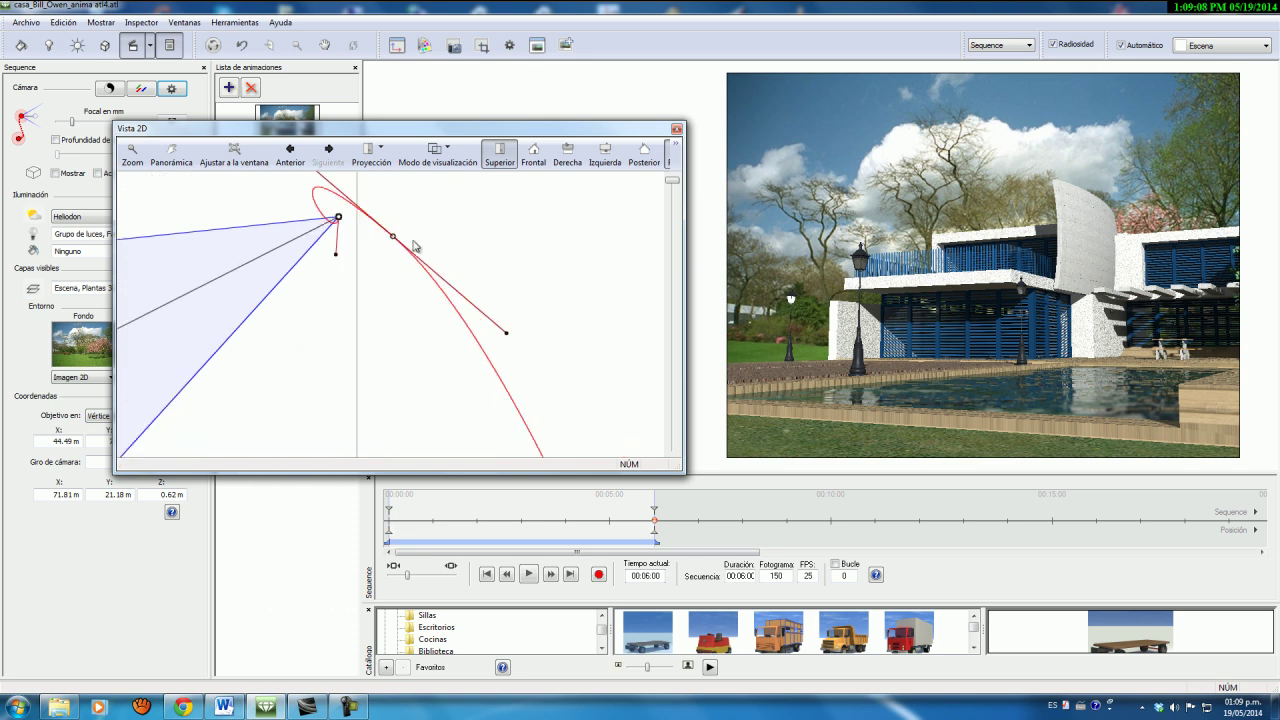
Step: Pan to the path start and swing its key point's tangent handle to straighten it
{"action": "left_click", "coordinate": [184, 166]}
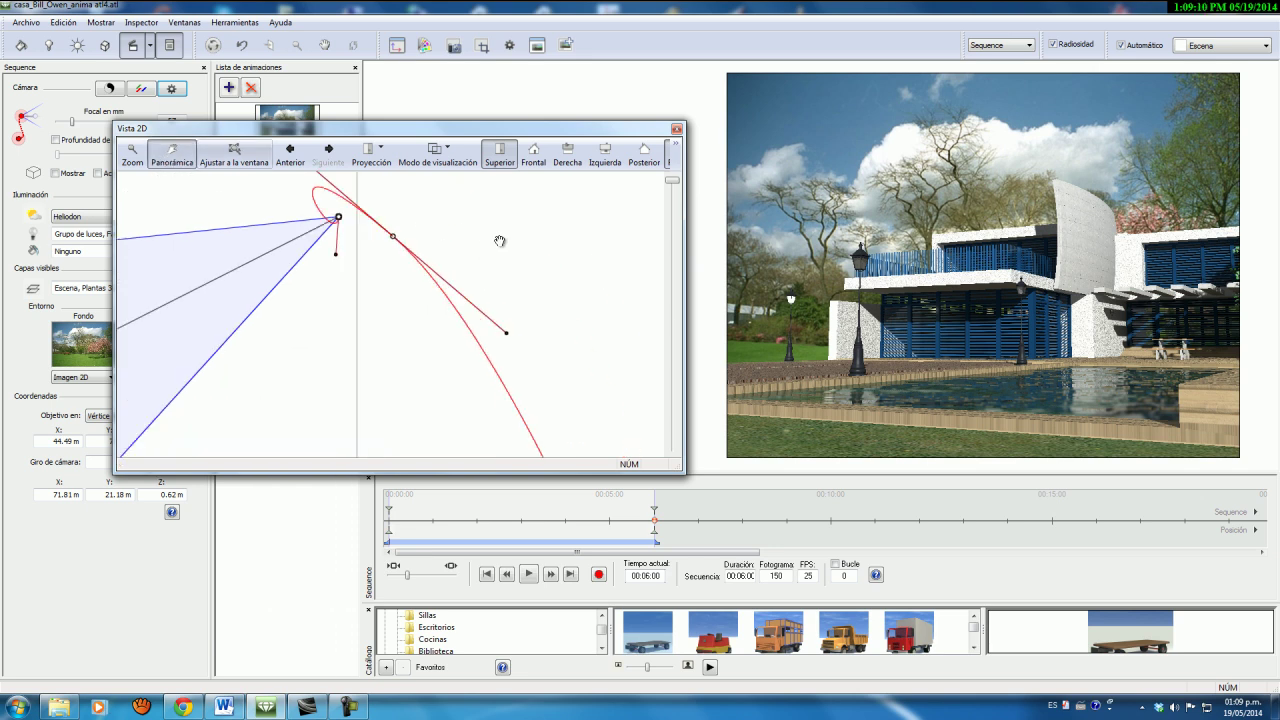
{"action": "left_click_drag", "start_coordinate": [471, 269], "coordinate": [515, 326]}
{"action": "key", "text": "Escape"}
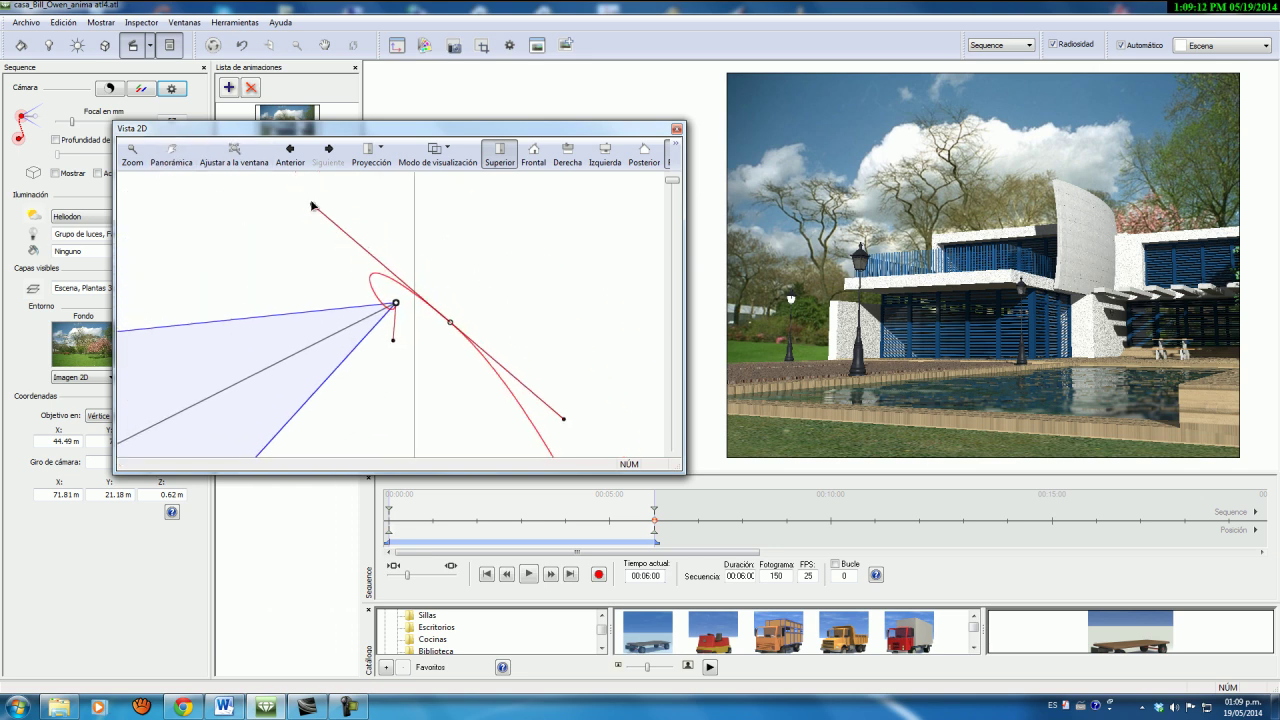
{"action": "left_click", "coordinate": [313, 206]}
{"action": "left_click_drag", "start_coordinate": [364, 250], "coordinate": [447, 325]}
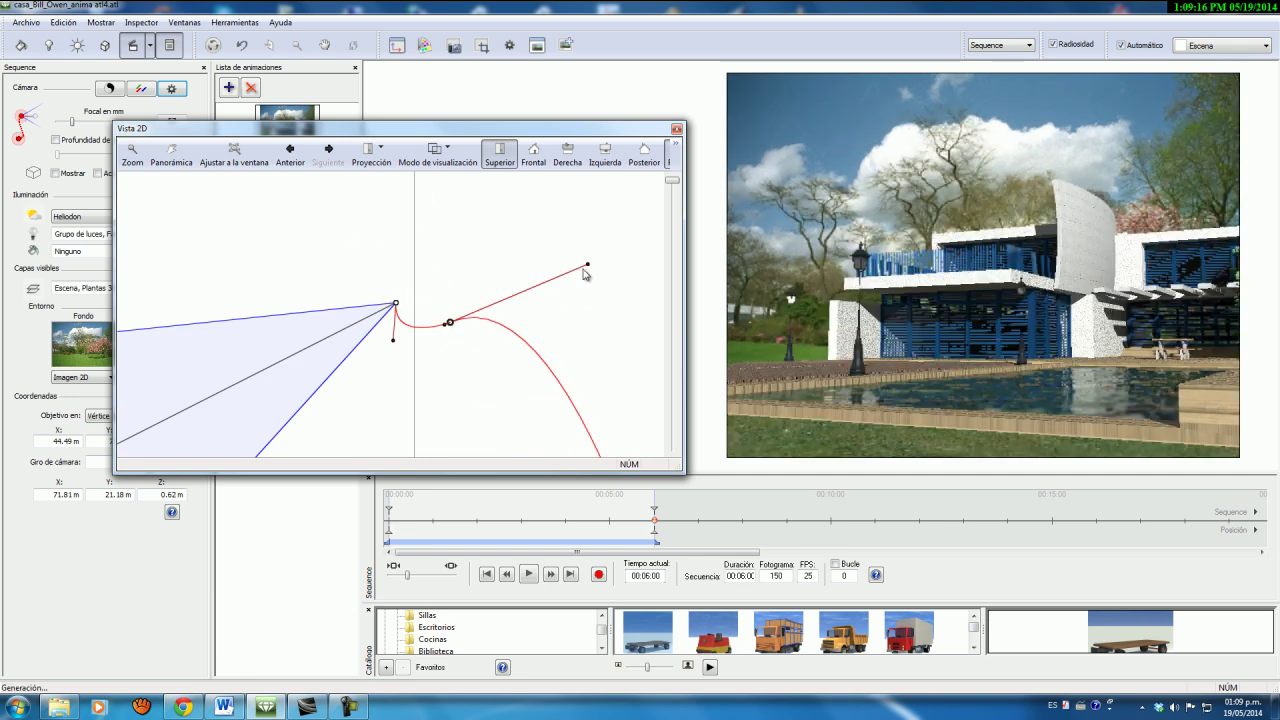
{"action": "left_click_drag", "start_coordinate": [588, 268], "coordinate": [423, 321]}
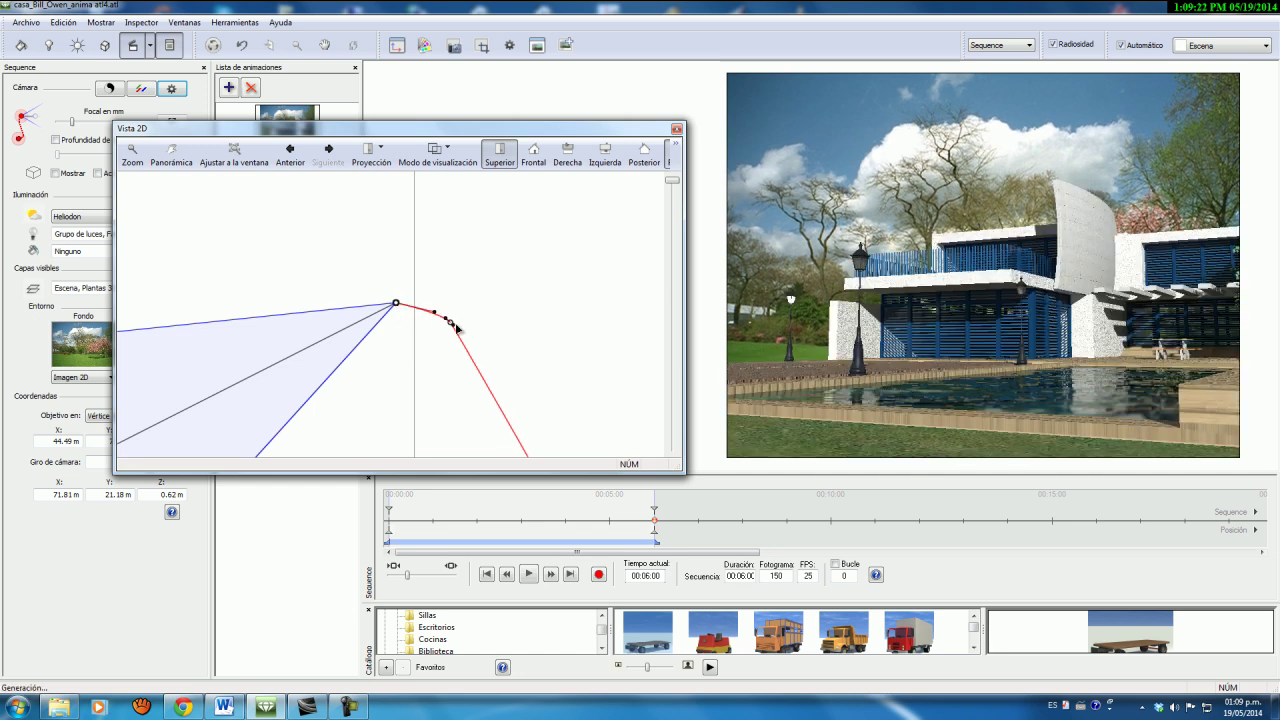
Step: Pull out and extend the tangent handles along the path to smooth the curve
{"action": "left_click_drag", "start_coordinate": [465, 343], "coordinate": [481, 367]}
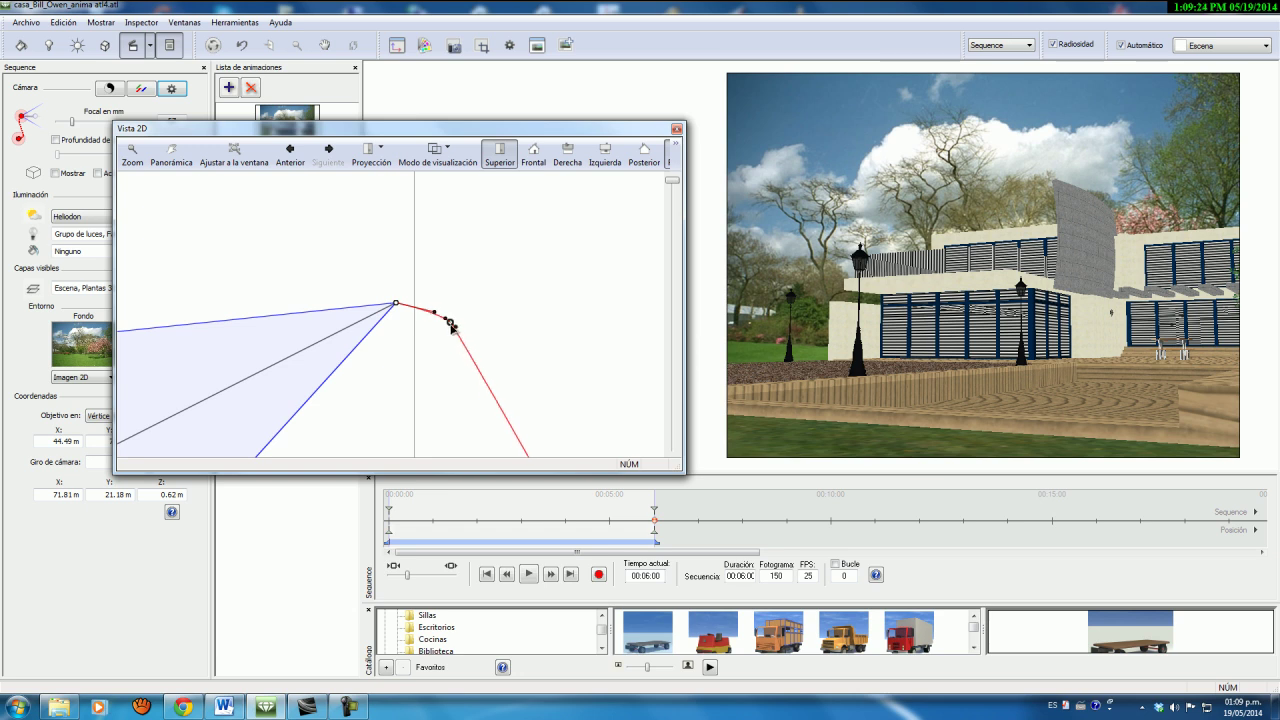
{"action": "scroll", "coordinate": [462, 334], "scroll_direction": "up", "scroll_amount": 4}
{"action": "scroll", "coordinate": [449, 329], "scroll_direction": "down", "scroll_amount": 10}
{"action": "scroll", "coordinate": [484, 393], "scroll_direction": "up", "scroll_amount": 3}
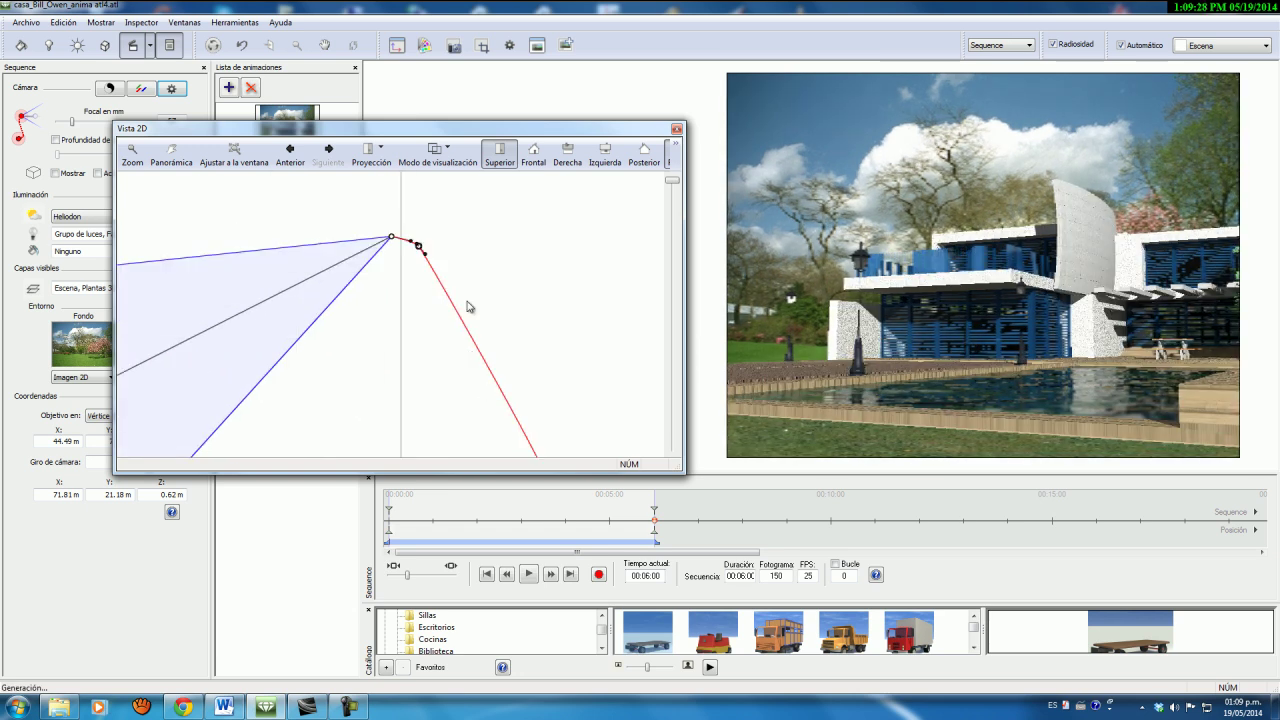
{"action": "left_click_drag", "start_coordinate": [427, 259], "coordinate": [446, 283]}
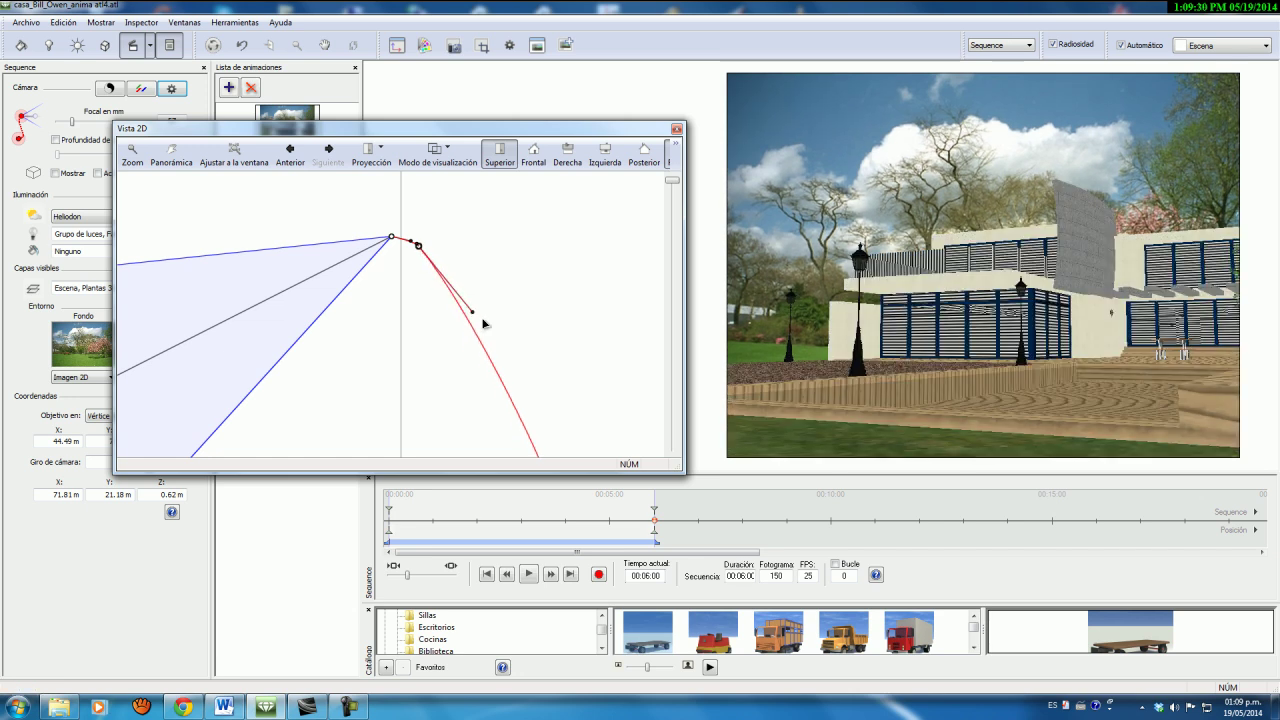
{"action": "scroll", "coordinate": [540, 400], "scroll_direction": "down", "scroll_amount": 2}
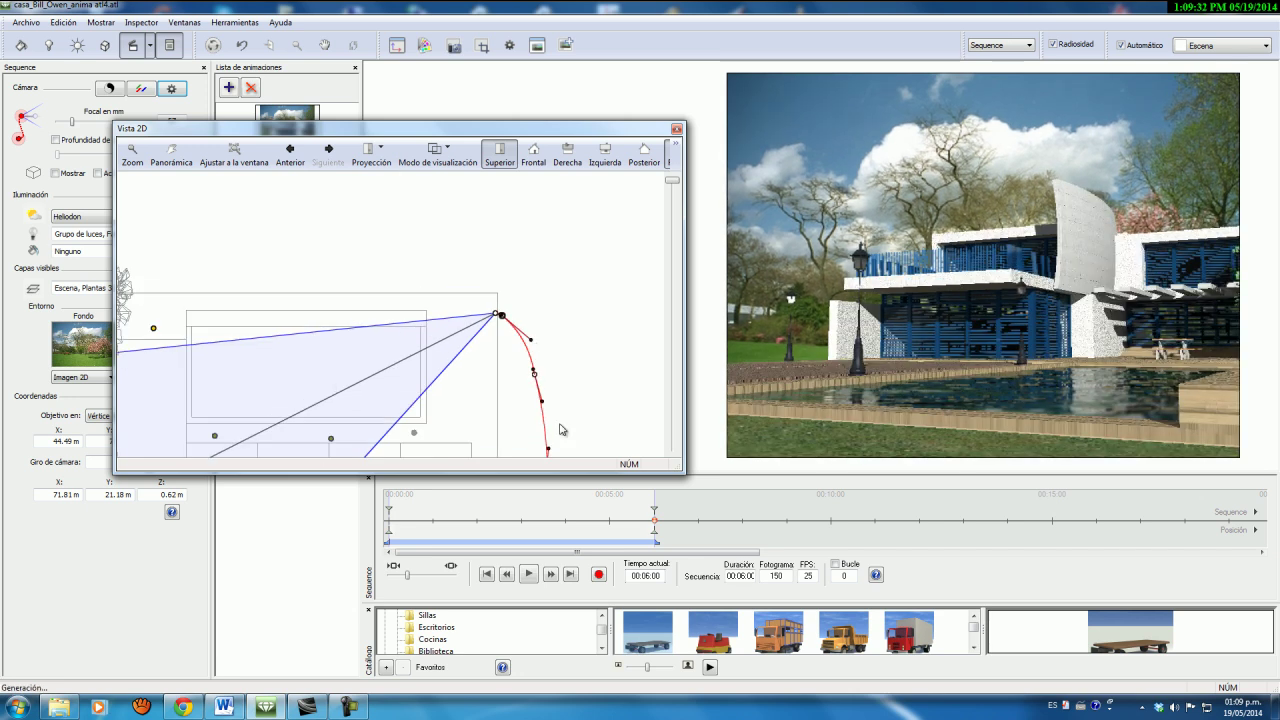
{"action": "scroll", "coordinate": [560, 425], "scroll_direction": "down", "scroll_amount": 2}
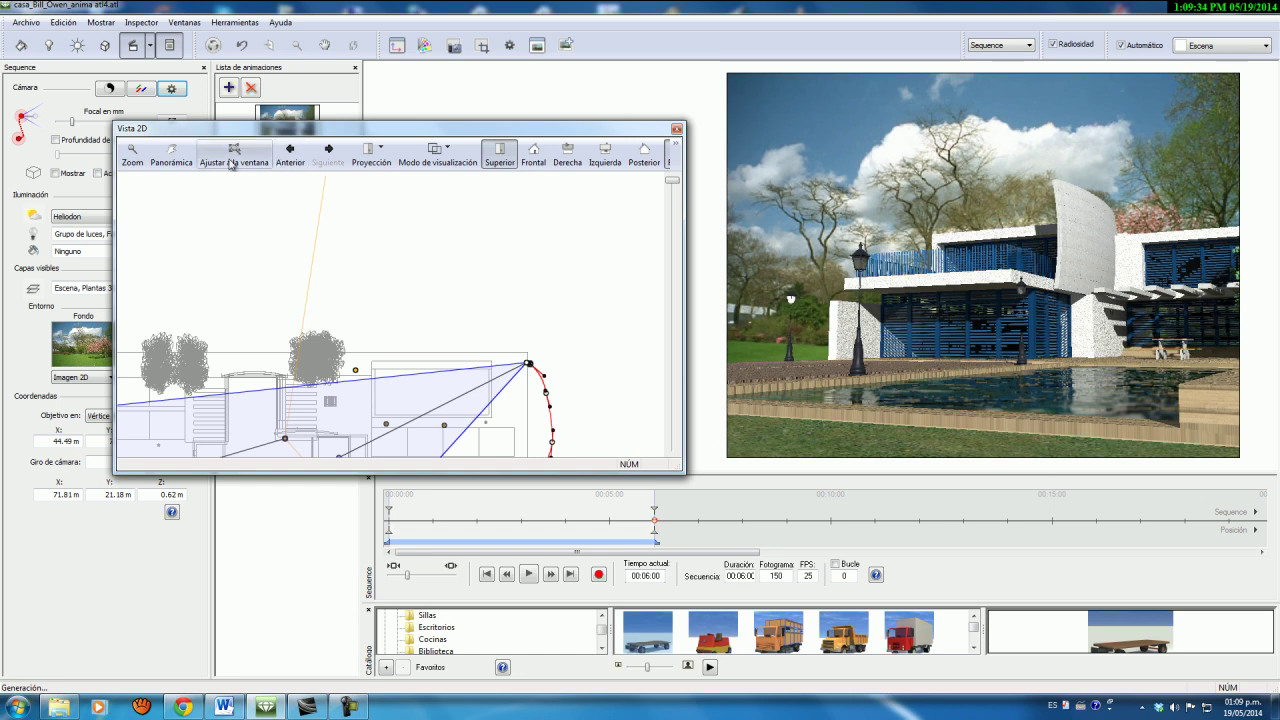
Step: Fit the plan and camera path into view and nudge the key point slightly right
{"action": "left_click", "coordinate": [171, 155]}
{"action": "scroll", "coordinate": [500, 326], "scroll_direction": "up", "scroll_amount": 3}
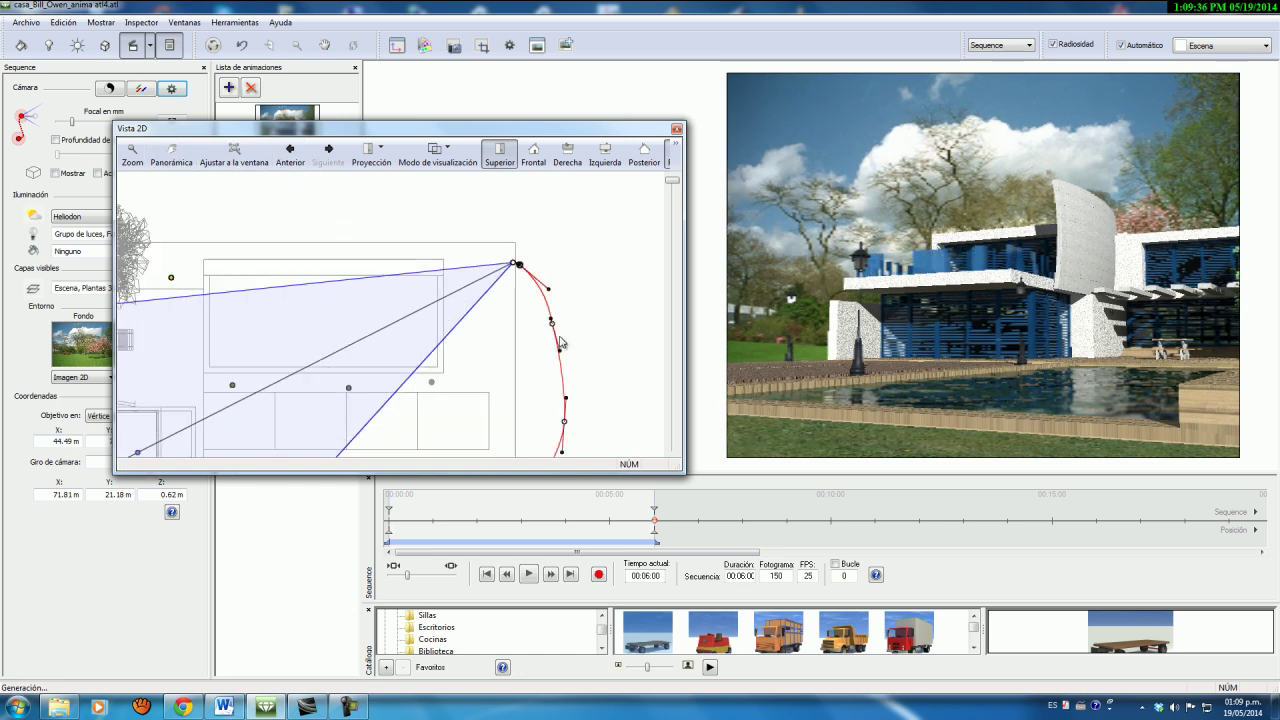
{"action": "left_click_drag", "start_coordinate": [554, 327], "coordinate": [563, 337]}
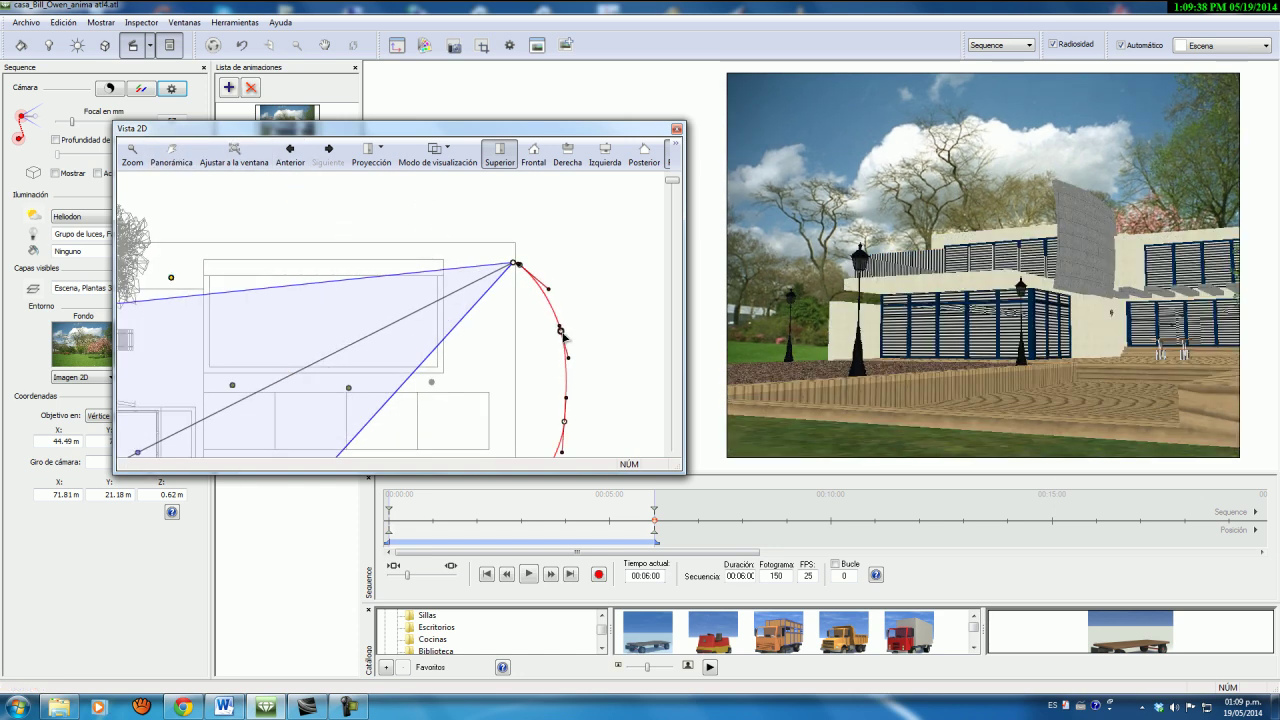
{"action": "scroll", "coordinate": [568, 340], "scroll_direction": "down", "scroll_amount": 2}
{"action": "scroll", "coordinate": [577, 382], "scroll_direction": "up", "scroll_amount": 3}
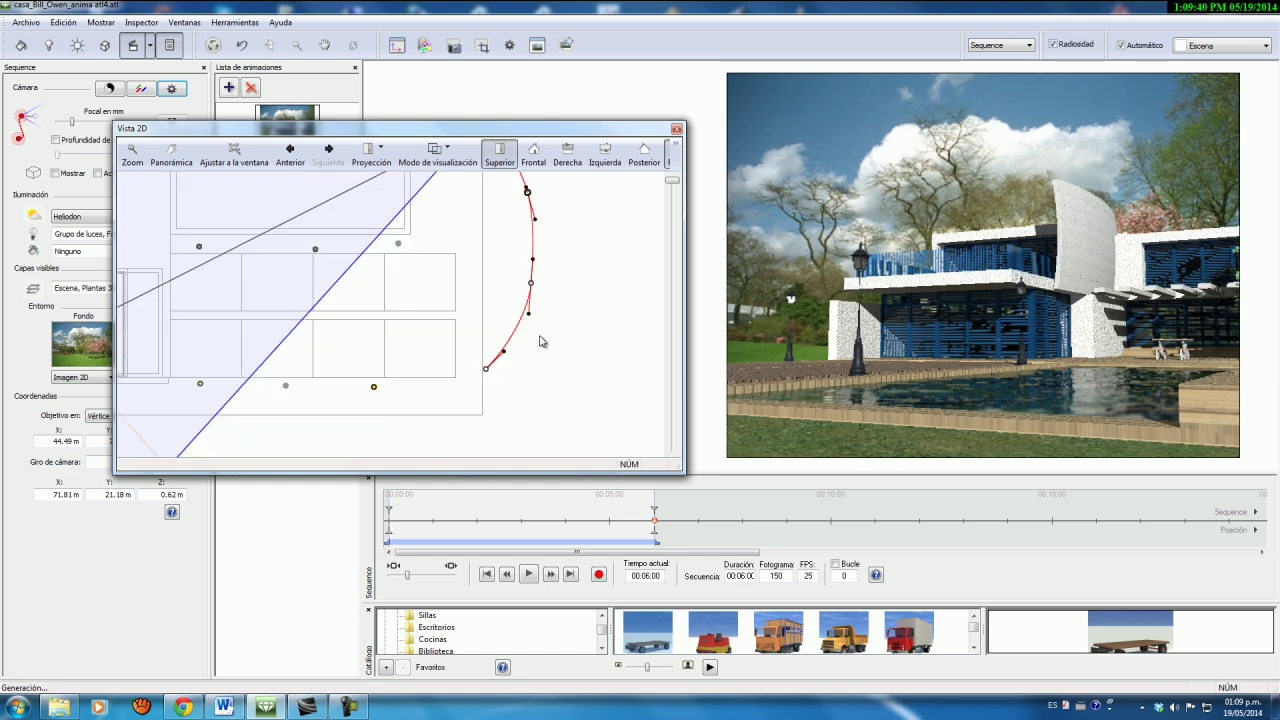
{"action": "scroll", "coordinate": [540, 343], "scroll_direction": "down", "scroll_amount": 2}
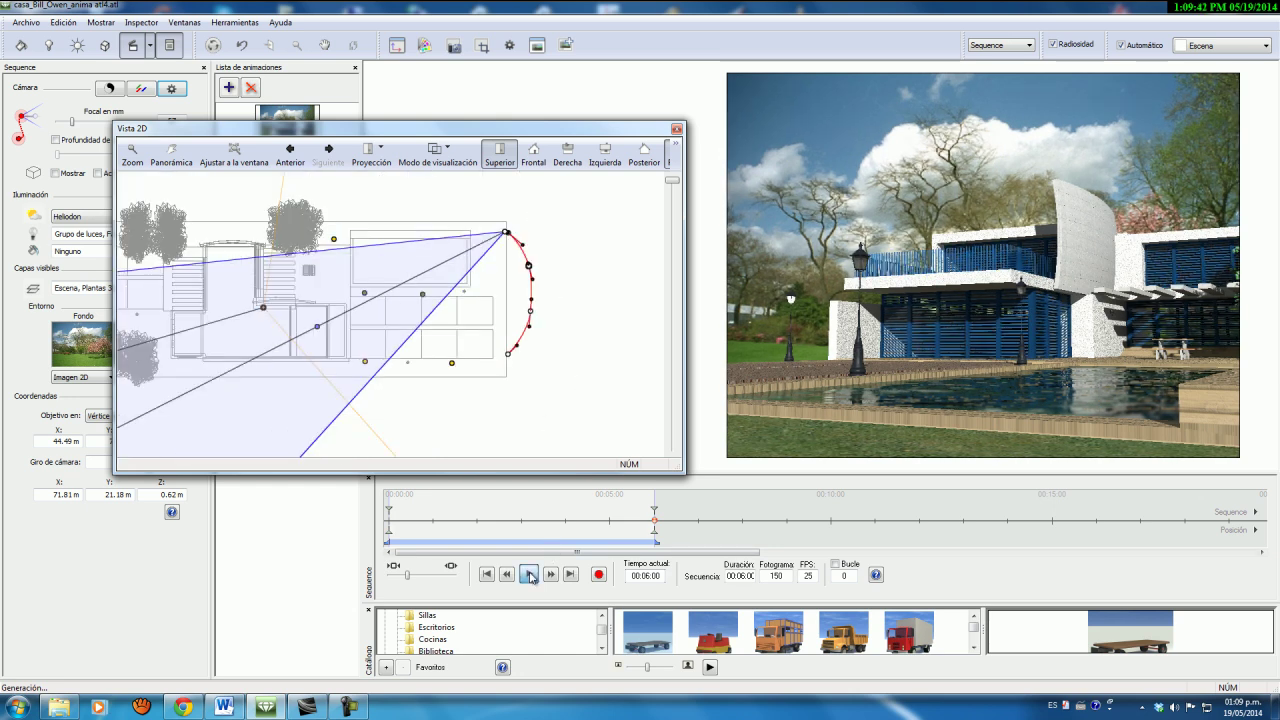
Step: Play the revised camera move, then set the current time to 00:05:19 (frame 144)
{"action": "left_click", "coordinate": [530, 575]}
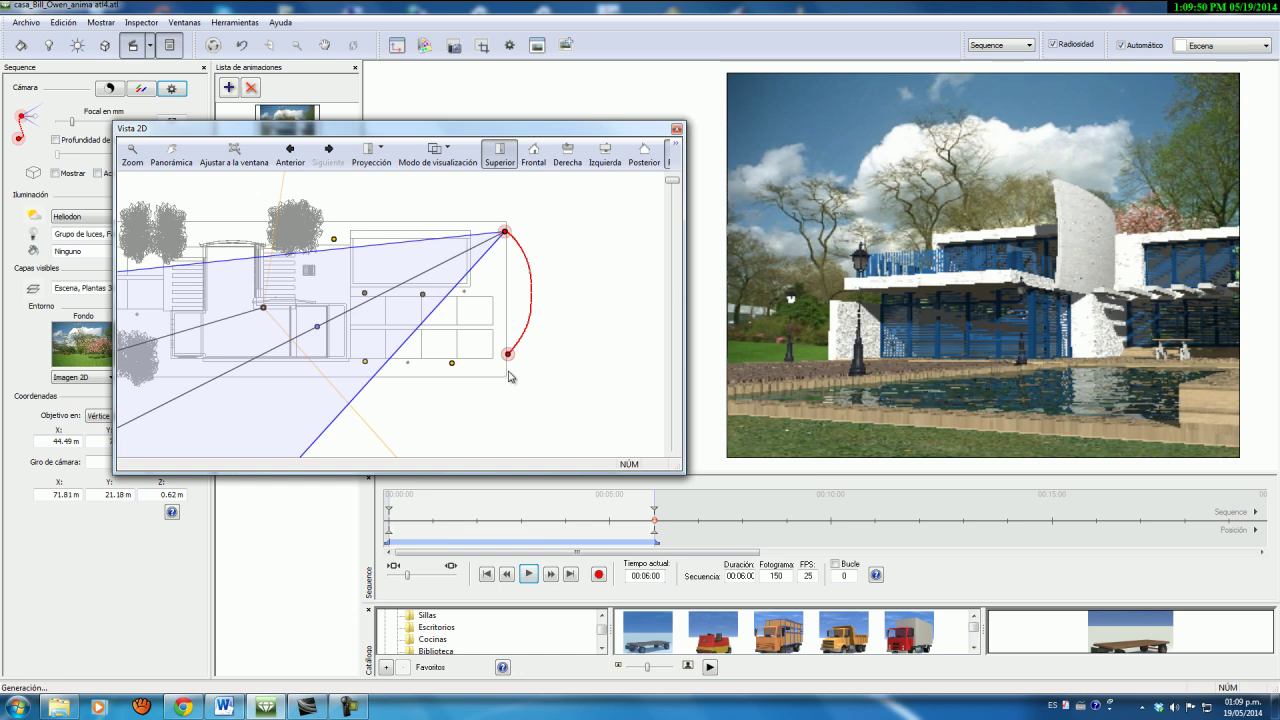
{"action": "left_click", "coordinate": [627, 521]}
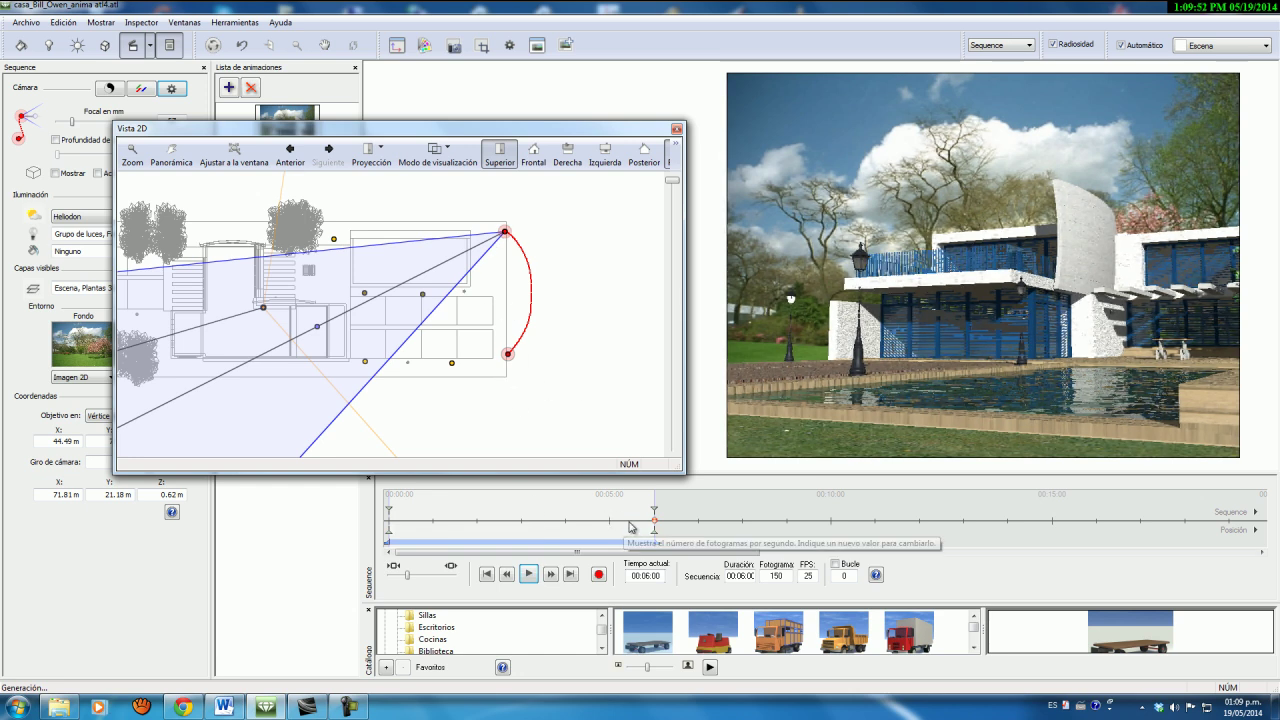
{"action": "mouse_move", "coordinate": [628, 530]}
{"action": "left_mouse_down"}
{"action": "mouse_move", "coordinate": [648, 528]}
{"action": "mouse_move", "coordinate": [506, 523]}
{"action": "mouse_move", "coordinate": [645, 522]}
{"action": "left_mouse_up"}
Step: Enable Editar ruta and bend the camera path's end using its control point and tangent handle
{"action": "scroll", "coordinate": [505, 258], "scroll_direction": "up", "scroll_amount": 3}
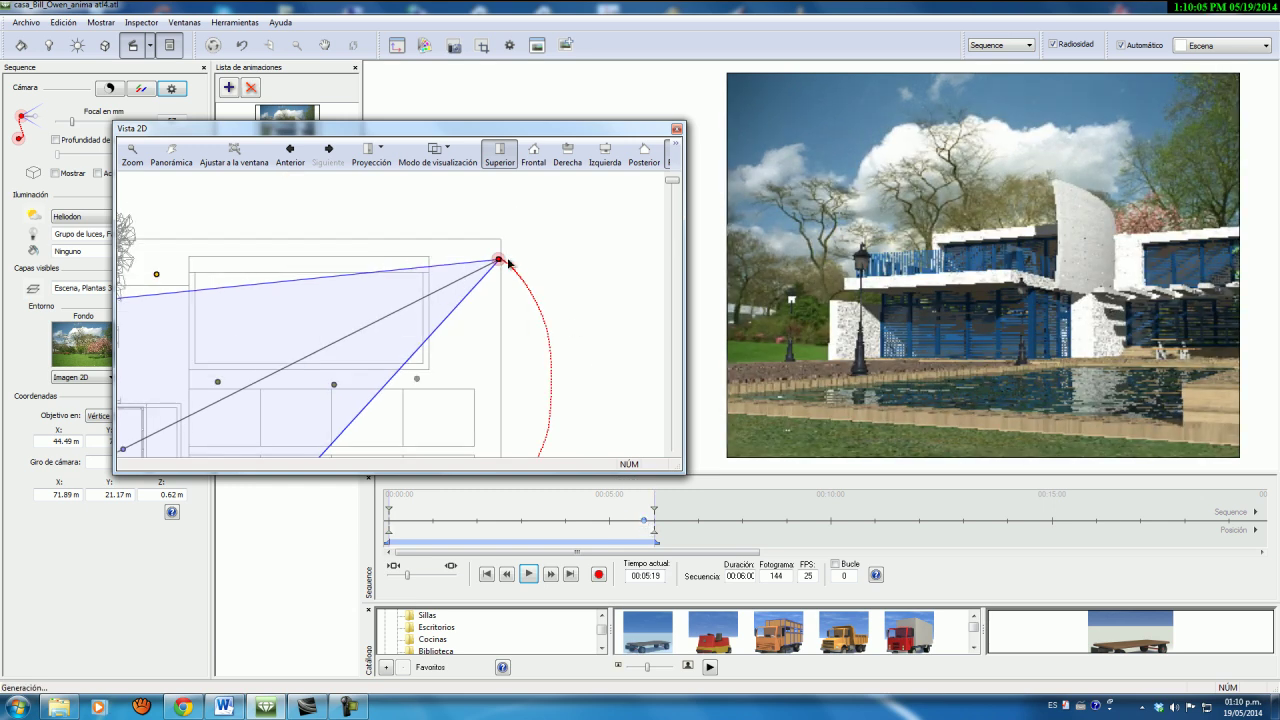
{"action": "left_click", "coordinate": [680, 143]}
{"action": "left_click", "coordinate": [711, 210]}
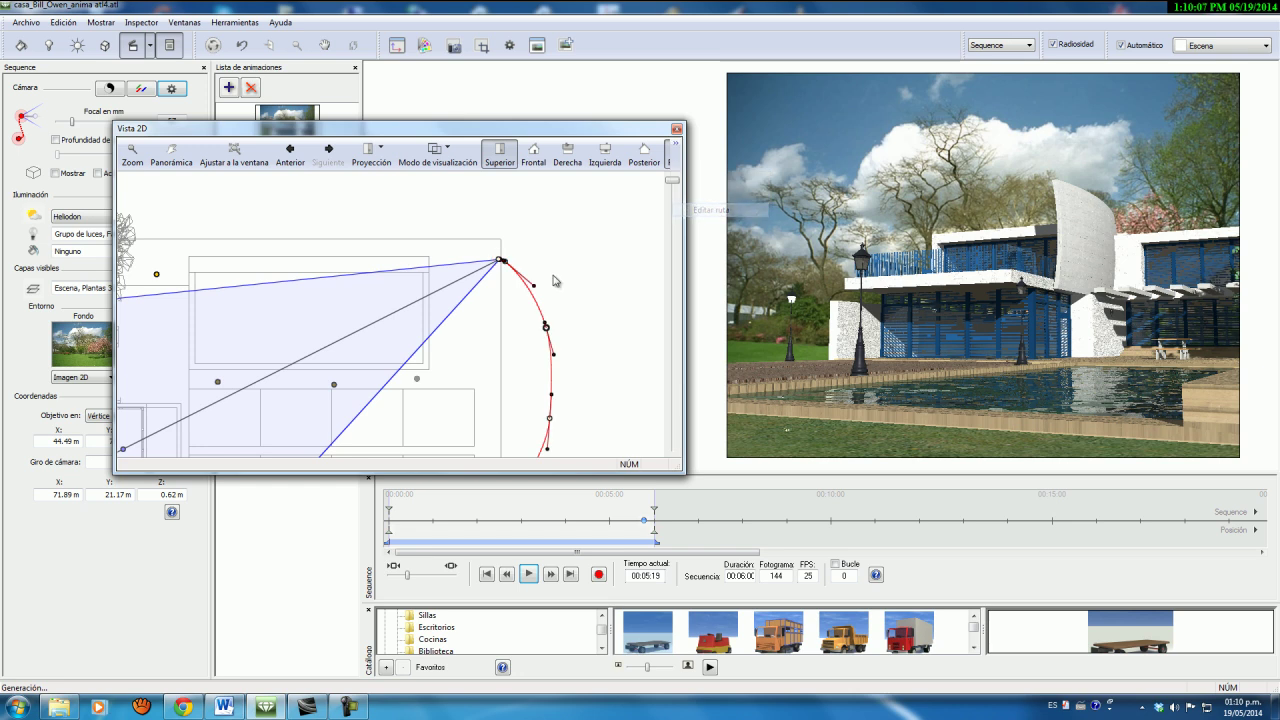
{"action": "scroll", "coordinate": [535, 288], "scroll_direction": "up", "scroll_amount": 2}
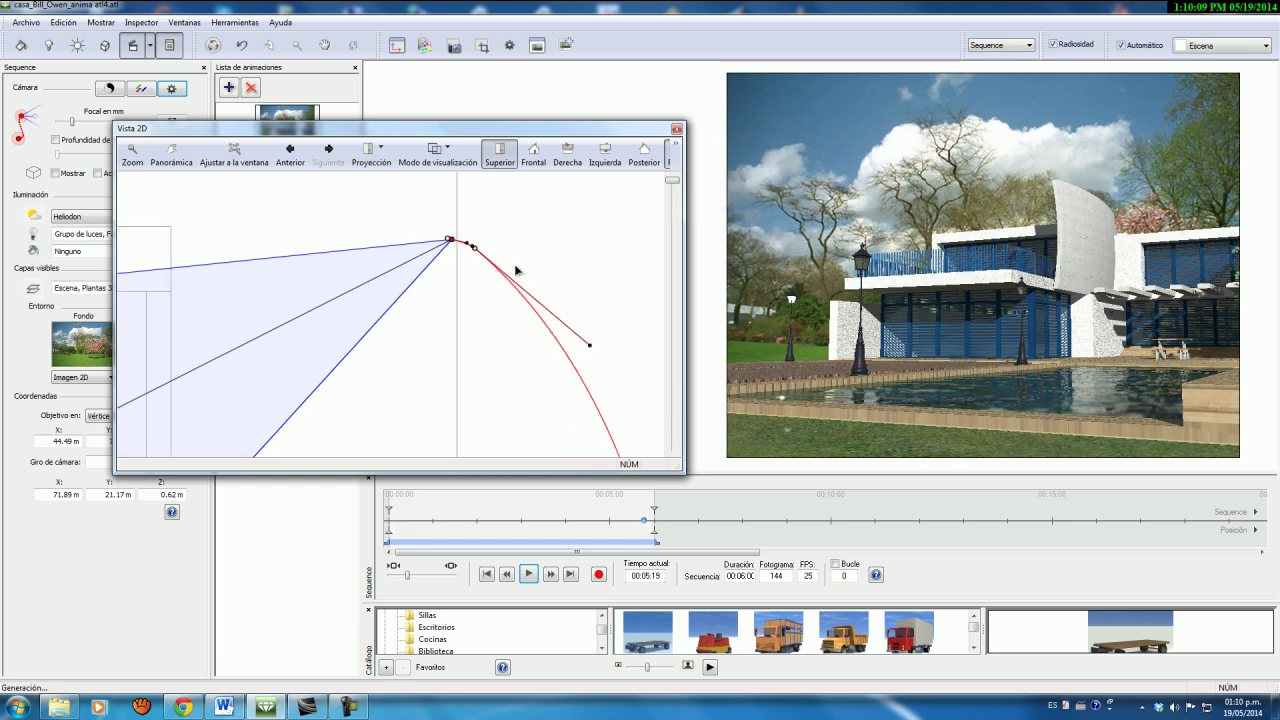
{"action": "left_click_drag", "start_coordinate": [476, 252], "coordinate": [528, 302]}
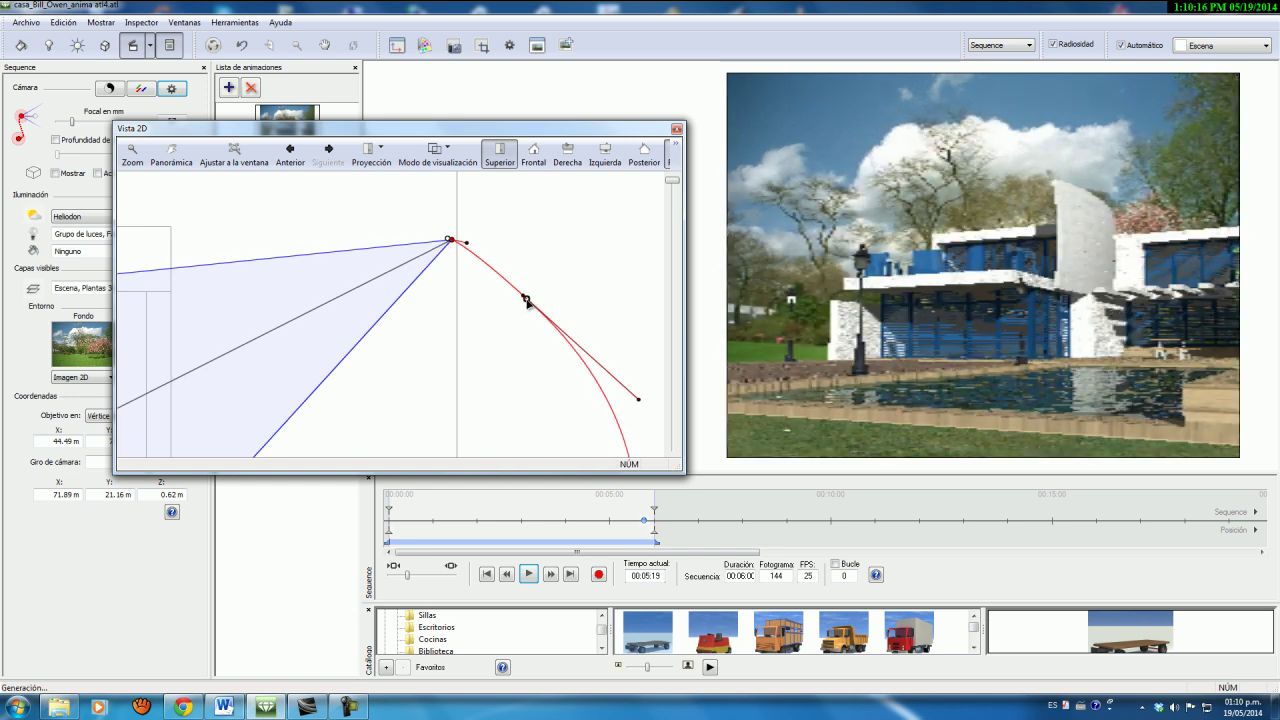
{"action": "scroll", "coordinate": [526, 300], "scroll_direction": "down", "scroll_amount": 2}
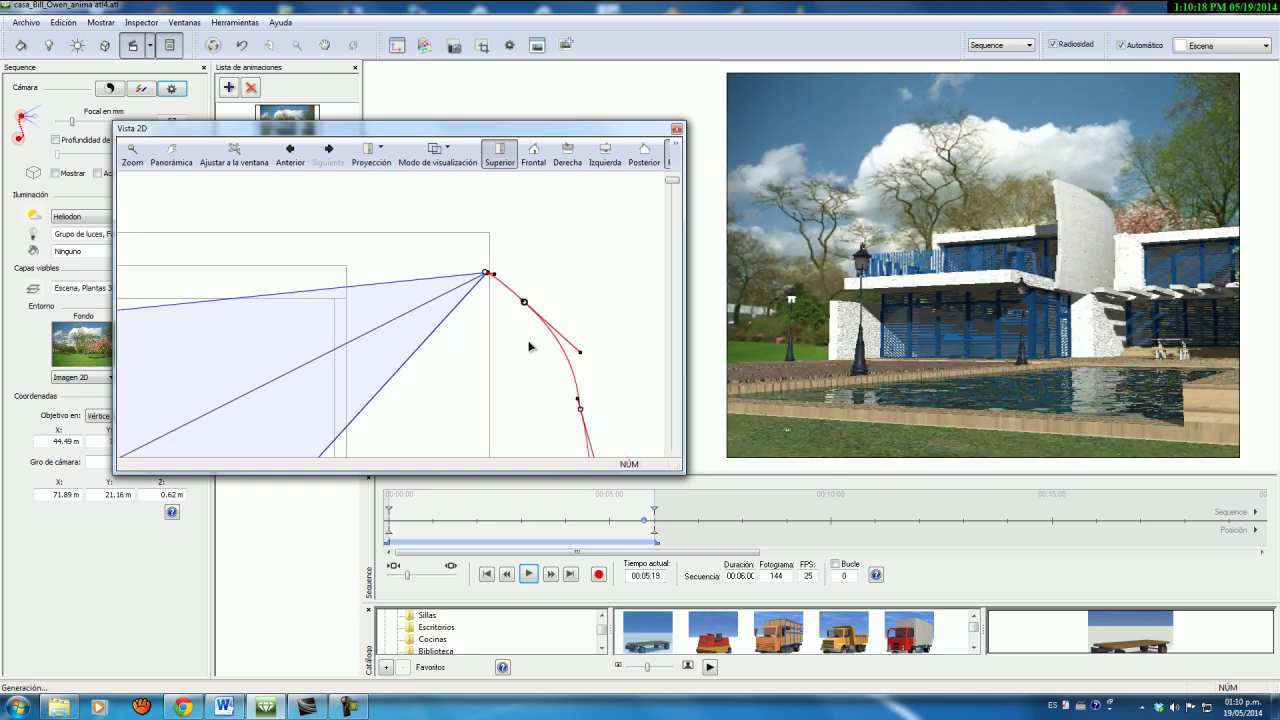
{"action": "left_click_drag", "start_coordinate": [582, 355], "coordinate": [565, 342]}
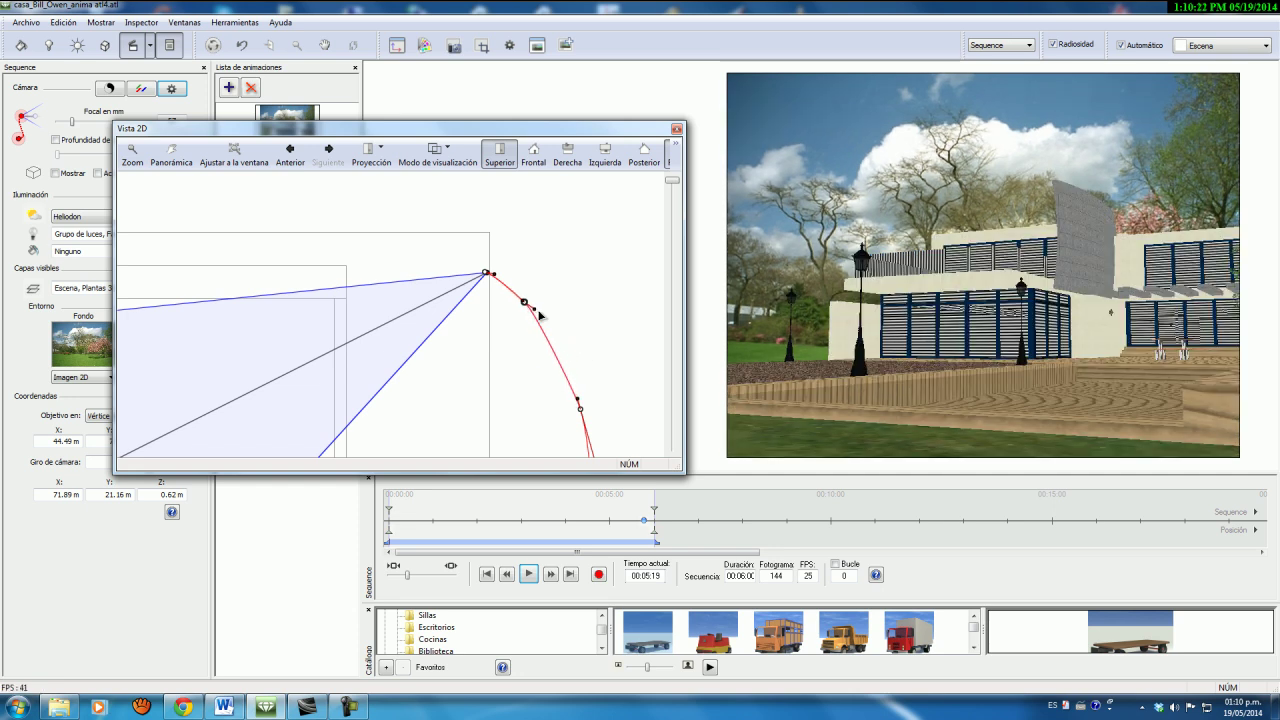
Step: Check an earlier camera view, then move the end camera point to X 72.14 m, Y 21.25 m
{"action": "scroll", "coordinate": [543, 335], "scroll_direction": "down", "scroll_amount": 2}
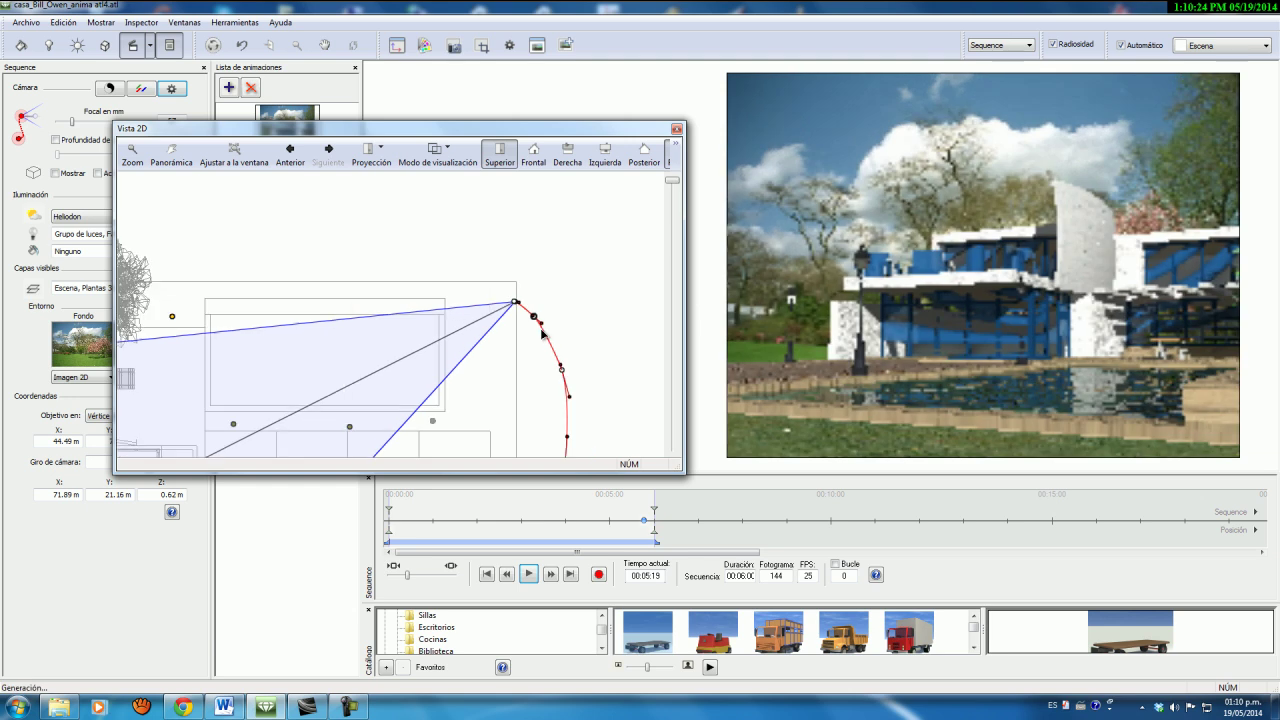
{"action": "mouse_move", "coordinate": [644, 520]}
{"action": "left_mouse_down"}
{"action": "mouse_move", "coordinate": [590, 530]}
{"action": "mouse_move", "coordinate": [657, 534]}
{"action": "left_mouse_up"}
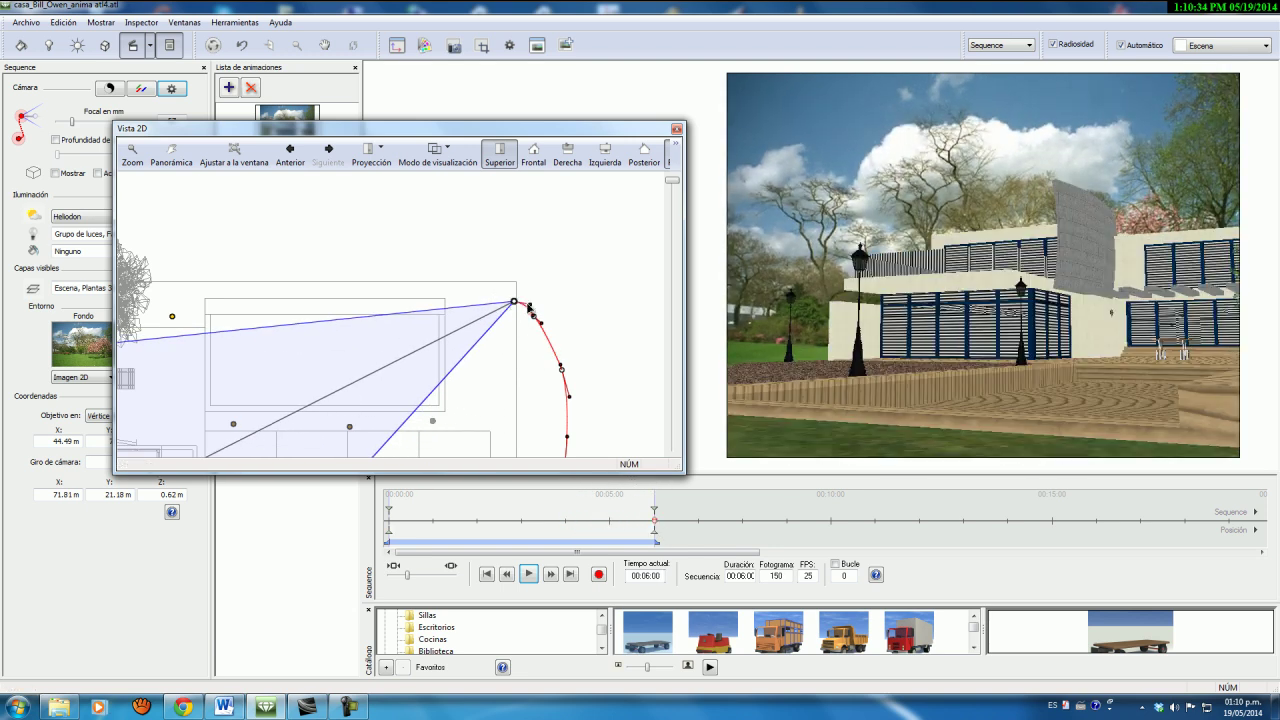
{"action": "left_click_drag", "start_coordinate": [511, 314], "coordinate": [593, 293]}
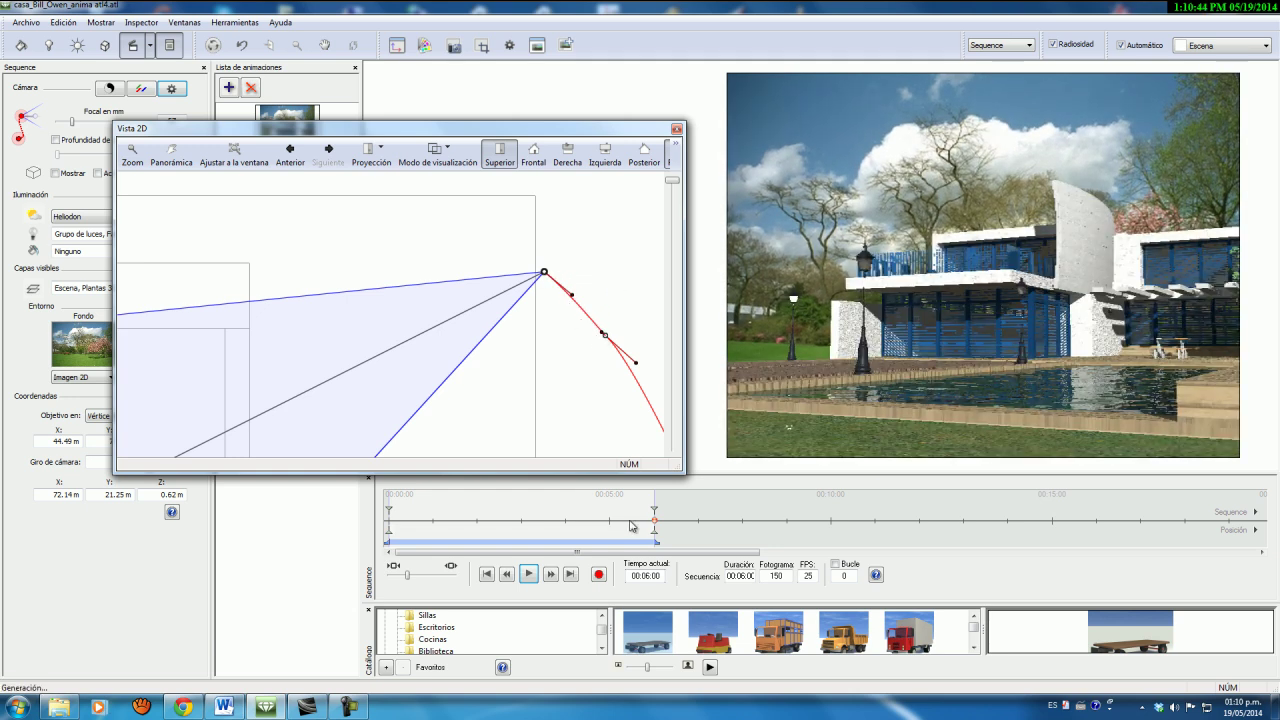
{"action": "mouse_move", "coordinate": [654, 521]}
{"action": "left_mouse_down"}
{"action": "mouse_move", "coordinate": [598, 524]}
{"action": "mouse_move", "coordinate": [676, 523]}
{"action": "left_mouse_up"}
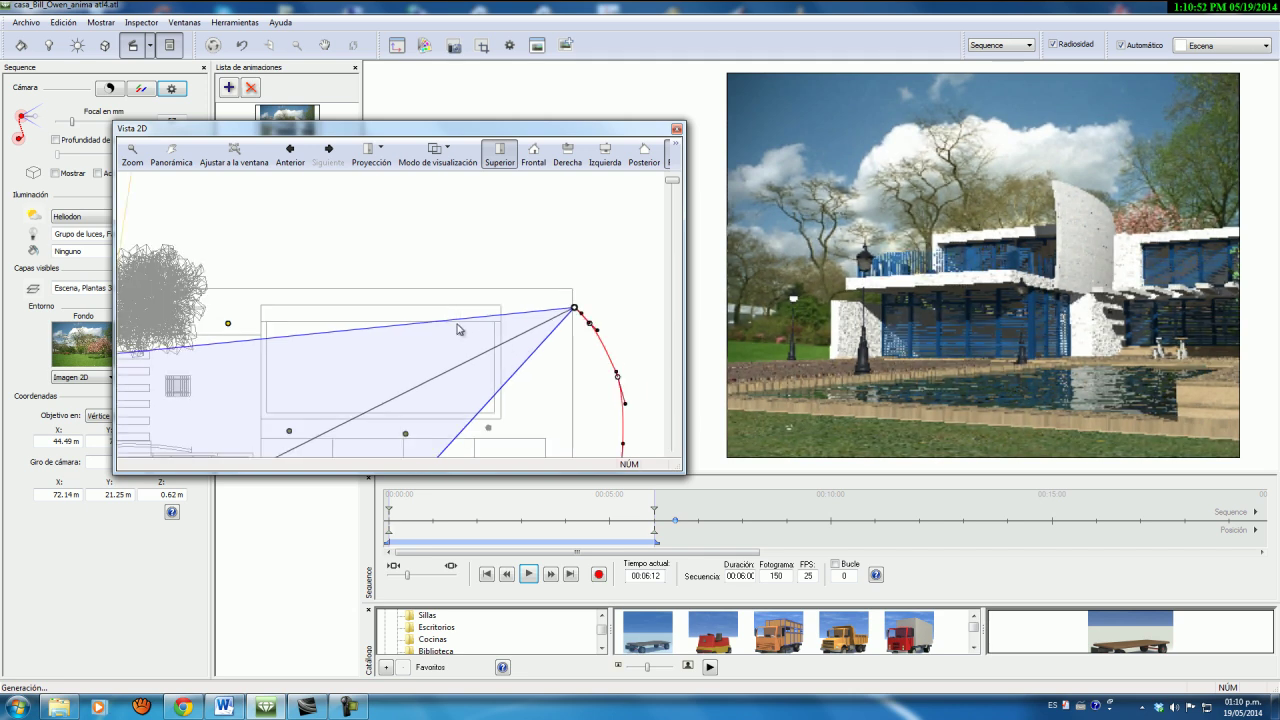
Step: Zoom out and play the camera animation along the rounded arc beside the house
{"action": "scroll", "coordinate": [412, 324], "scroll_direction": "down", "scroll_amount": 2}
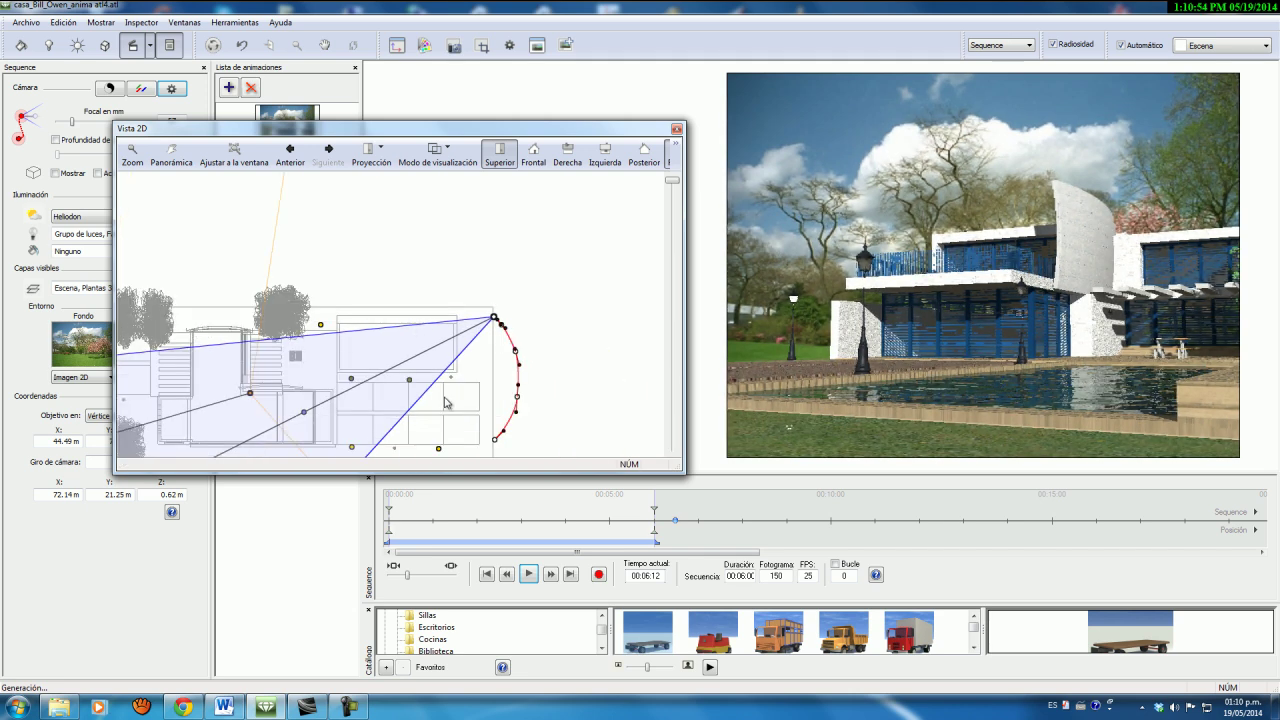
{"action": "left_click", "coordinate": [530, 574]}
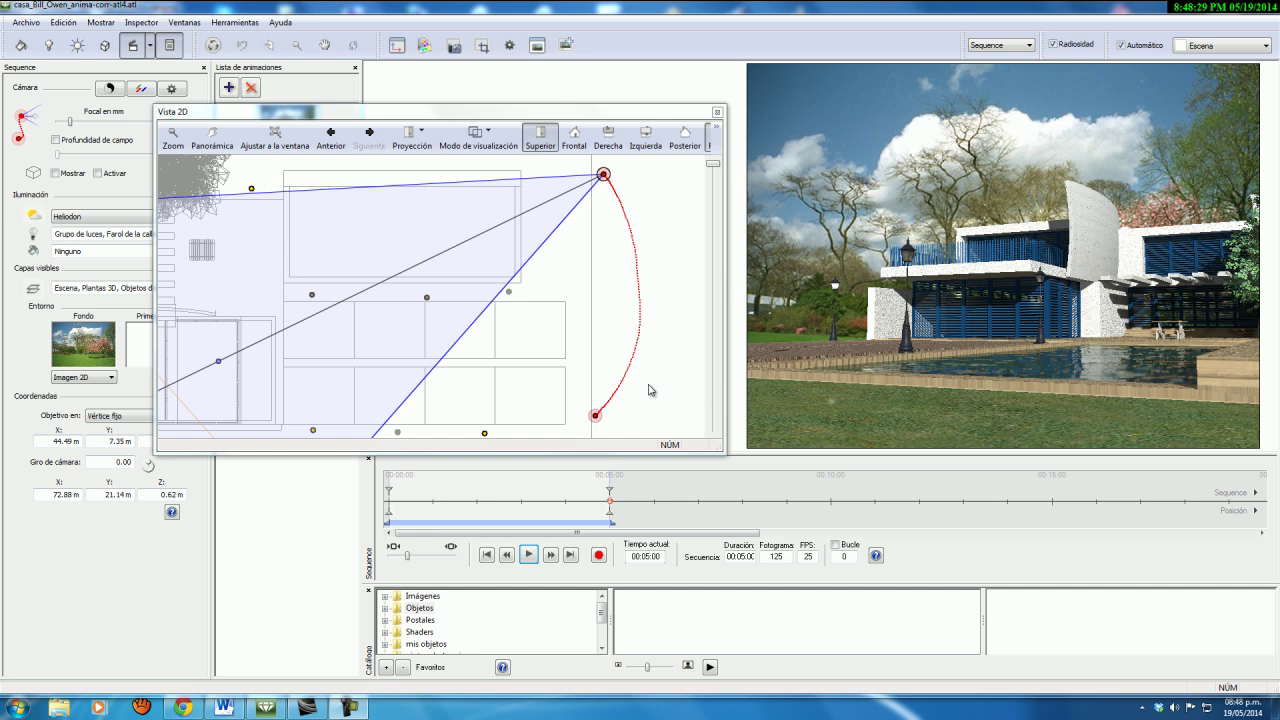
Step: Lengthen the sequence end to 00:10:01 and play the longer animation through frame 251
{"action": "left_click", "coordinate": [614, 530]}
{"action": "left_click_drag", "start_coordinate": [620, 527], "coordinate": [818, 527]}
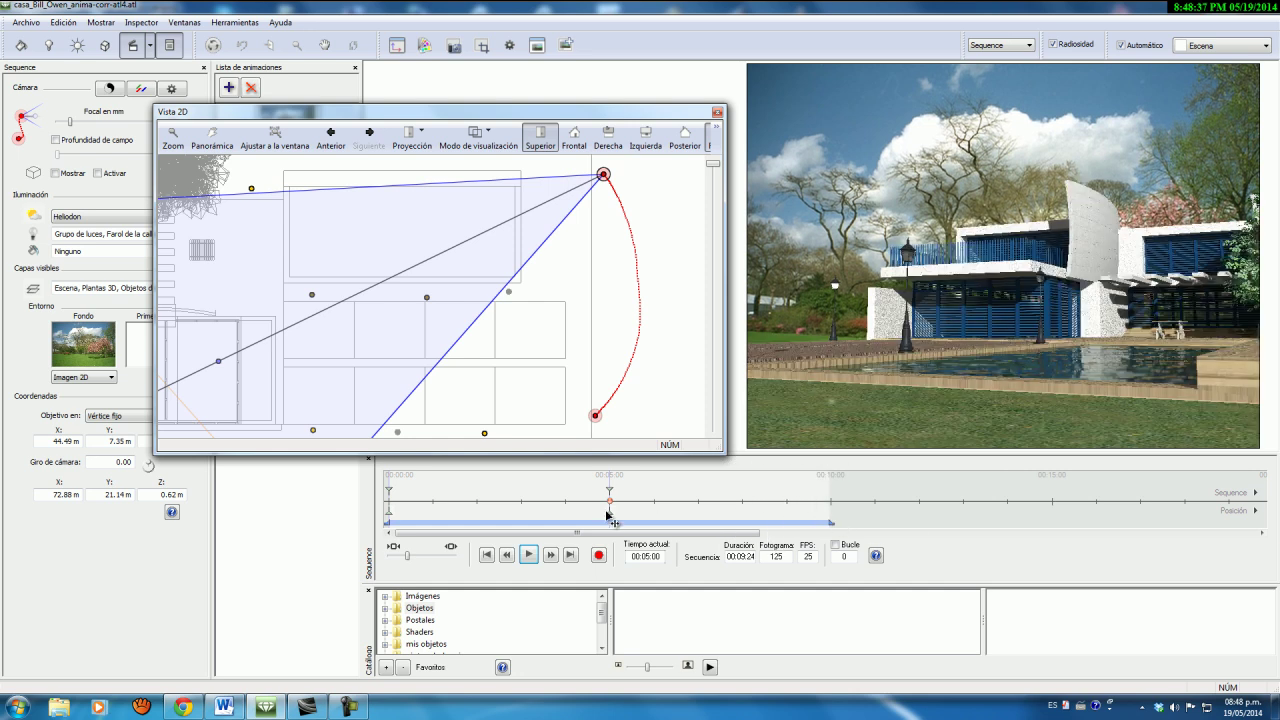
{"action": "left_click_drag", "start_coordinate": [612, 515], "coordinate": [843, 523]}
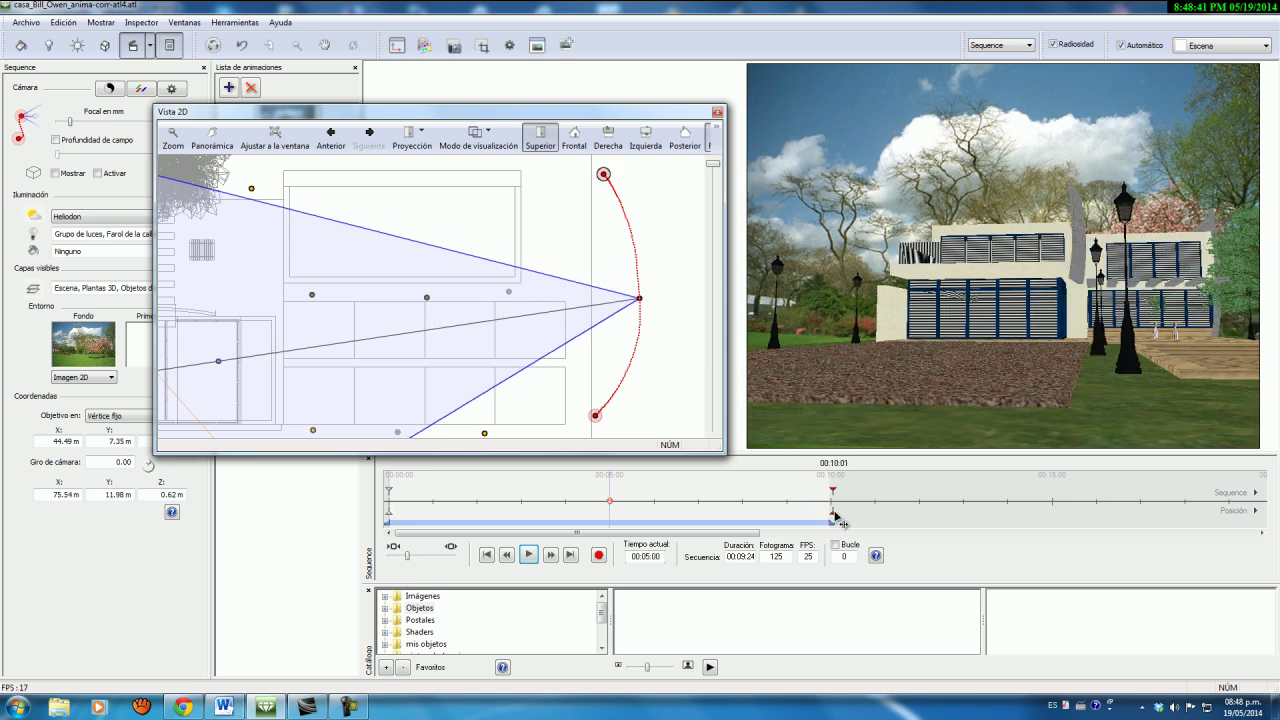
{"action": "left_click", "coordinate": [659, 496]}
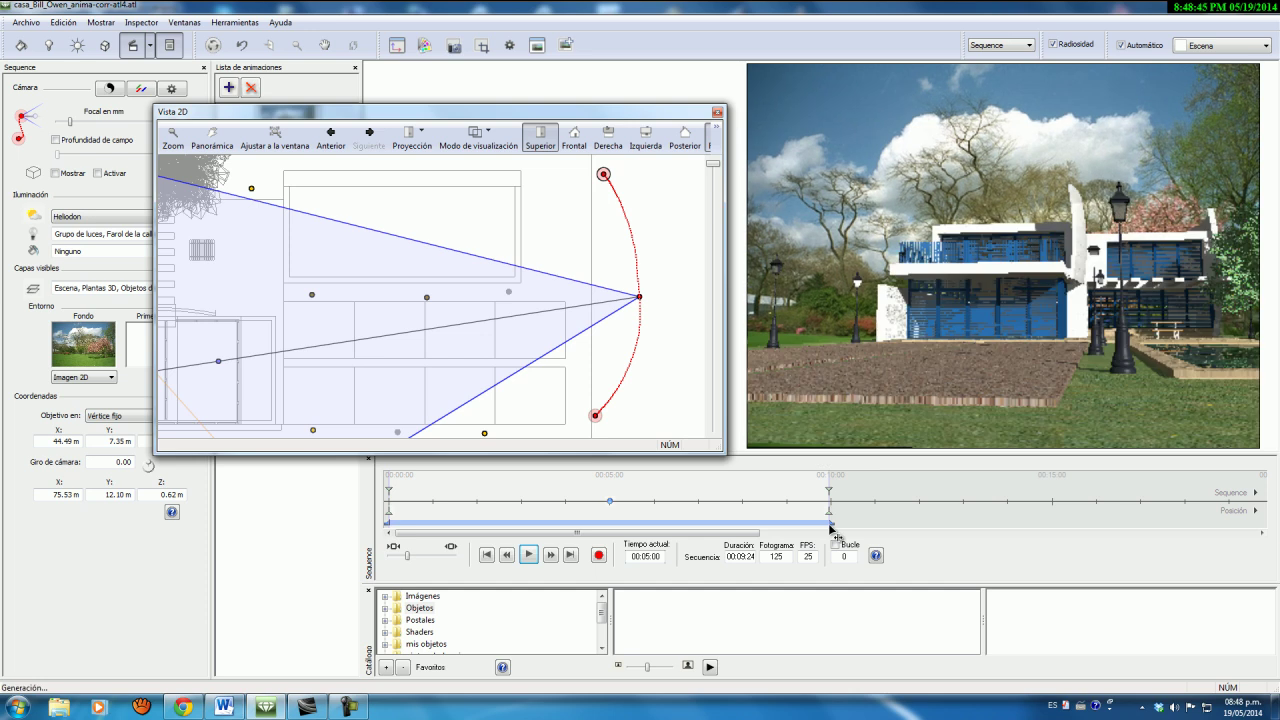
{"action": "left_click_drag", "start_coordinate": [829, 516], "coordinate": [834, 520]}
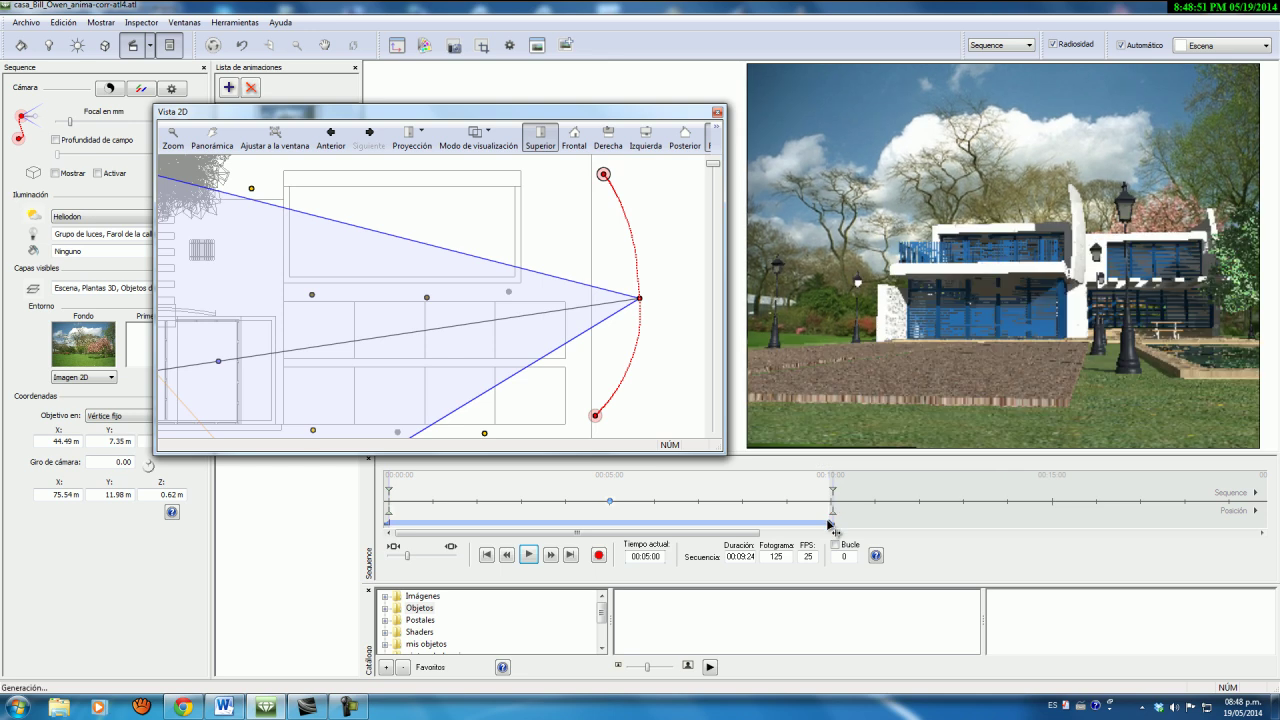
{"action": "left_click", "coordinate": [529, 556]}
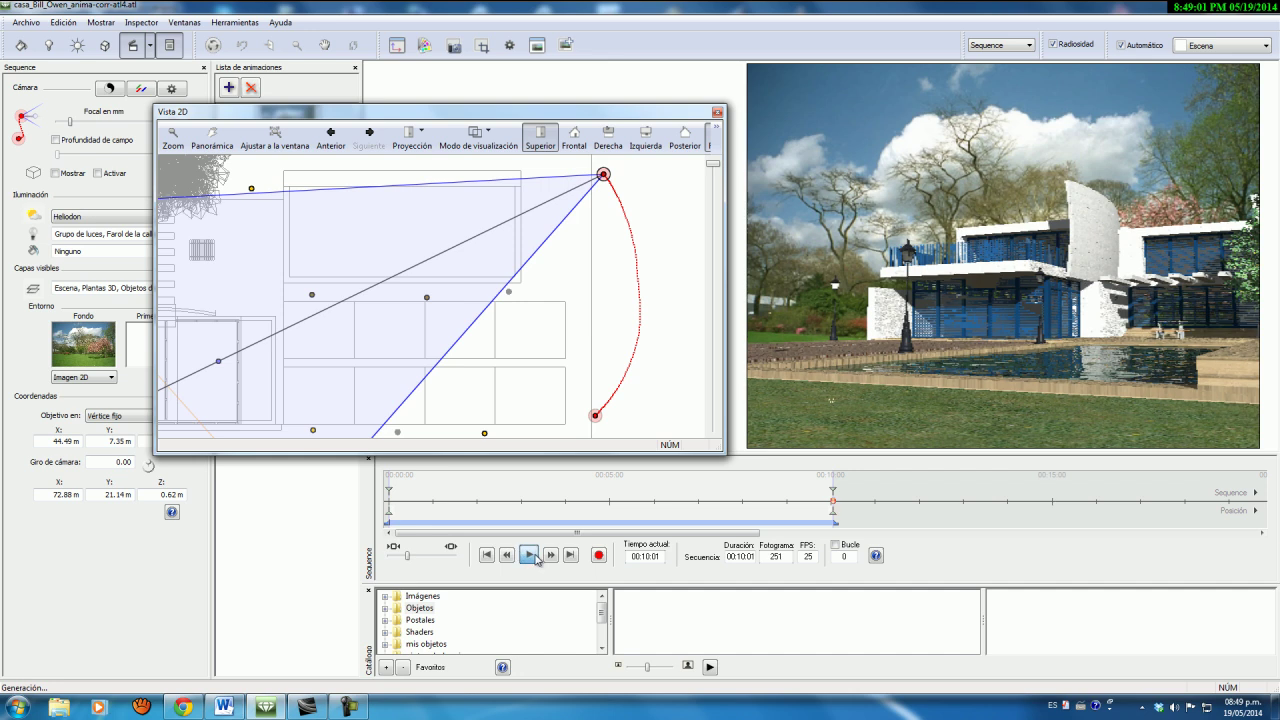
{"action": "left_click", "coordinate": [507, 556]}
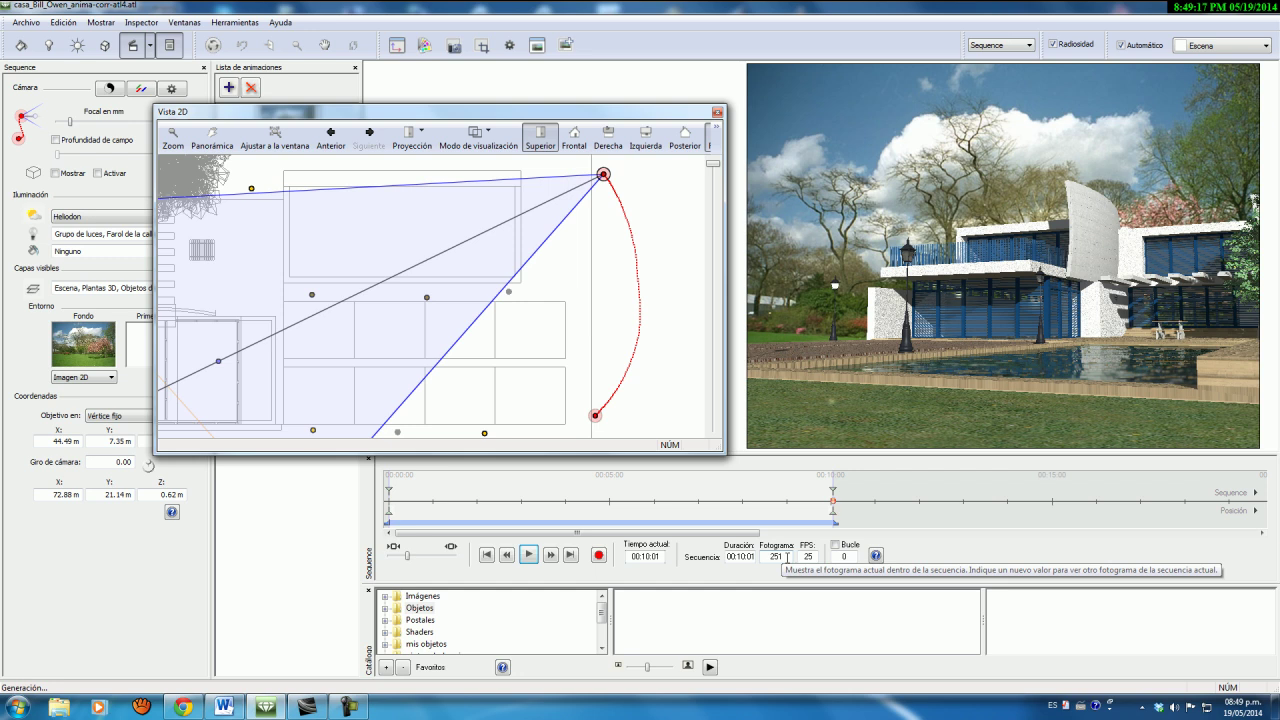
Step: Pull the sequence end and the 10-second camera keyframe back to roughly 5 seconds
{"action": "left_click_drag", "start_coordinate": [831, 522], "coordinate": [613, 523]}
{"action": "left_click_drag", "start_coordinate": [837, 520], "coordinate": [614, 518]}
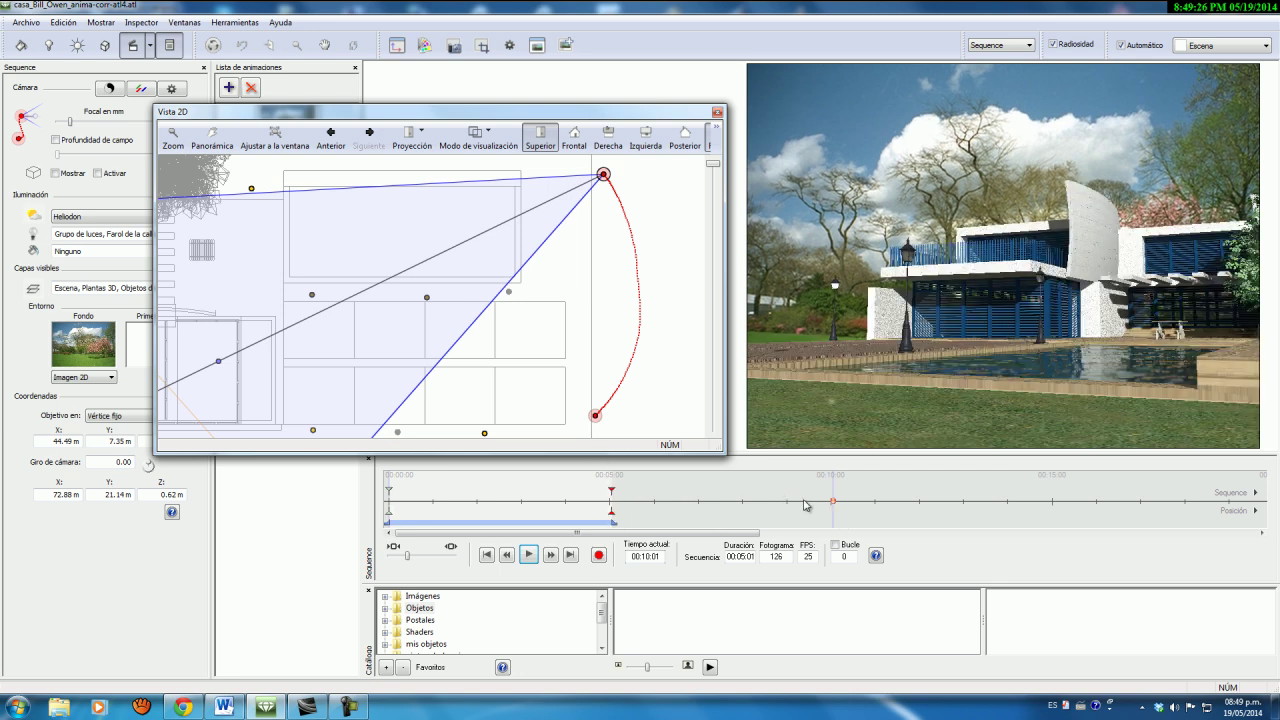
{"action": "left_click_drag", "start_coordinate": [834, 504], "coordinate": [719, 506]}
{"action": "mouse_move", "coordinate": [613, 507]}
{"action": "left_mouse_down"}
{"action": "mouse_move", "coordinate": [402, 503]}
{"action": "mouse_move", "coordinate": [609, 506]}
{"action": "left_mouse_up"}
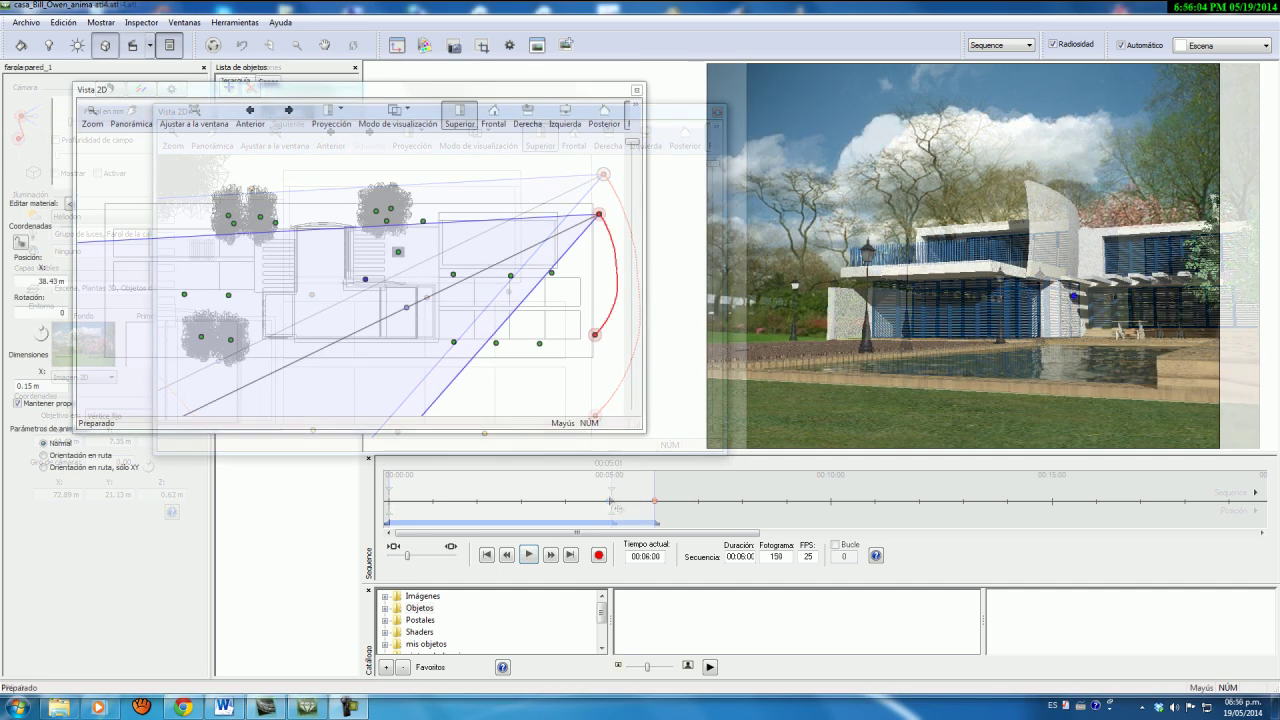
Step: Save the project and browse Objetos > Transporte to the Coche_08–Coche_12 car models
{"action": "left_click", "coordinate": [26, 22]}
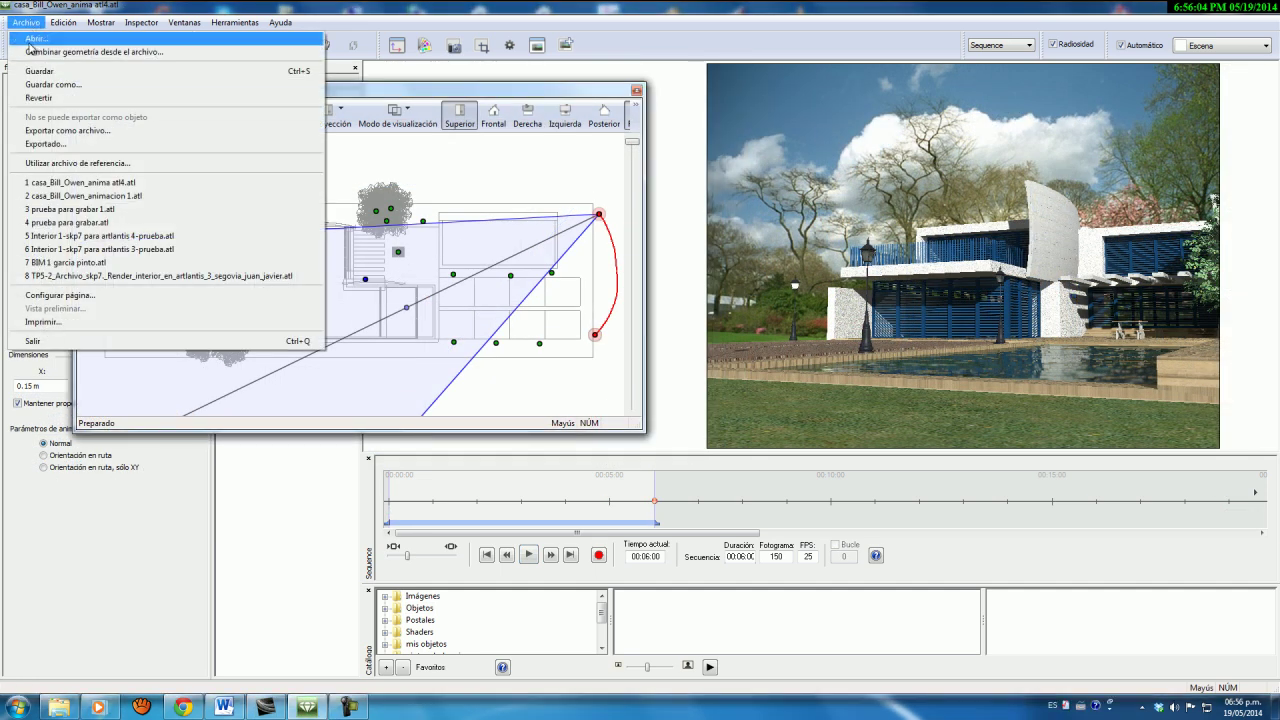
{"action": "left_click", "coordinate": [39, 72]}
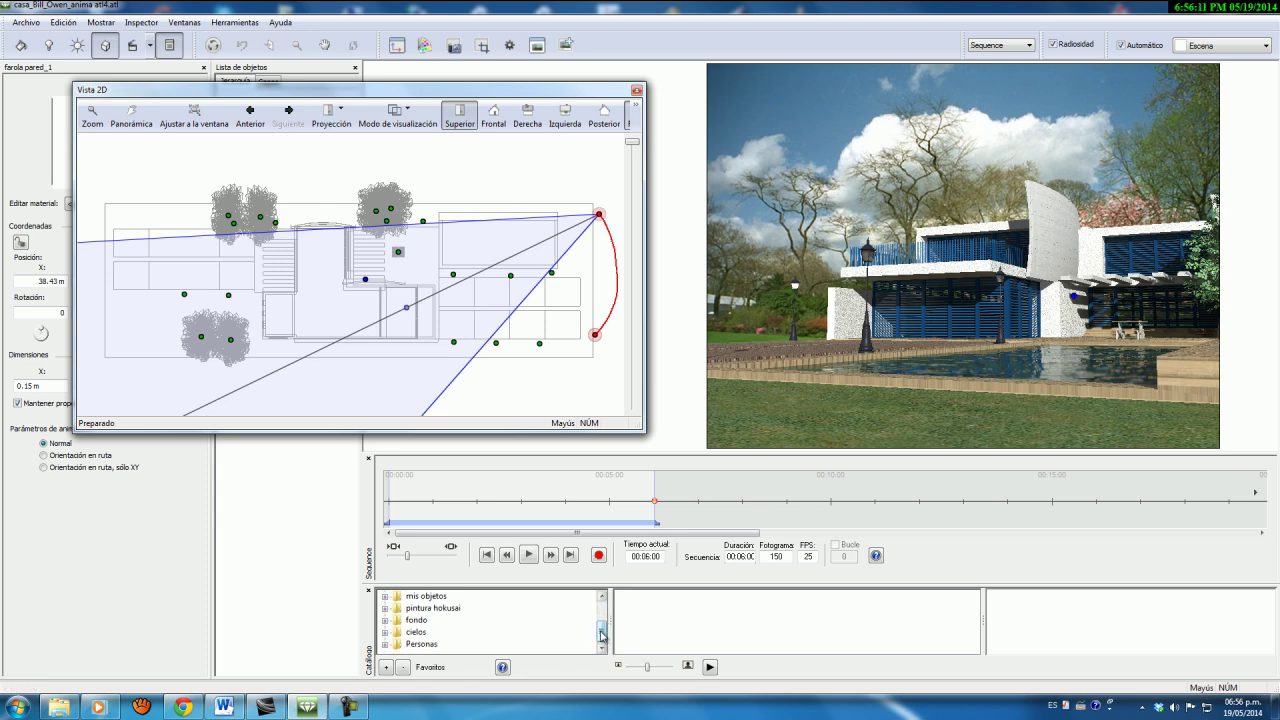
{"action": "left_click", "coordinate": [384, 608]}
{"action": "scroll", "coordinate": [460, 630], "scroll_direction": "down", "scroll_amount": 5}
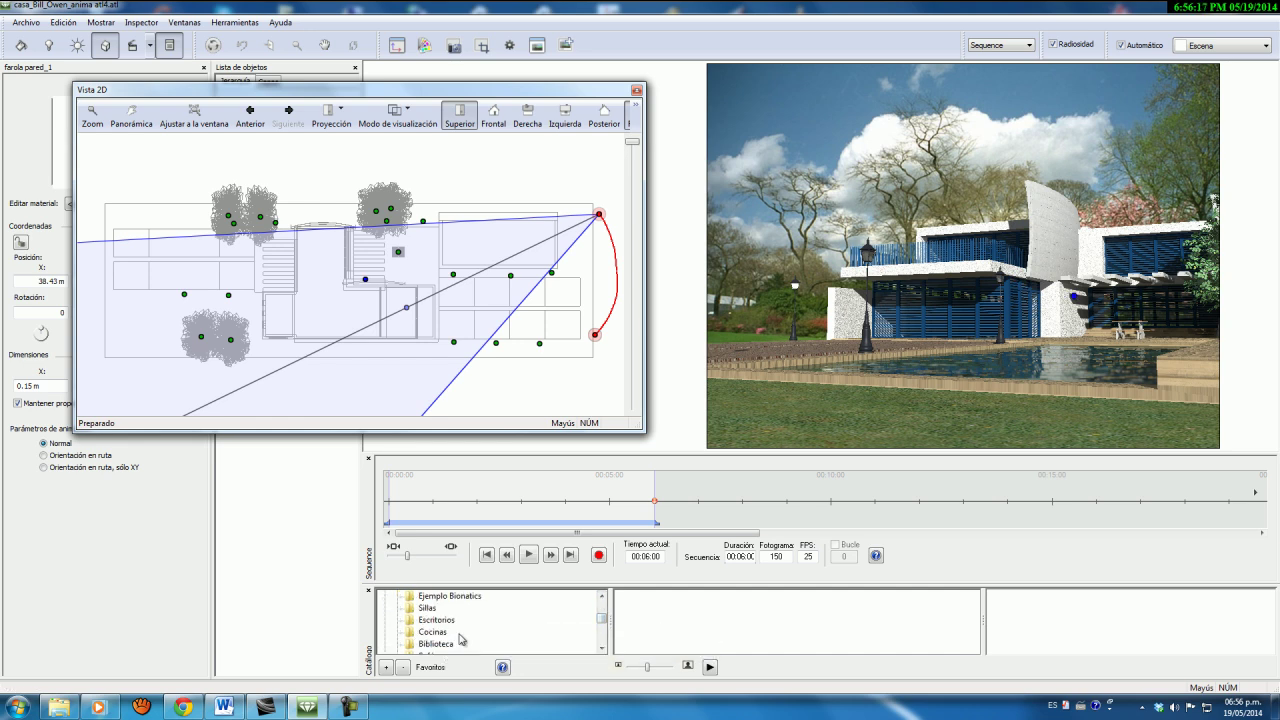
{"action": "scroll", "coordinate": [460, 626], "scroll_direction": "up", "scroll_amount": 1}
{"action": "left_click", "coordinate": [437, 608]}
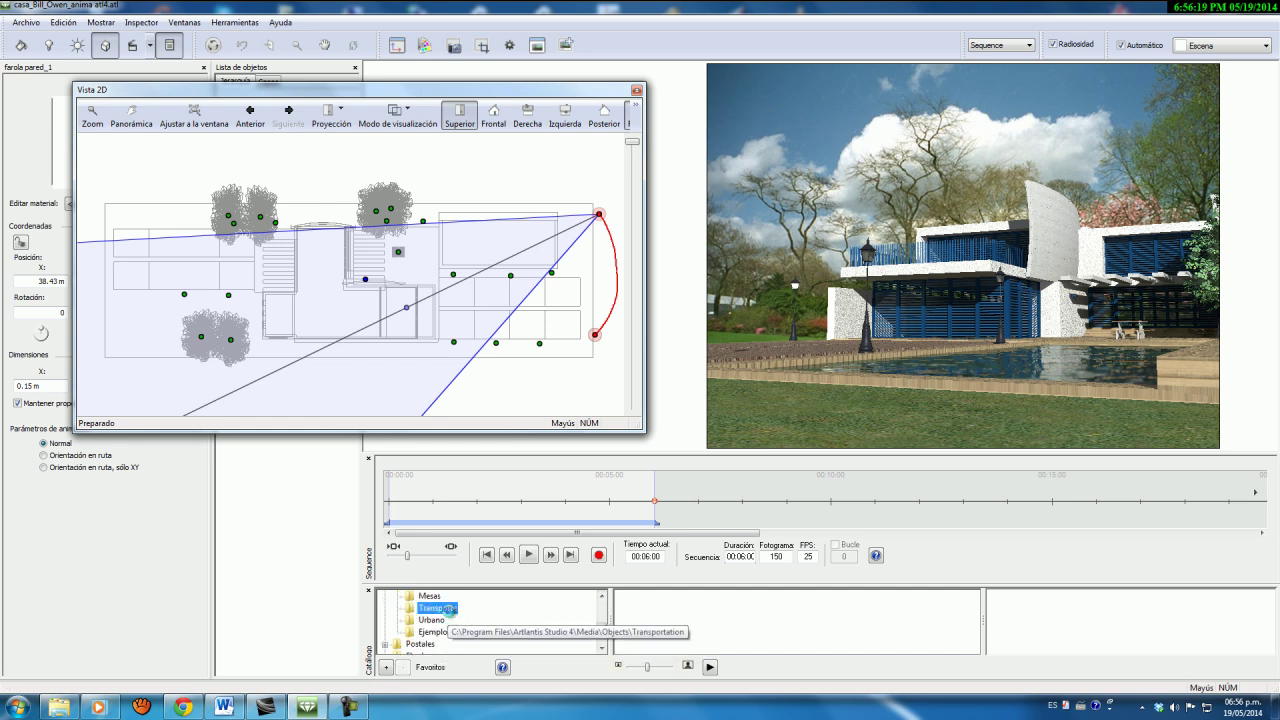
{"action": "scroll", "coordinate": [973, 615], "scroll_direction": "down", "scroll_amount": 3}
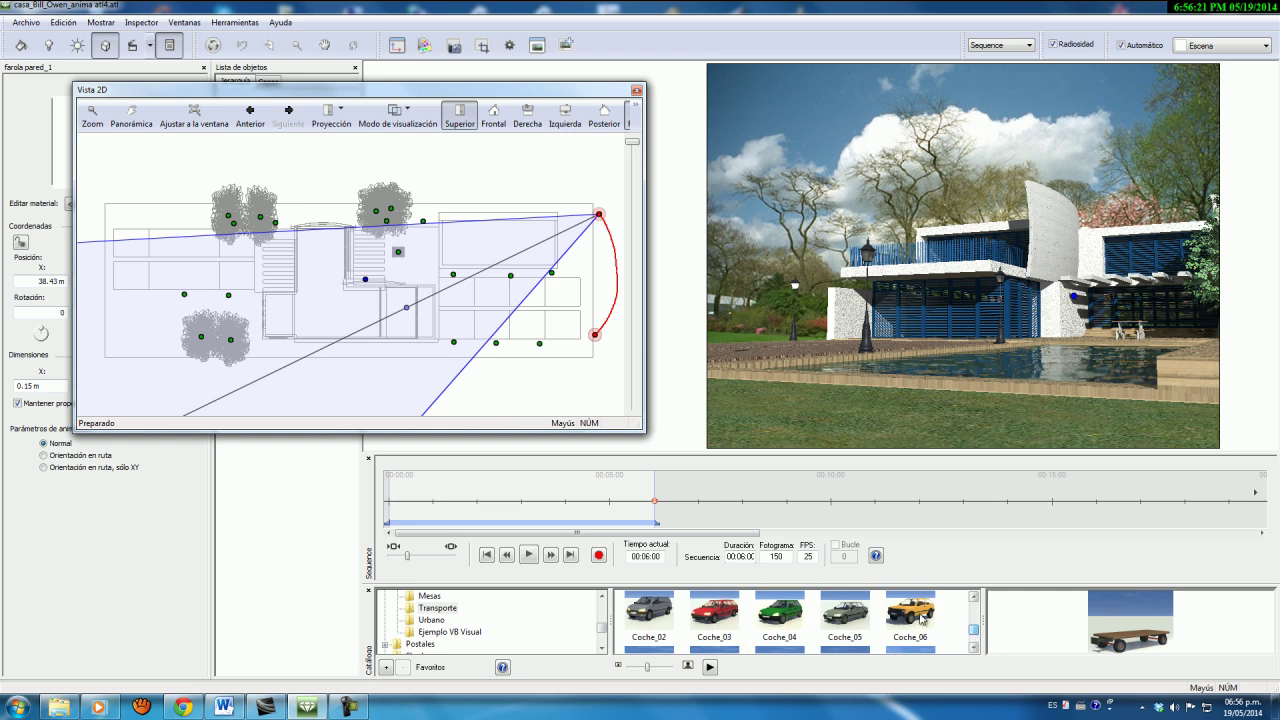
{"action": "scroll", "coordinate": [973, 636], "scroll_direction": "down", "scroll_amount": 3}
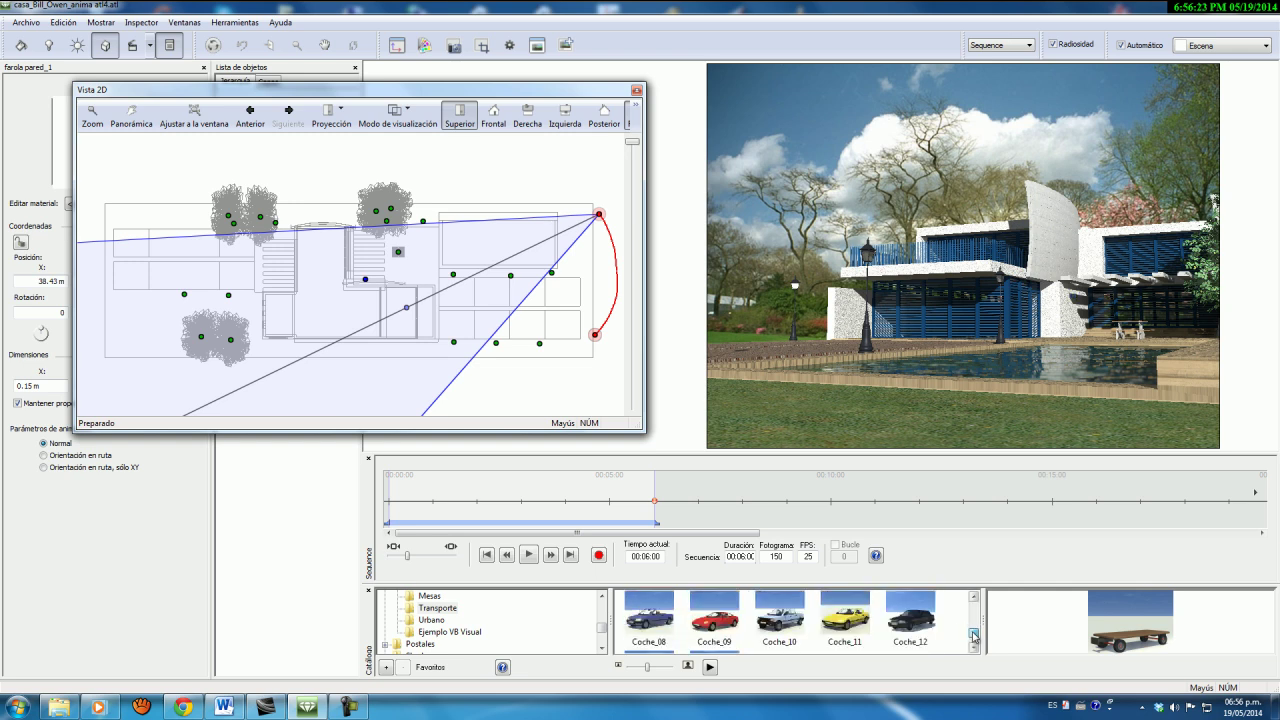
Step: Place the yellow Coche_11 car beside the pool at X 60.23 m, Y 9.43 m and enable Editar ruta
{"action": "left_click_drag", "start_coordinate": [850, 625], "coordinate": [807, 351]}
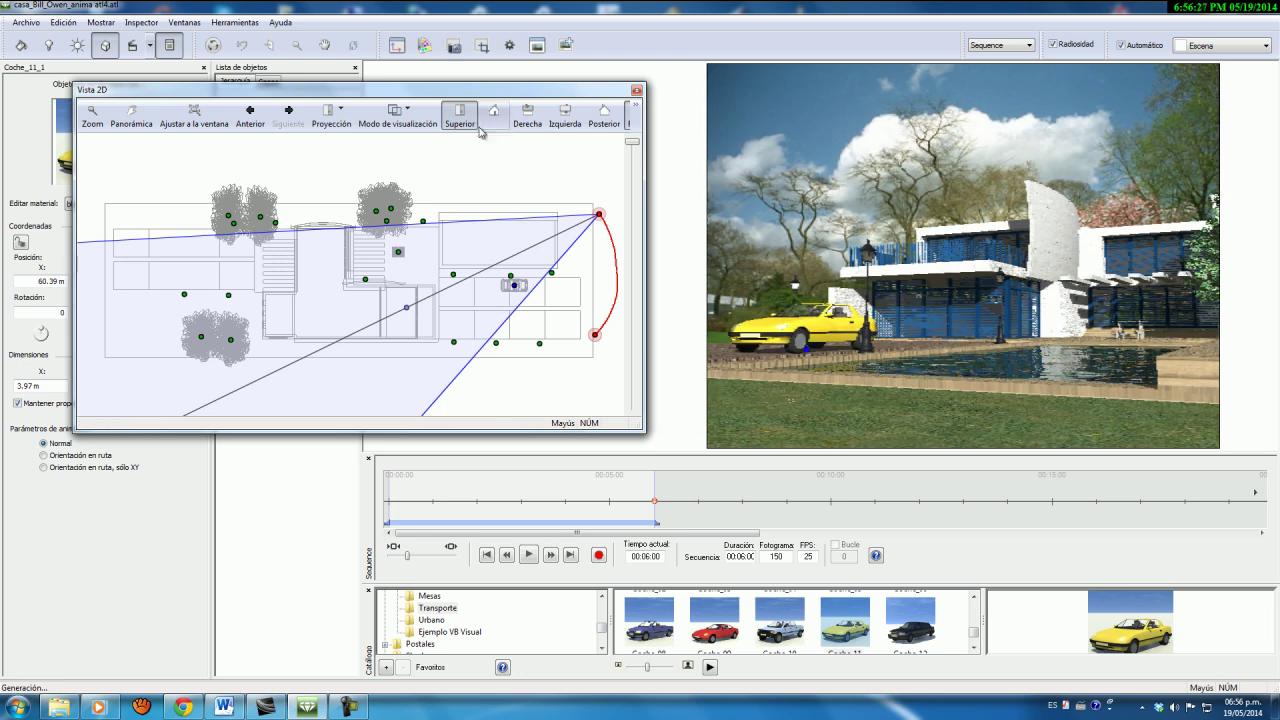
{"action": "left_click_drag", "start_coordinate": [463, 100], "coordinate": [743, 131]}
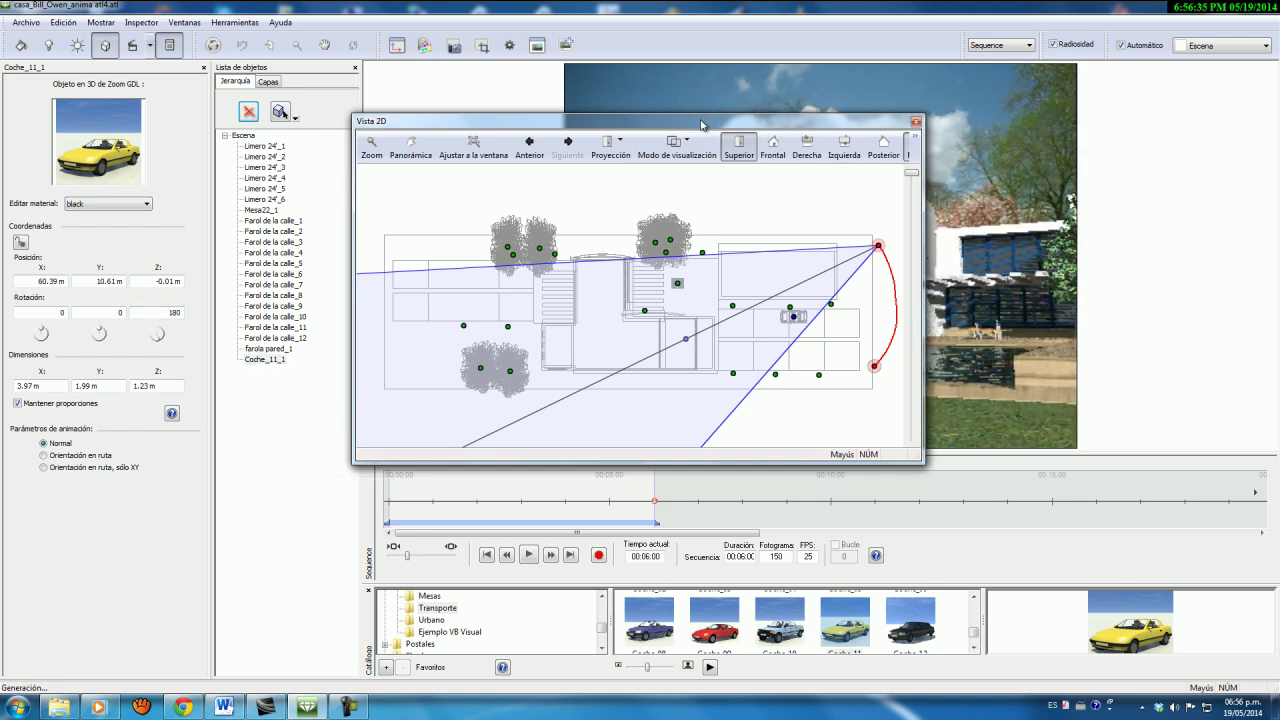
{"action": "left_click_drag", "start_coordinate": [703, 125], "coordinate": [471, 120]}
{"action": "scroll", "coordinate": [563, 310], "scroll_direction": "up", "scroll_amount": 4}
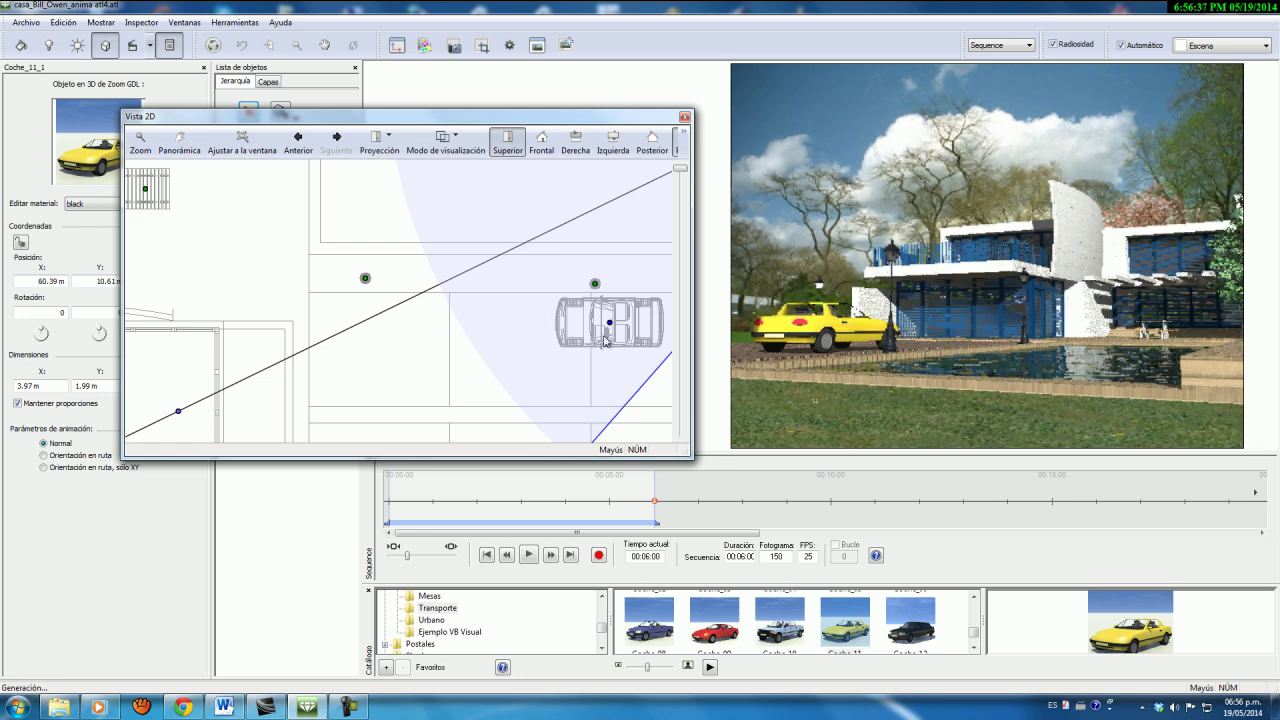
{"action": "left_click_drag", "start_coordinate": [609, 325], "coordinate": [605, 356]}
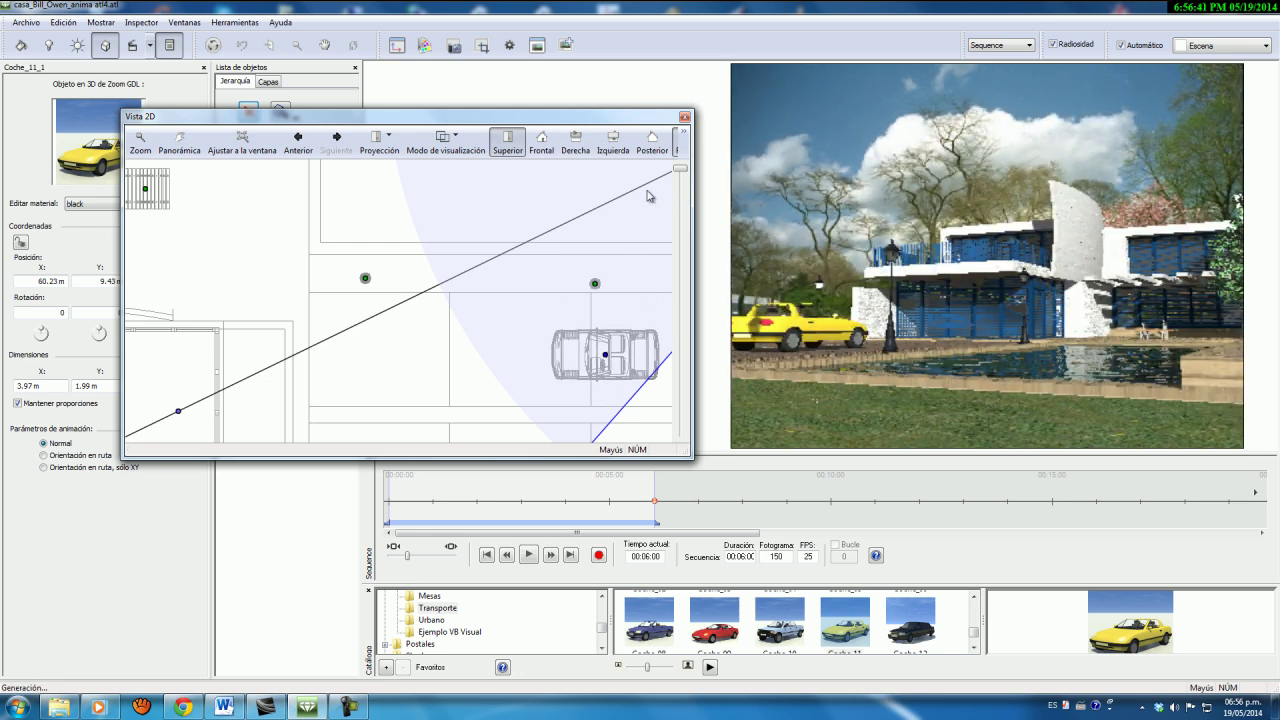
{"action": "left_click", "coordinate": [684, 140]}
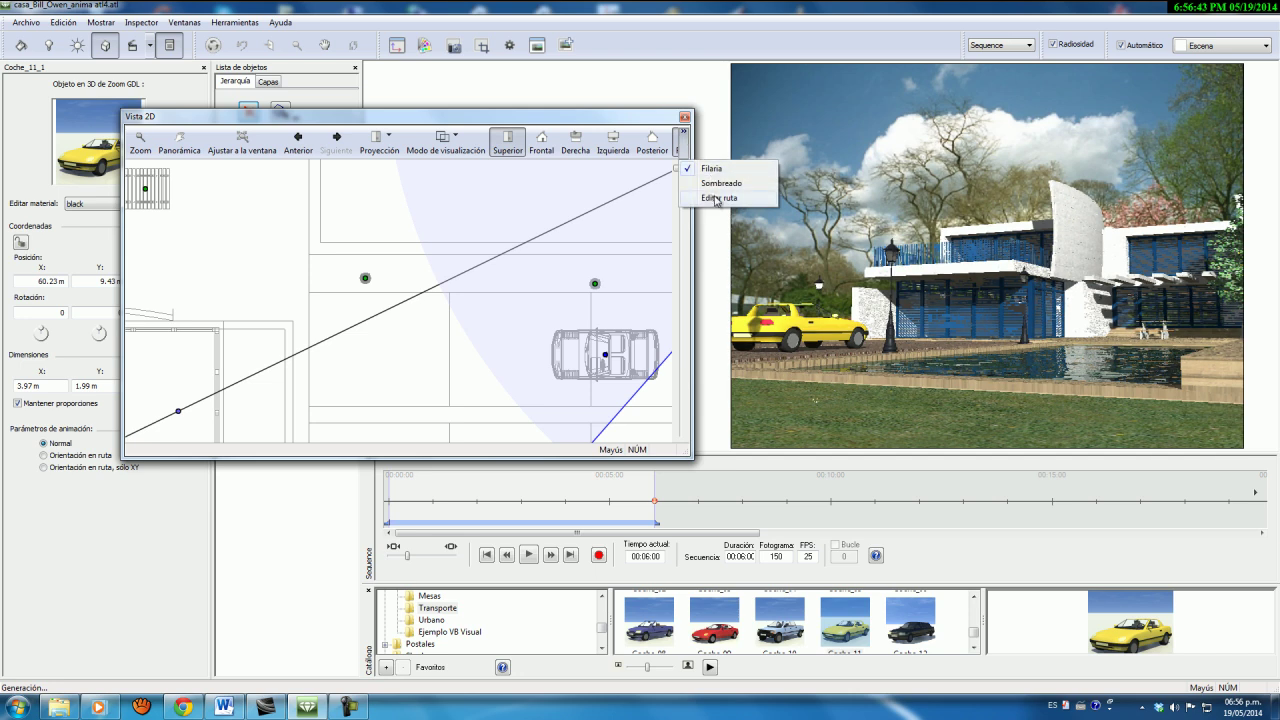
{"action": "left_click", "coordinate": [718, 200]}
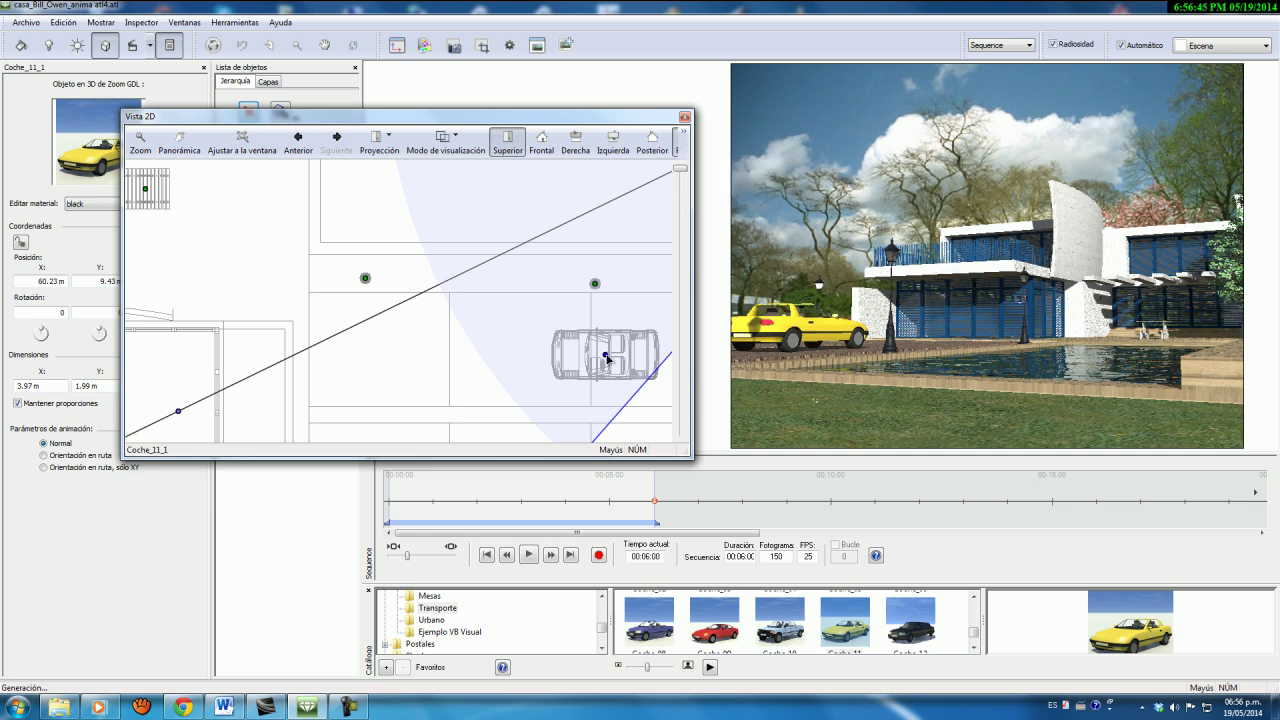
Step: Drive the yellow car straight left toward the house, preview it, and extend the sequence to 00:11:00
{"action": "left_click_drag", "start_coordinate": [603, 358], "coordinate": [382, 354]}
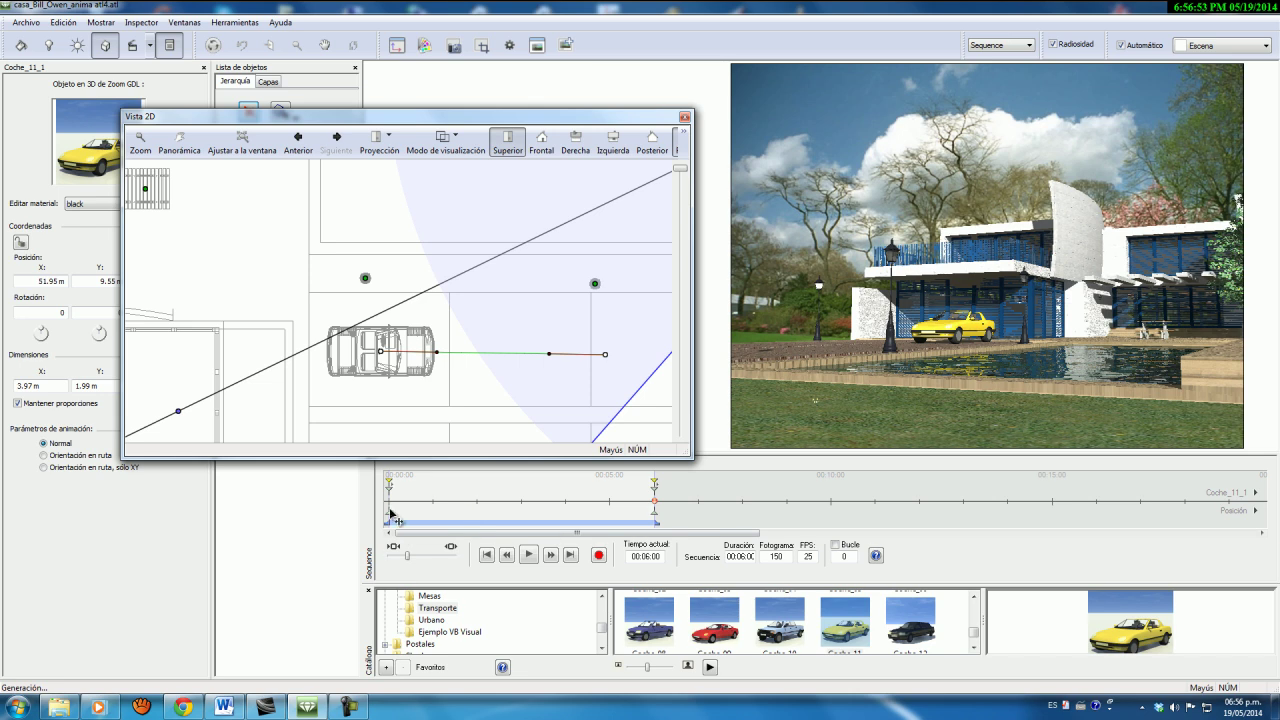
{"action": "left_click", "coordinate": [529, 555]}
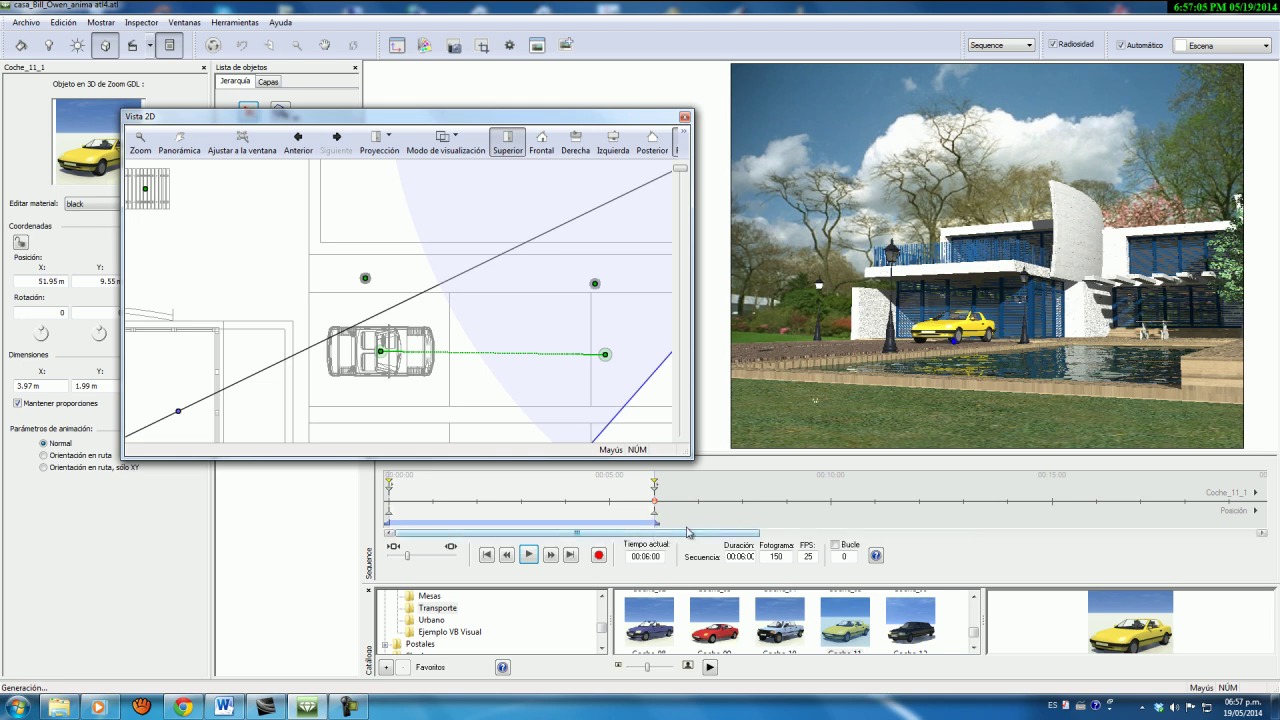
{"action": "left_click_drag", "start_coordinate": [661, 528], "coordinate": [828, 530]}
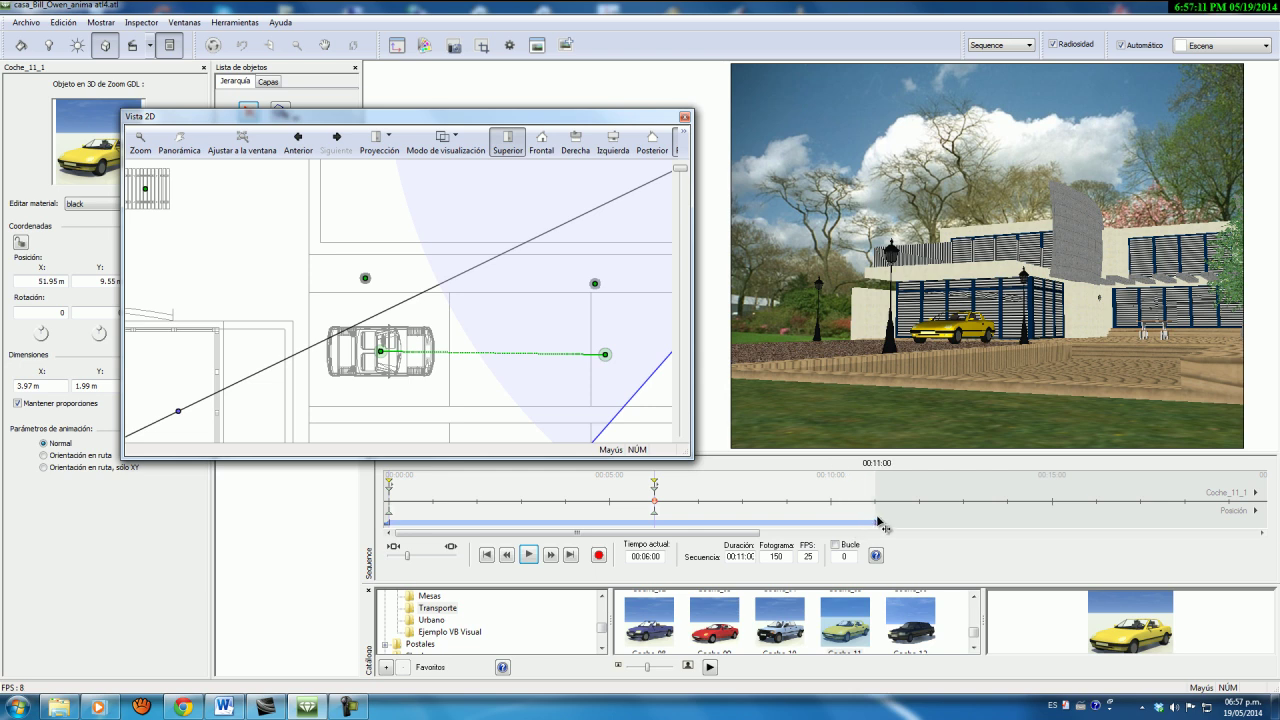
Step: Move the car's final keyframe from 00:06:00 to 00:11:00 and play back the slower drive
{"action": "left_click_drag", "start_coordinate": [879, 524], "coordinate": [876, 523]}
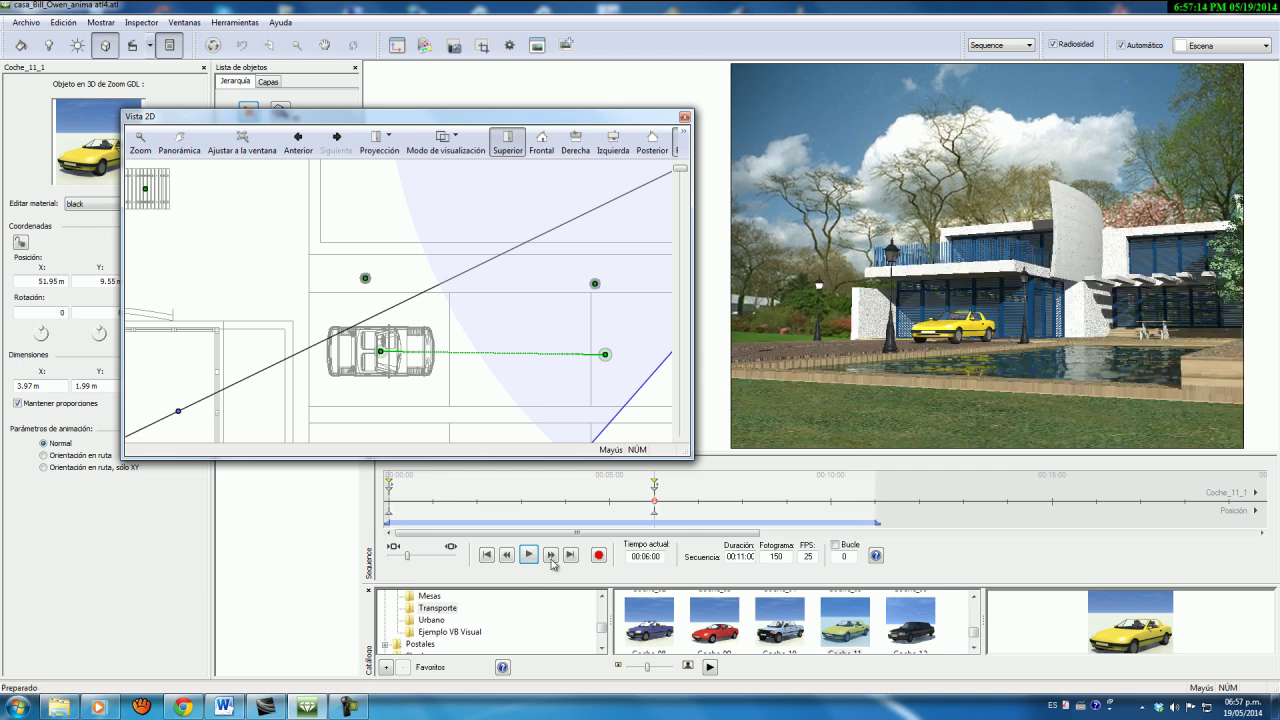
{"action": "mouse_move", "coordinate": [391, 496]}
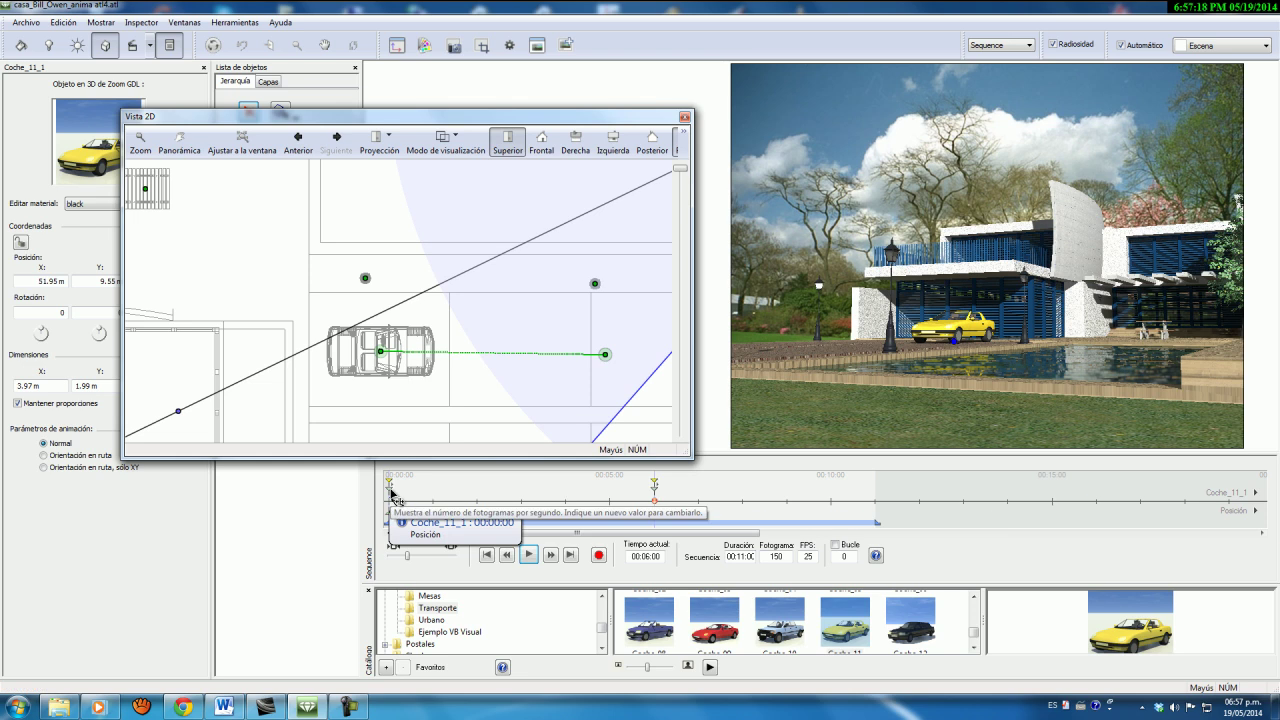
{"action": "mouse_move", "coordinate": [657, 496]}
{"action": "left_click_drag", "start_coordinate": [657, 497], "coordinate": [878, 503]}
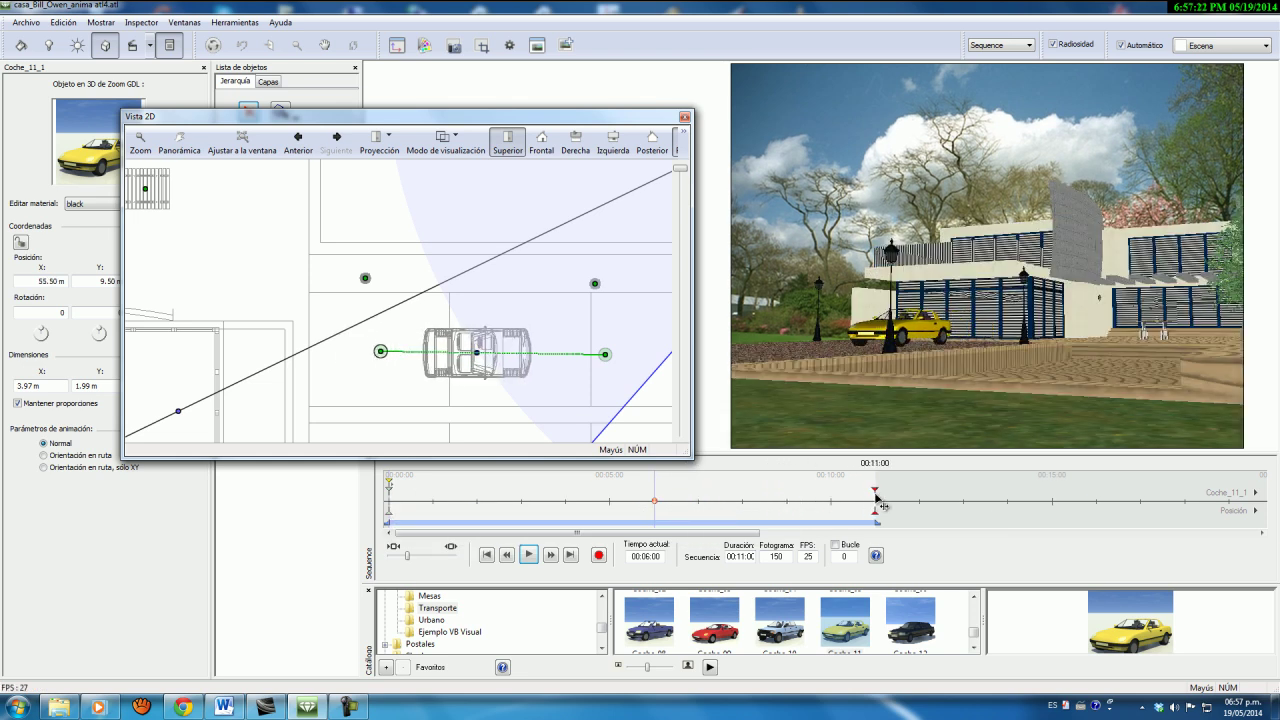
{"action": "left_click_drag", "start_coordinate": [391, 496], "coordinate": [657, 500]}
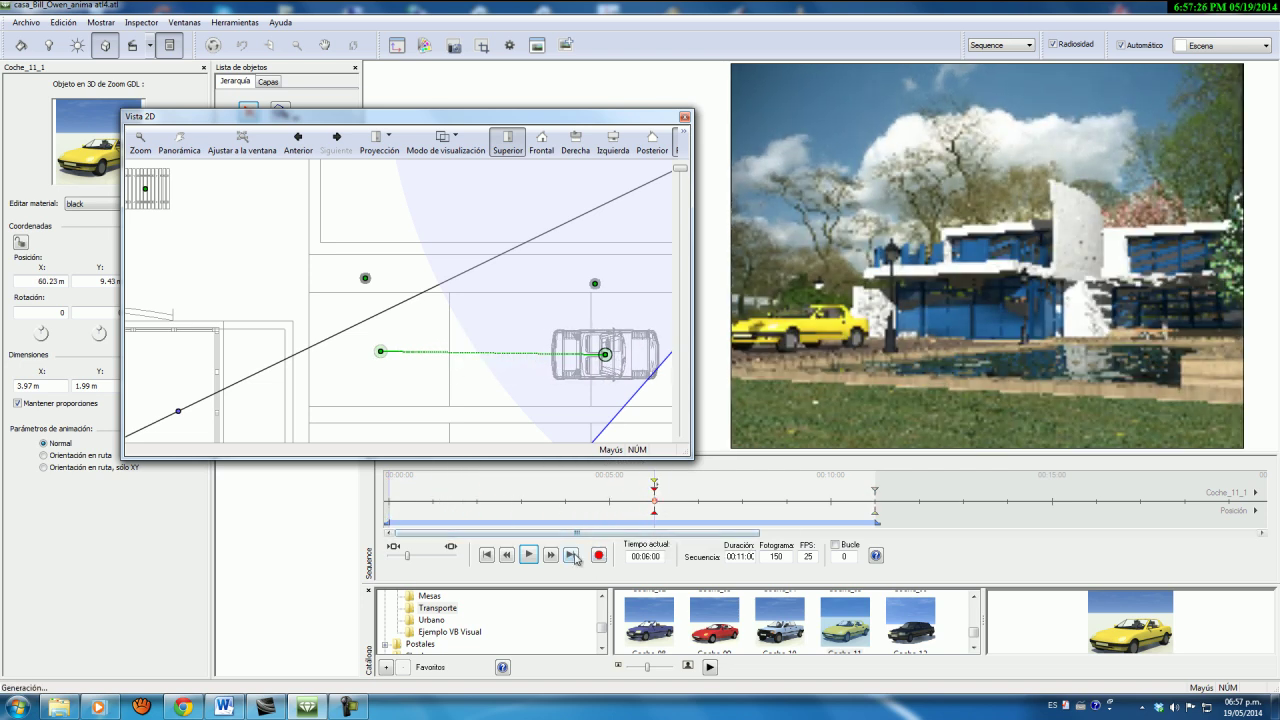
{"action": "left_click", "coordinate": [528, 555]}
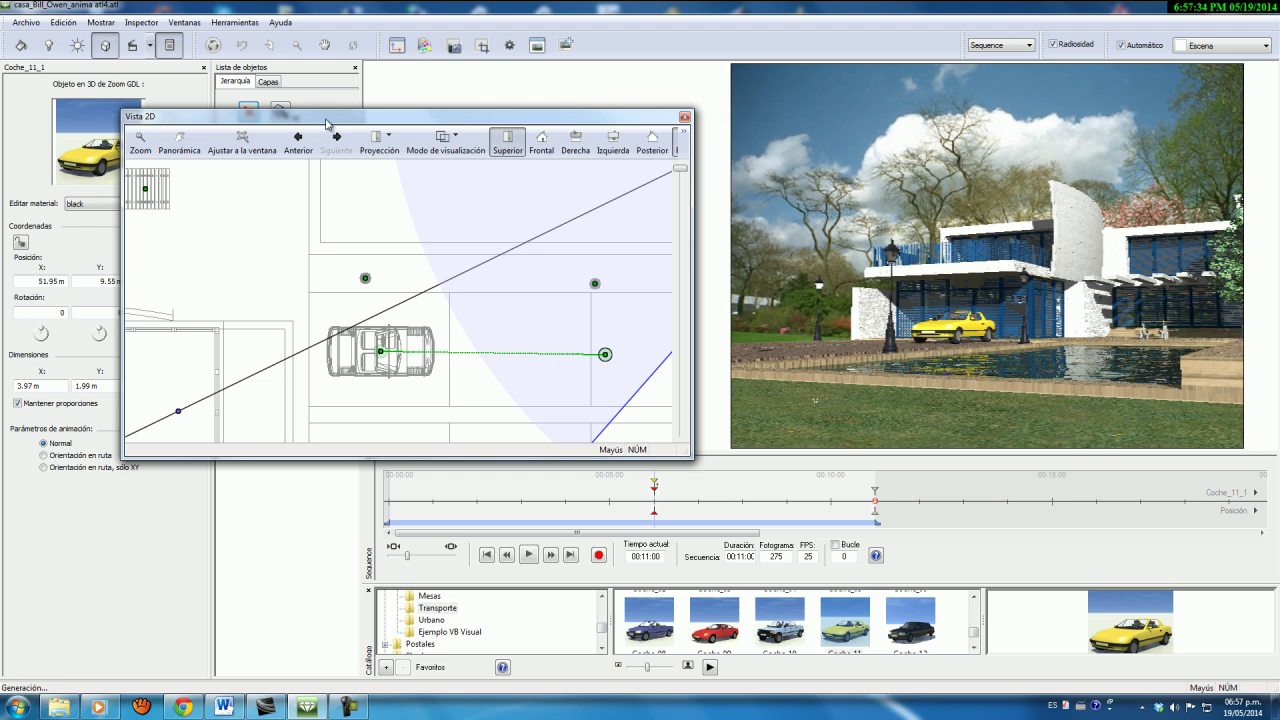
{"action": "left_click_drag", "start_coordinate": [327, 120], "coordinate": [392, 104]}
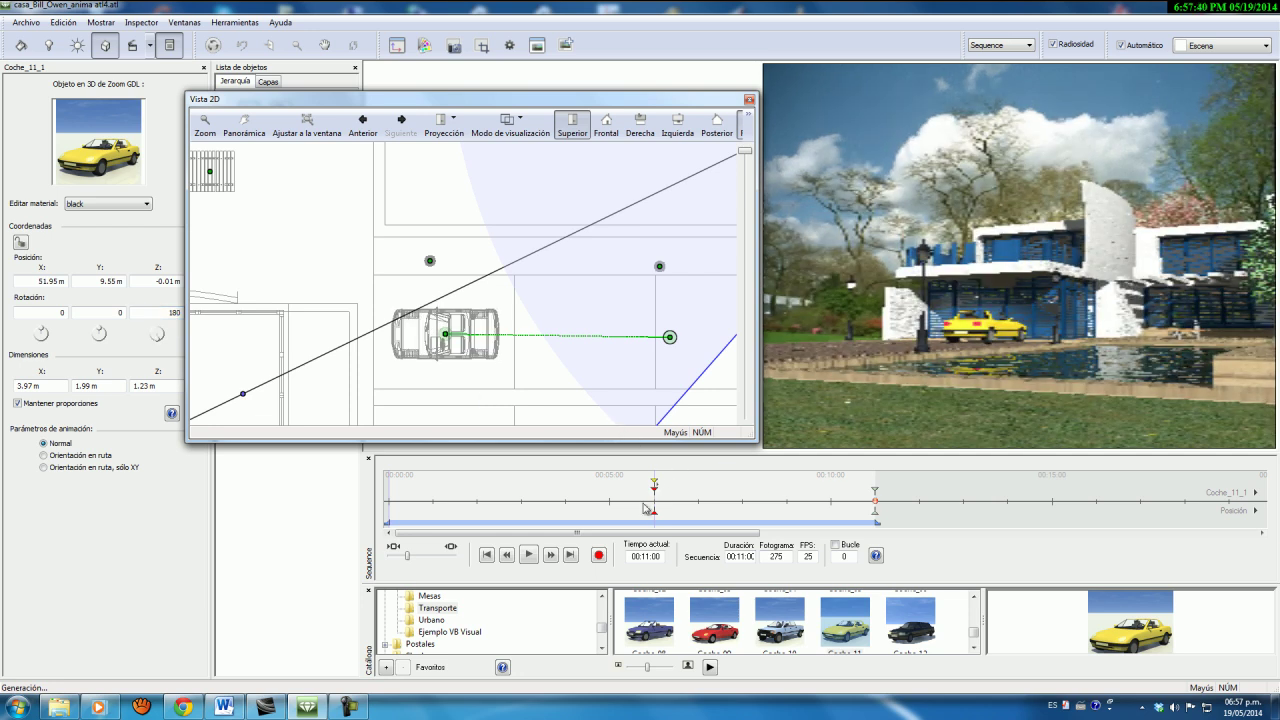
{"action": "left_click", "coordinate": [529, 557]}
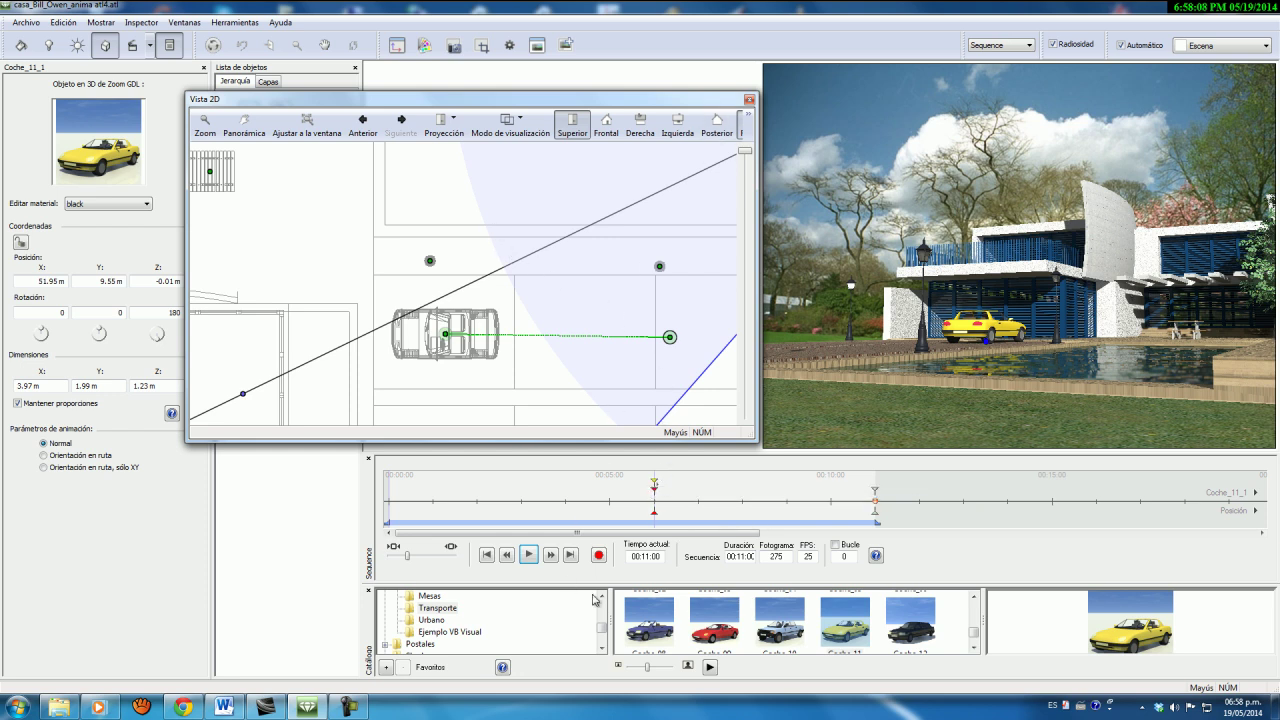
Step: Drag the CMan0016 character from Ejemplo de personajes animados into the scene and select him
{"action": "left_click_drag", "start_coordinate": [604, 622], "coordinate": [608, 612]}
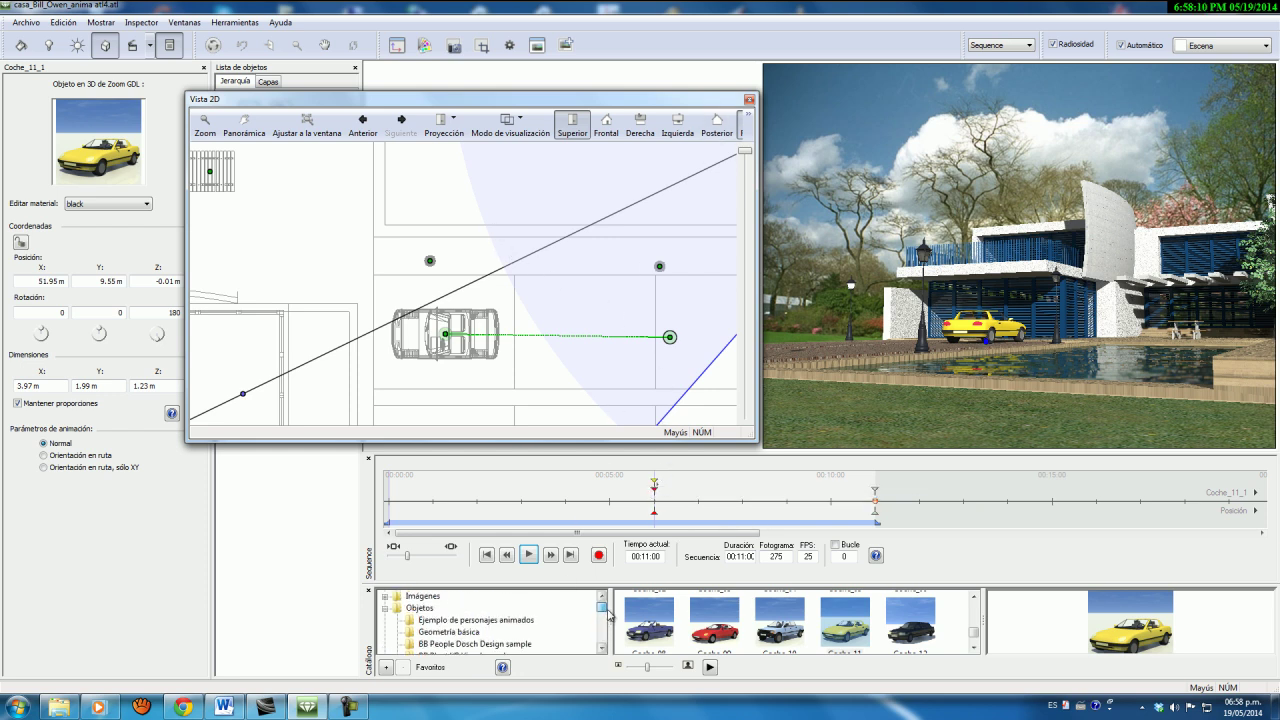
{"action": "left_click", "coordinate": [476, 620]}
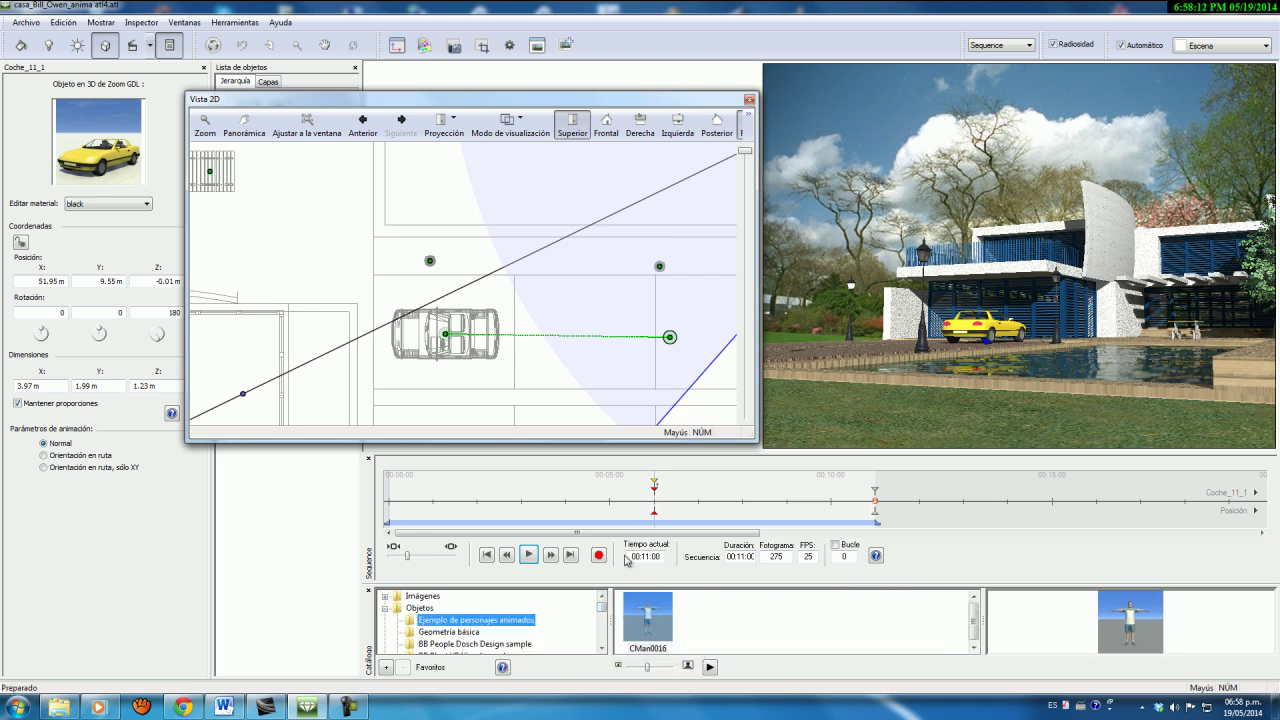
{"action": "left_click_drag", "start_coordinate": [666, 620], "coordinate": [1135, 348]}
{"action": "left_click", "coordinate": [246, 232]}
Step: Turn on Editar ruta and draw the man a short walking path beside the car
{"action": "left_click", "coordinate": [741, 134]}
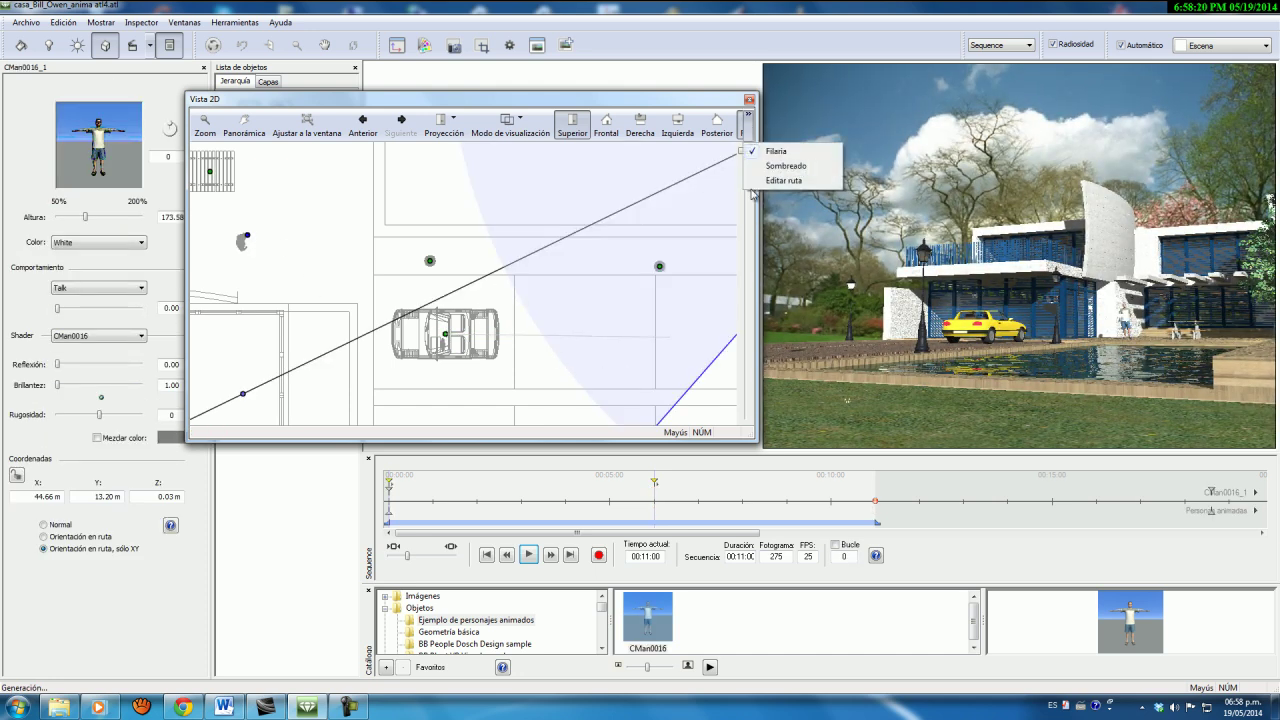
{"action": "left_click", "coordinate": [775, 181]}
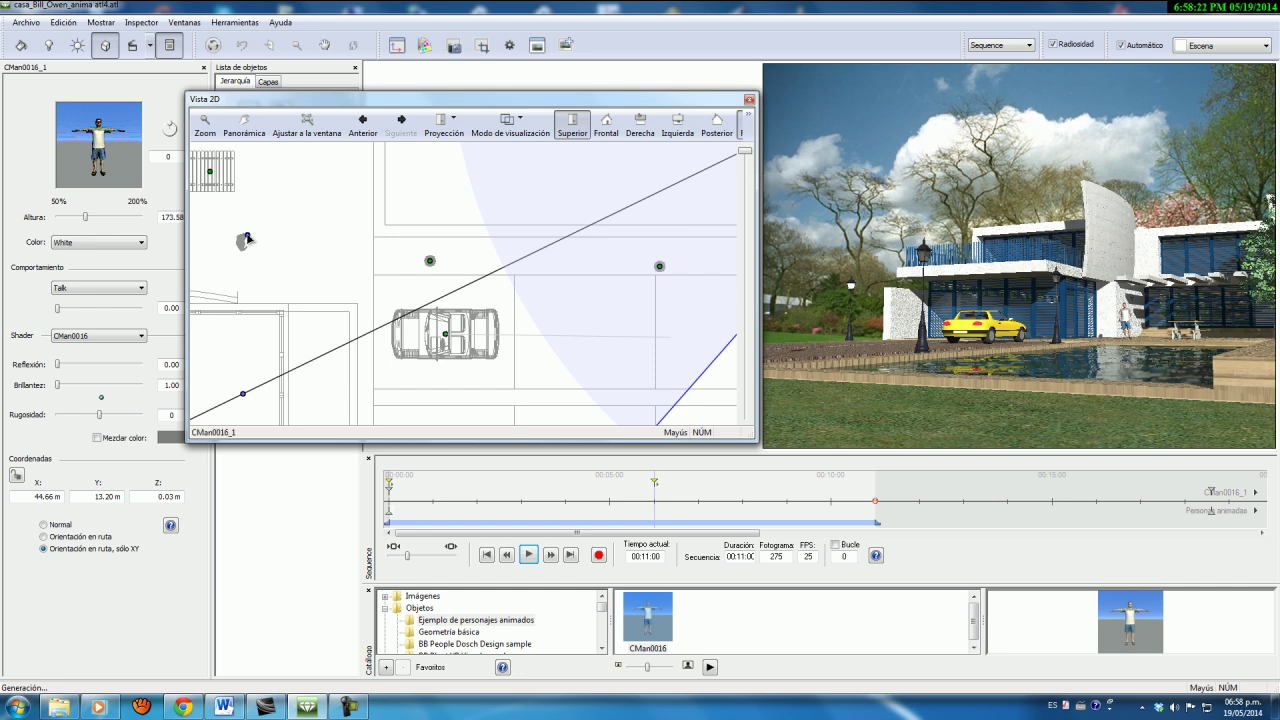
{"action": "left_click_drag", "start_coordinate": [266, 242], "coordinate": [283, 261]}
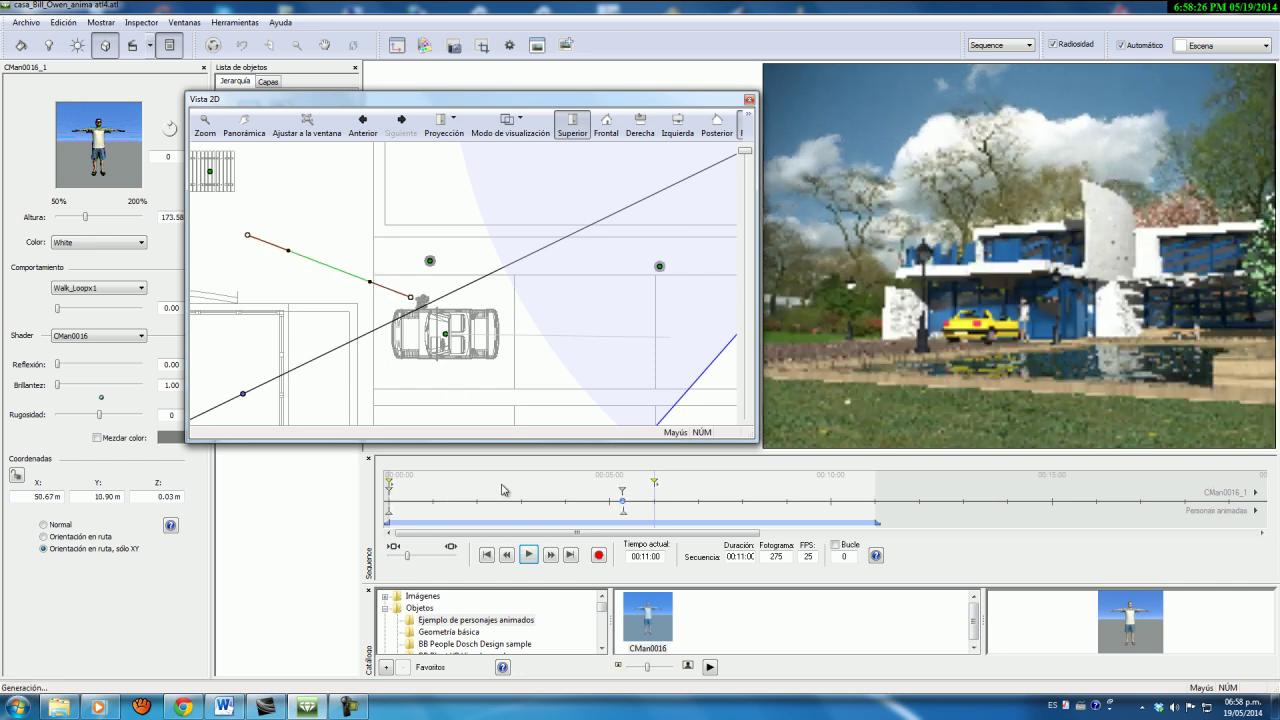
{"action": "left_click", "coordinate": [529, 555]}
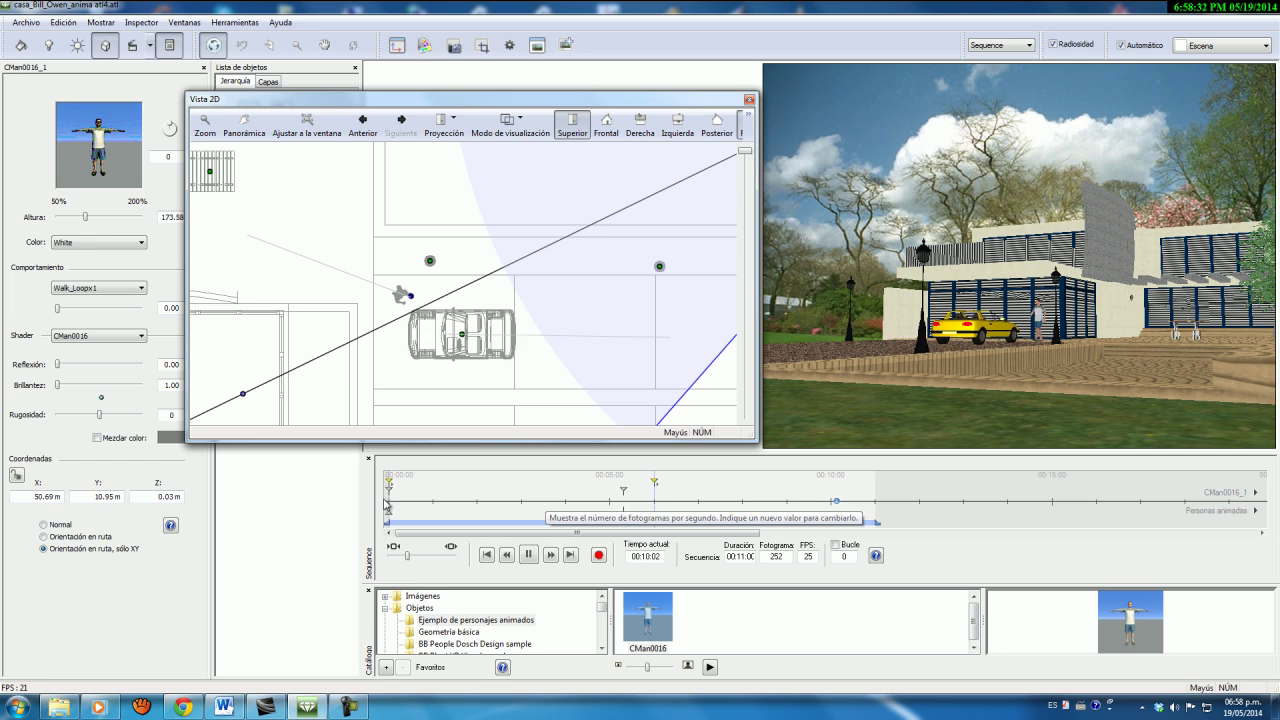
{"action": "key", "text": "space"}
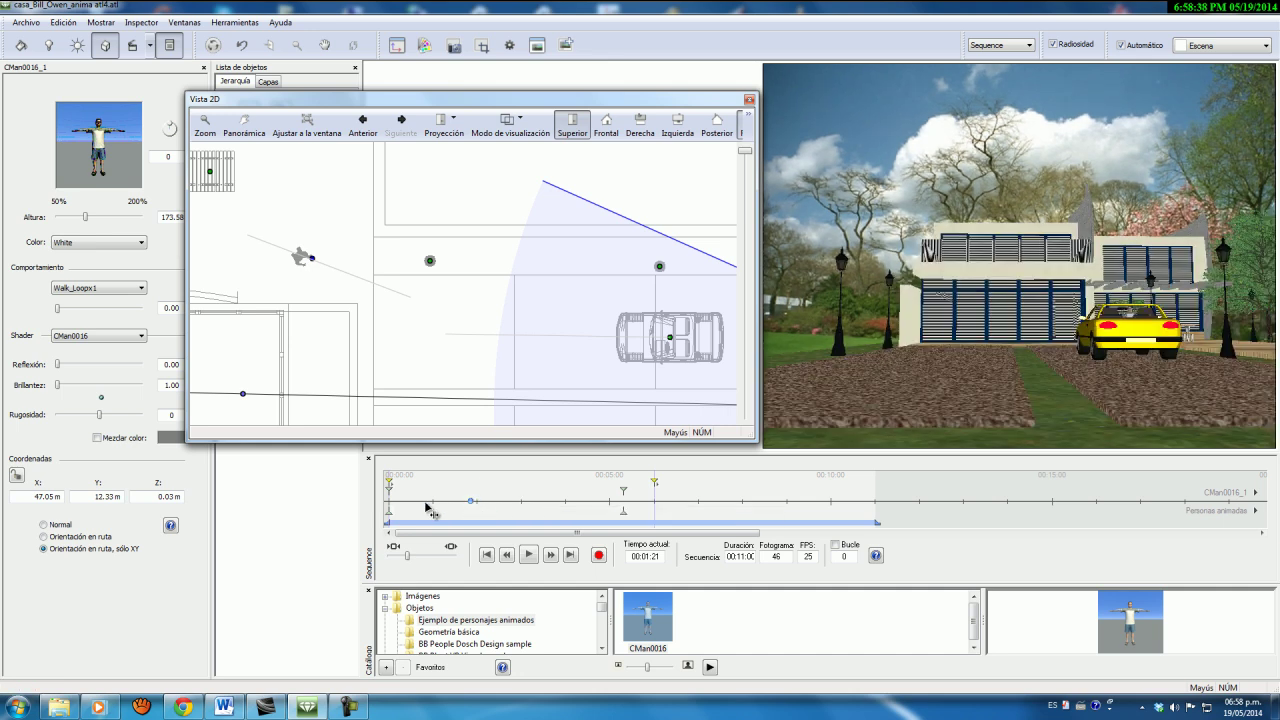
{"action": "left_click_drag", "start_coordinate": [446, 510], "coordinate": [392, 510]}
{"action": "left_click", "coordinate": [527, 556]}
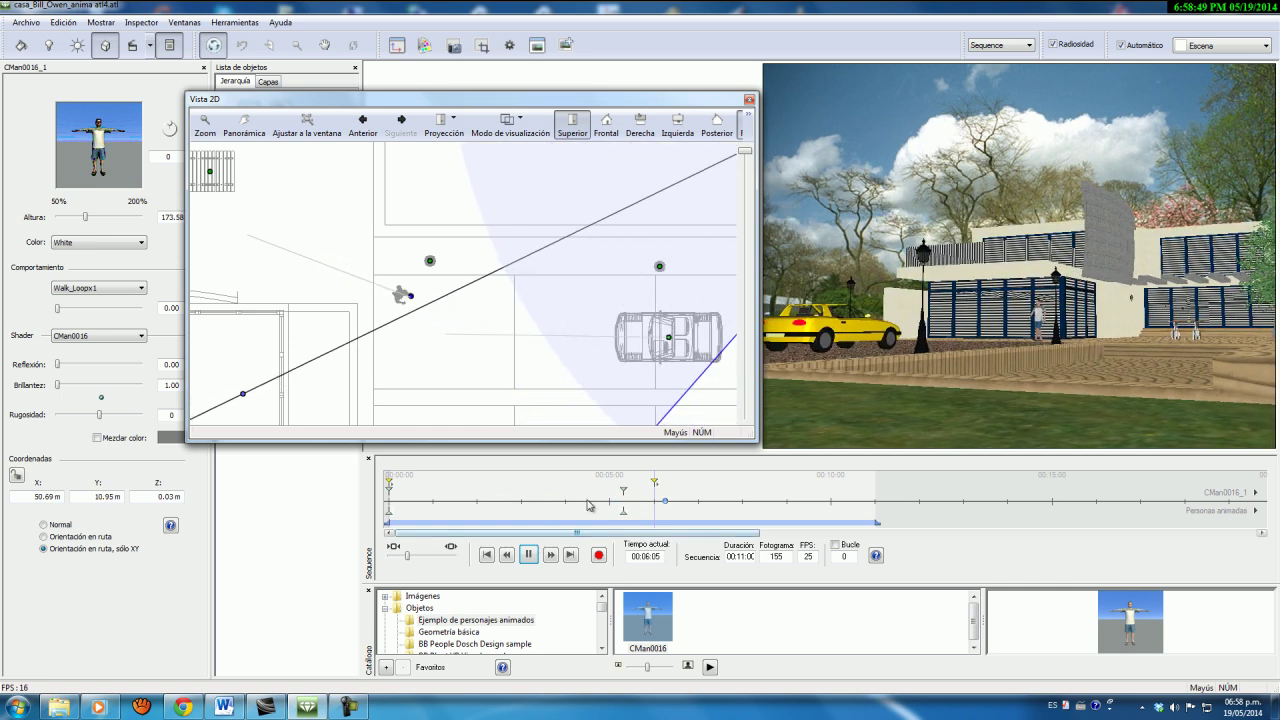
Step: Time the man's walk from 00:06:00 to 00:11:00, then rewind and play to check it
{"action": "left_click", "coordinate": [391, 490]}
{"action": "left_click_drag", "start_coordinate": [627, 512], "coordinate": [875, 508]}
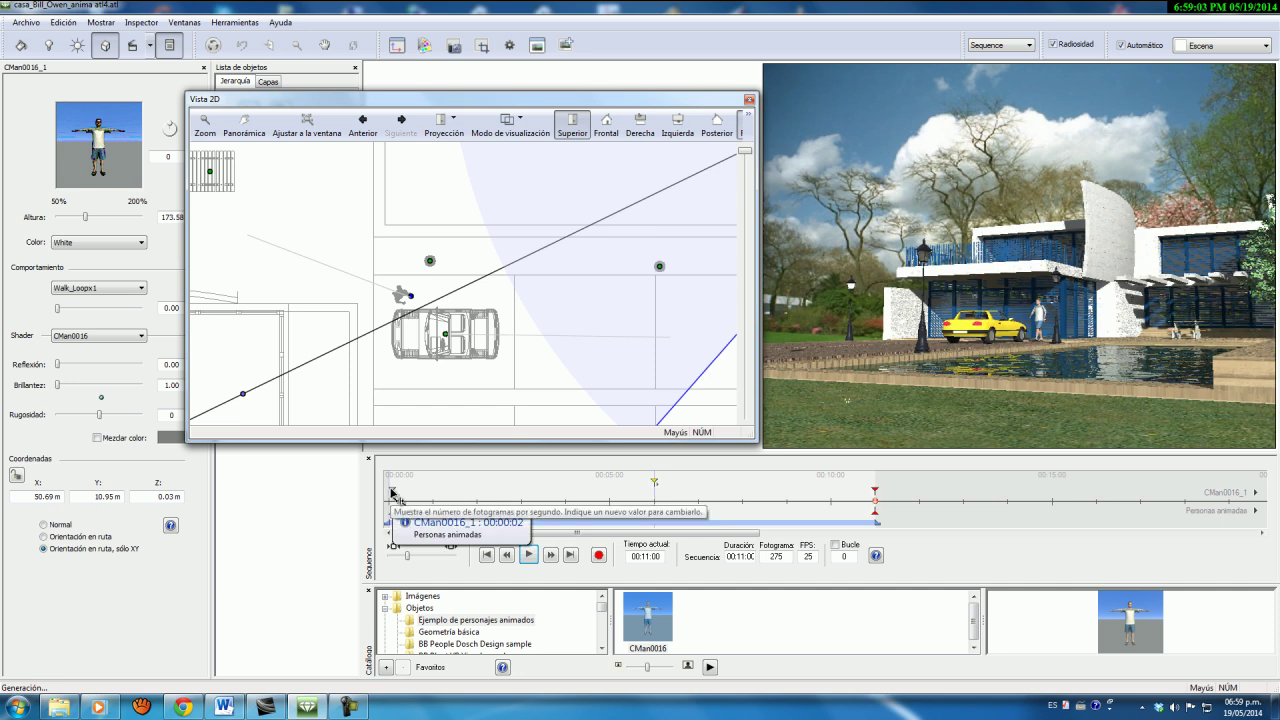
{"action": "left_click_drag", "start_coordinate": [393, 495], "coordinate": [658, 505]}
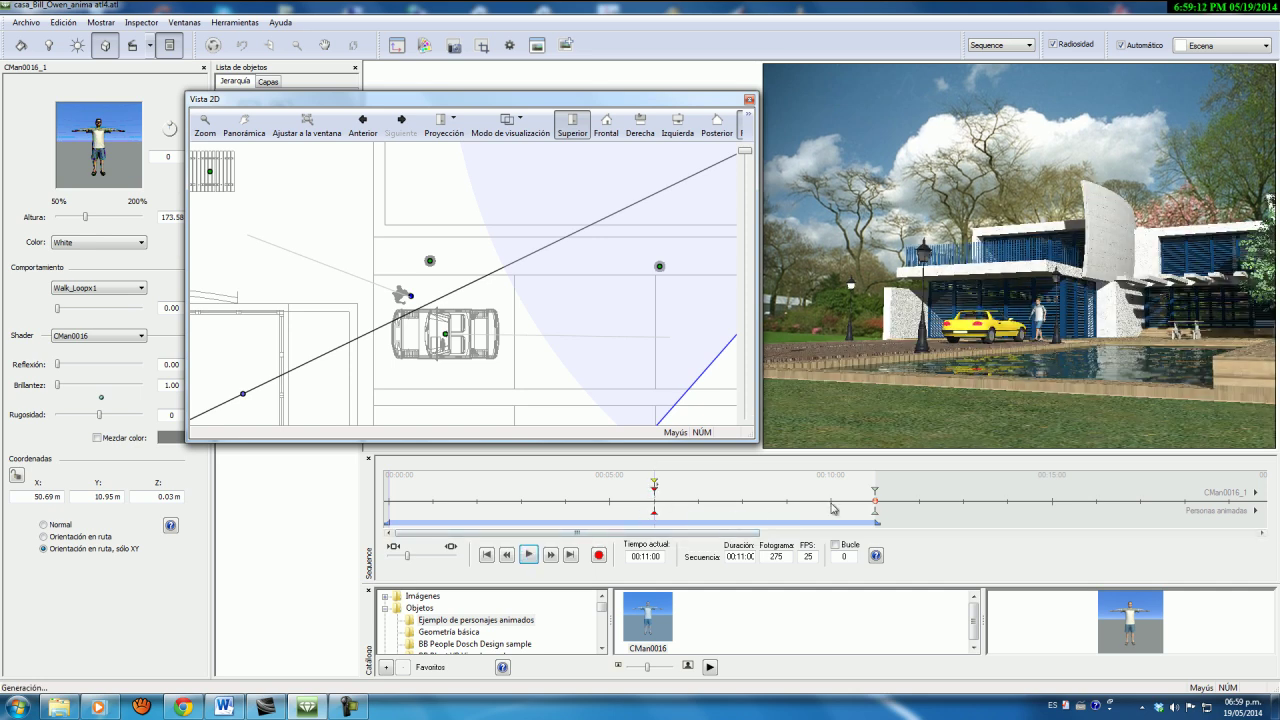
{"action": "left_click_drag", "start_coordinate": [877, 508], "coordinate": [392, 515]}
{"action": "left_click", "coordinate": [529, 555]}
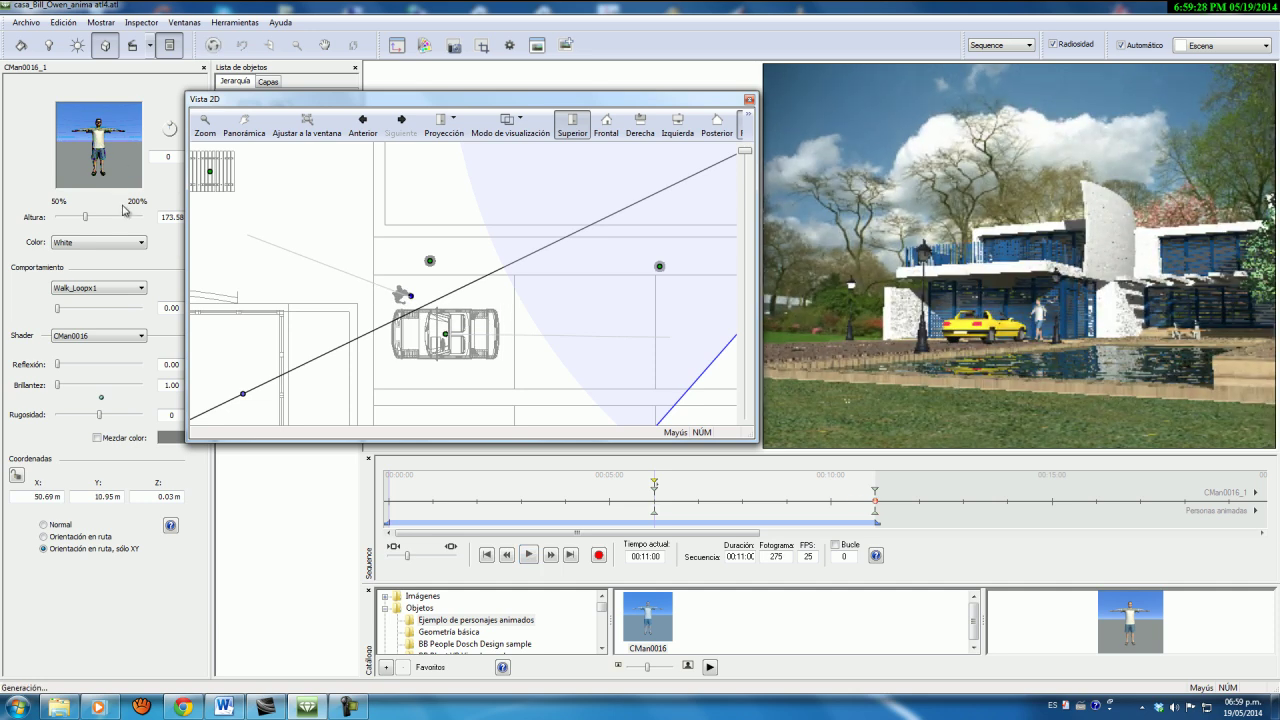
Step: Make the walking man Grey, play the animation, and close the 2D view
{"action": "left_click", "coordinate": [141, 243]}
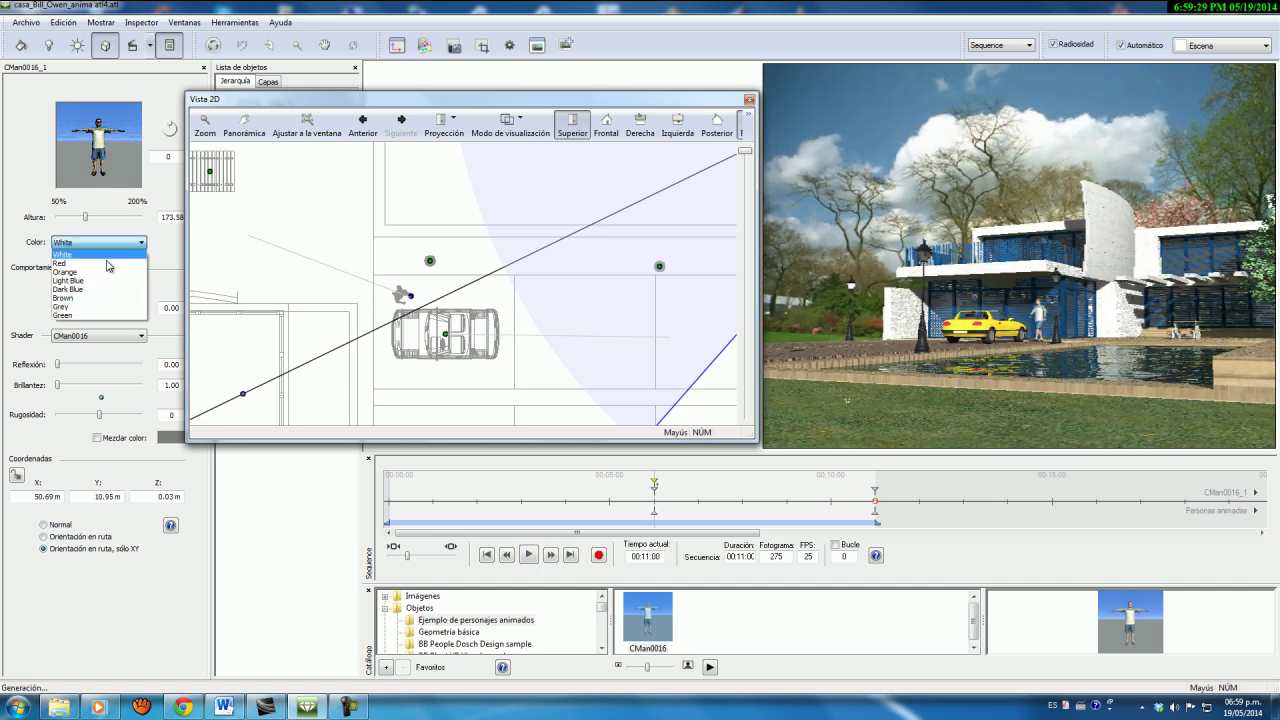
{"action": "left_click", "coordinate": [74, 308]}
{"action": "left_click", "coordinate": [528, 556]}
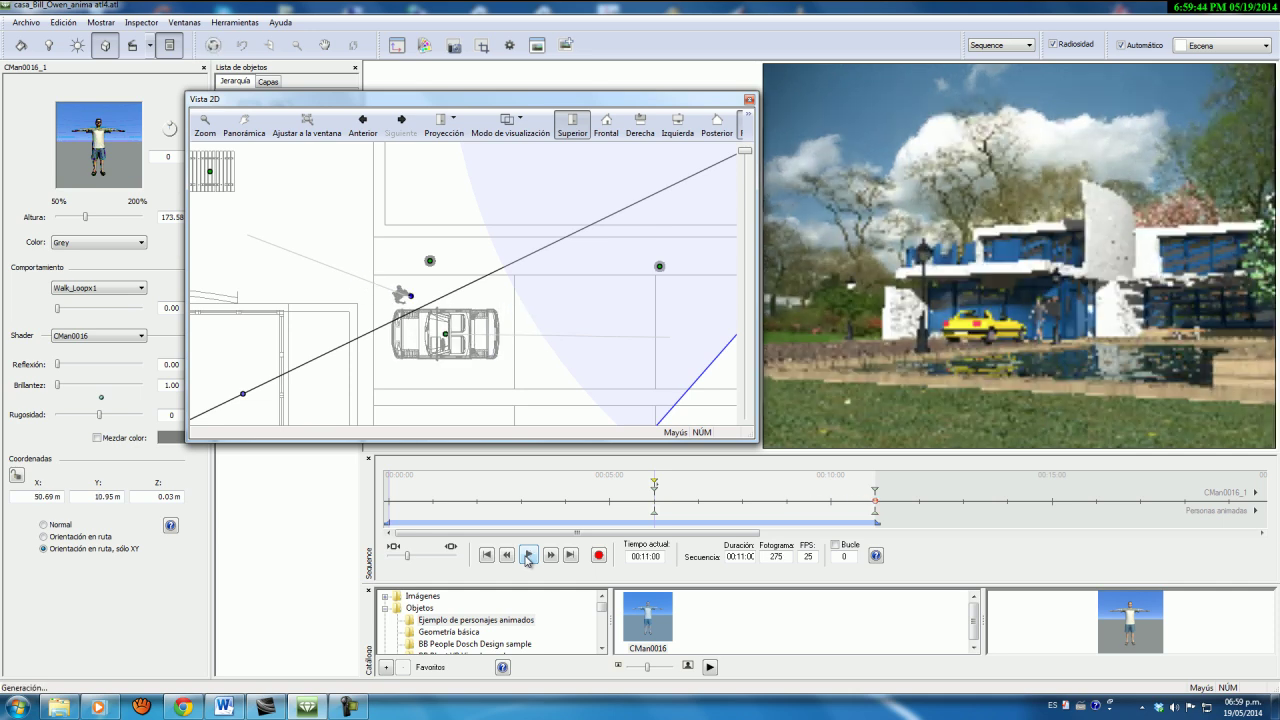
{"action": "left_click", "coordinate": [750, 101]}
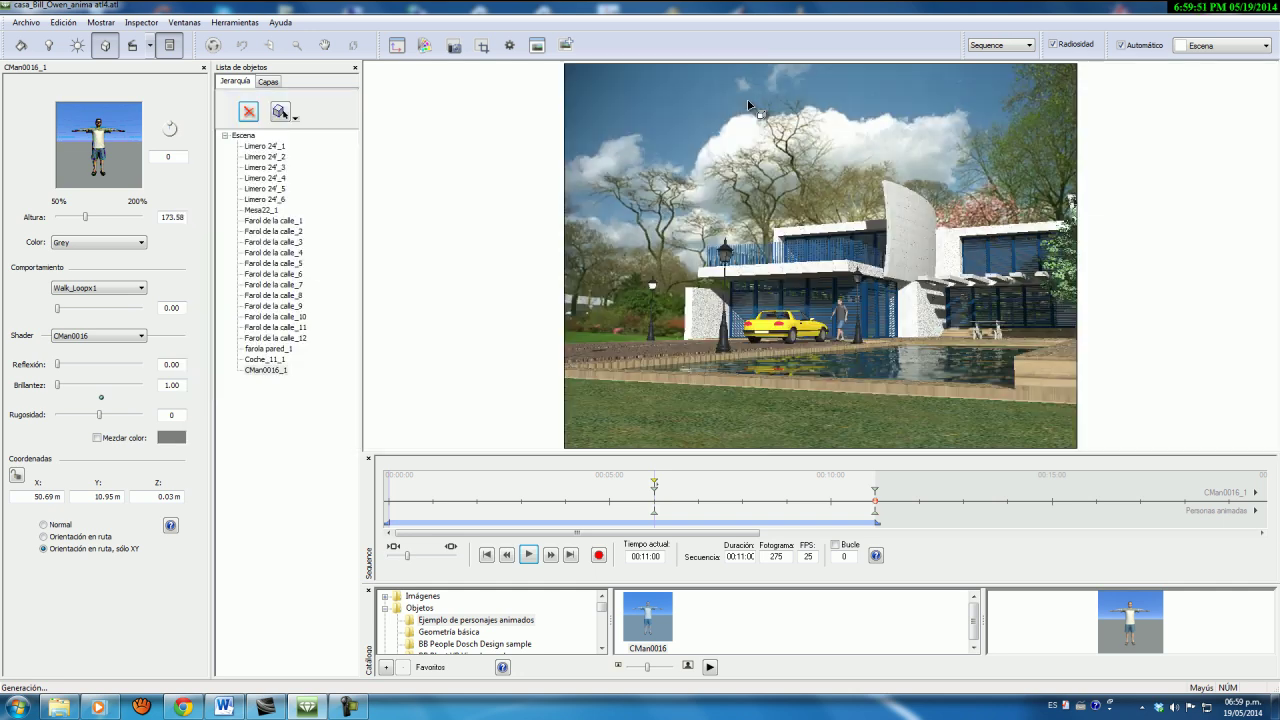
{"action": "left_click", "coordinate": [180, 24]}
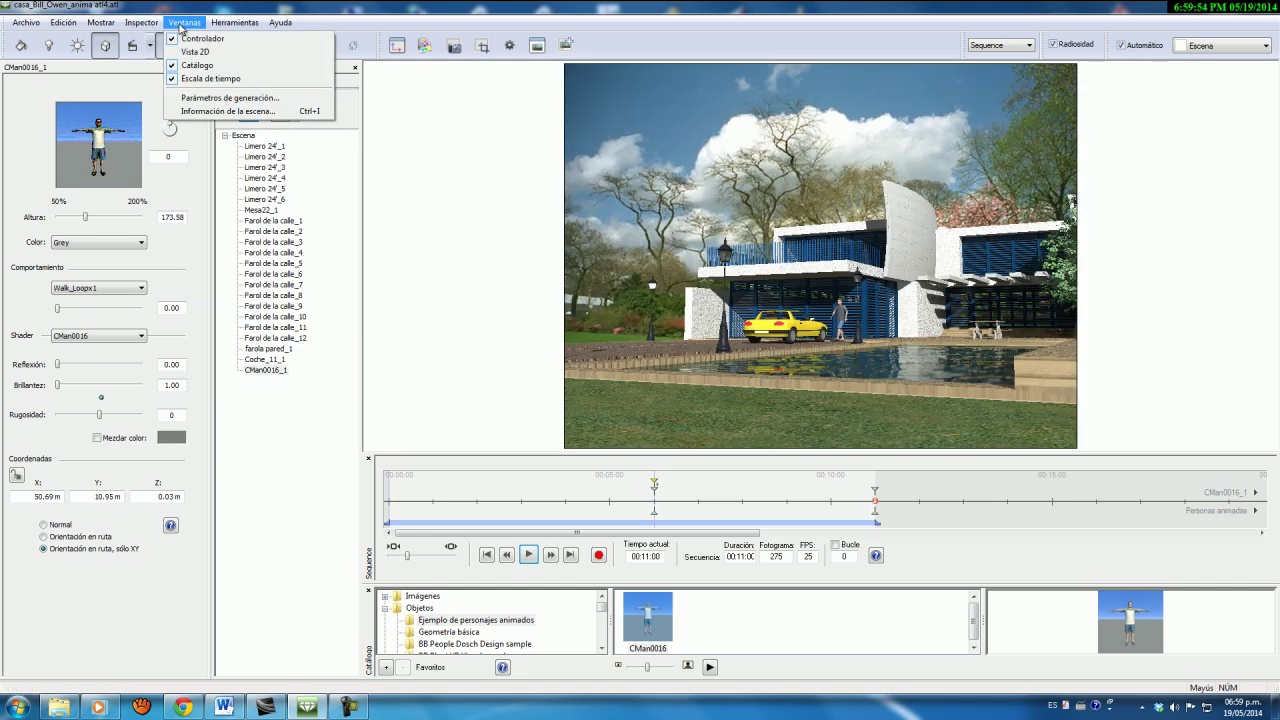
Step: Keep the animation output at NTSC 640x480, rendering all frames
{"action": "left_click", "coordinate": [238, 98]}
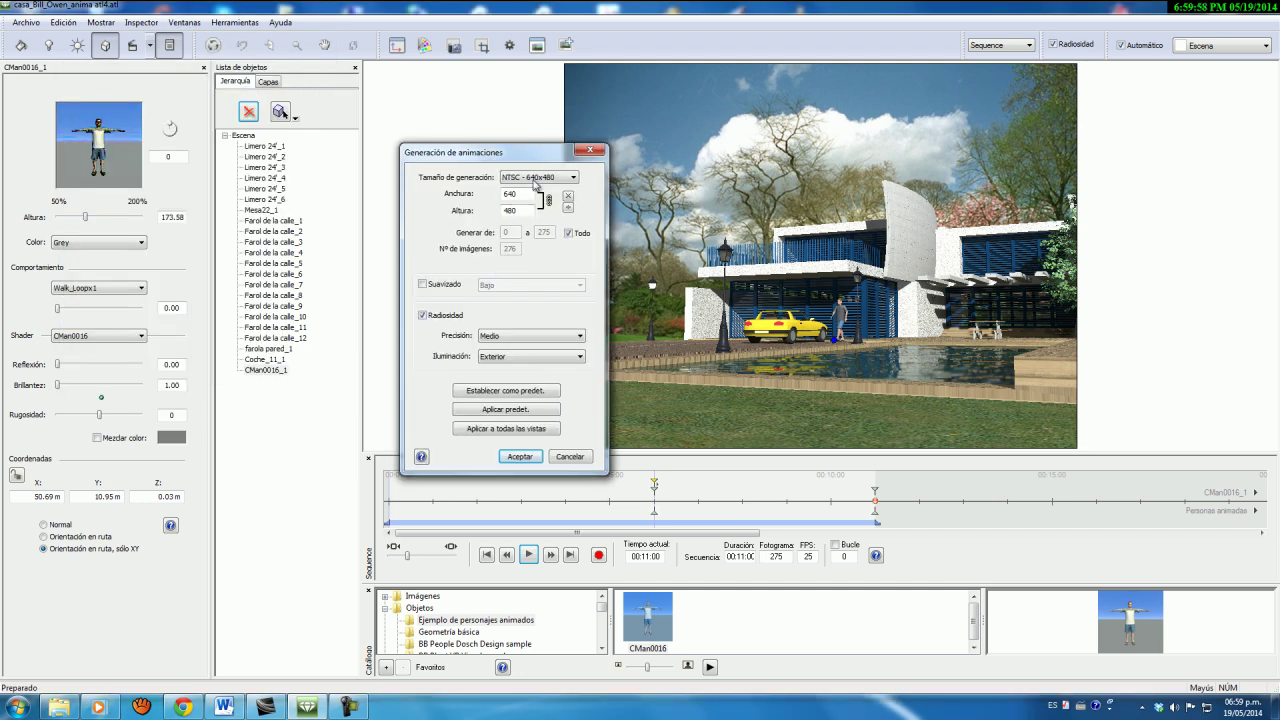
{"action": "left_click", "coordinate": [574, 178]}
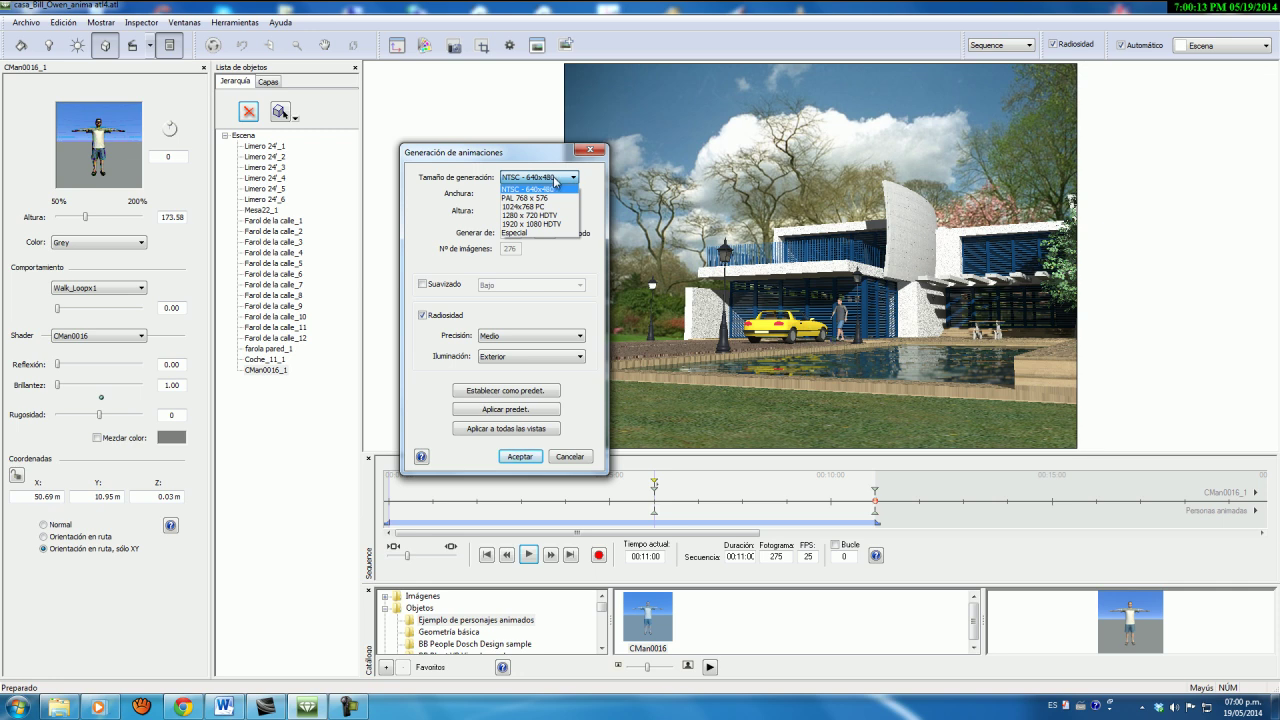
{"action": "left_click", "coordinate": [590, 203]}
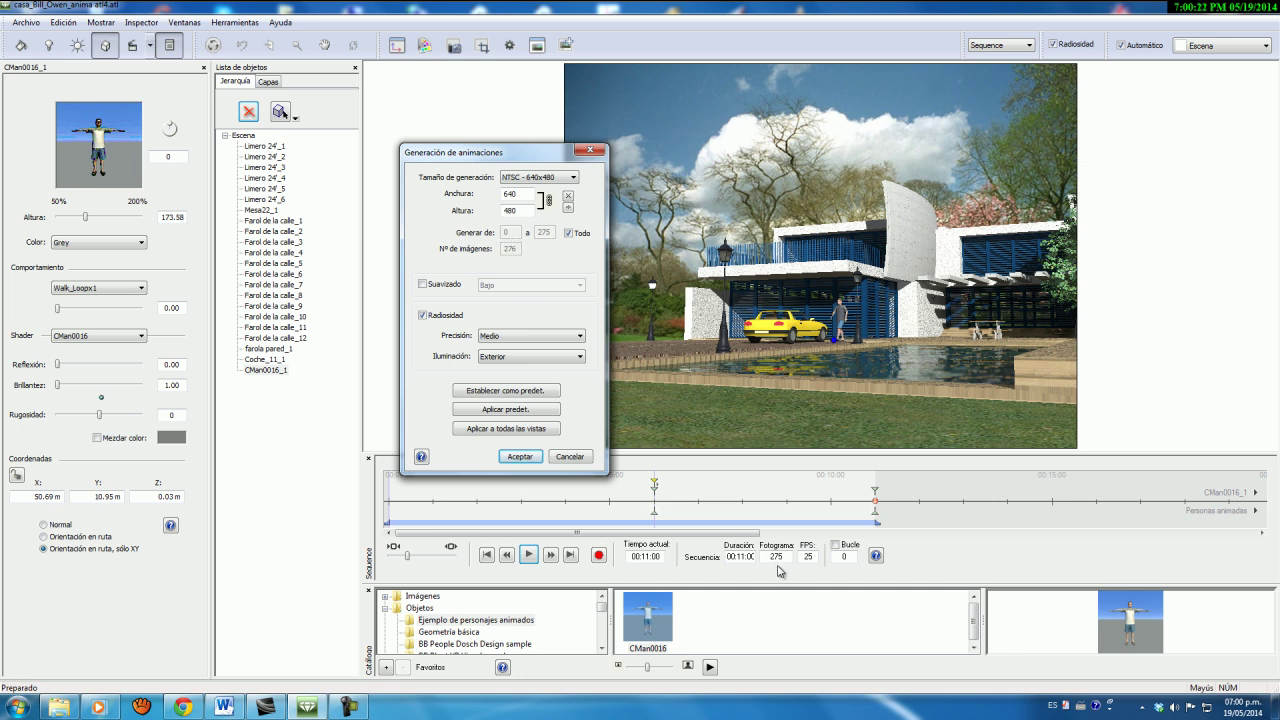
{"action": "left_click", "coordinate": [568, 234]}
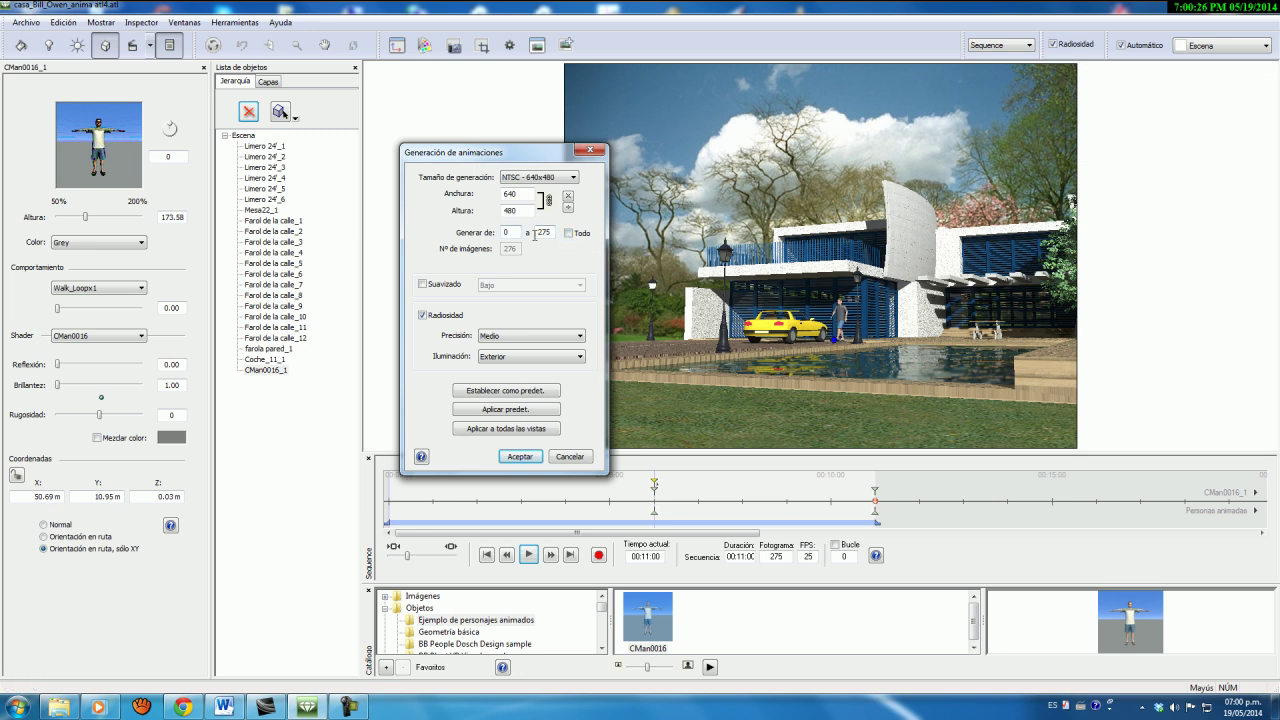
{"action": "left_click", "coordinate": [568, 233]}
Step: Leave smoothing off and radiosity precision at Medio, then accept the settings
{"action": "left_click", "coordinate": [431, 288]}
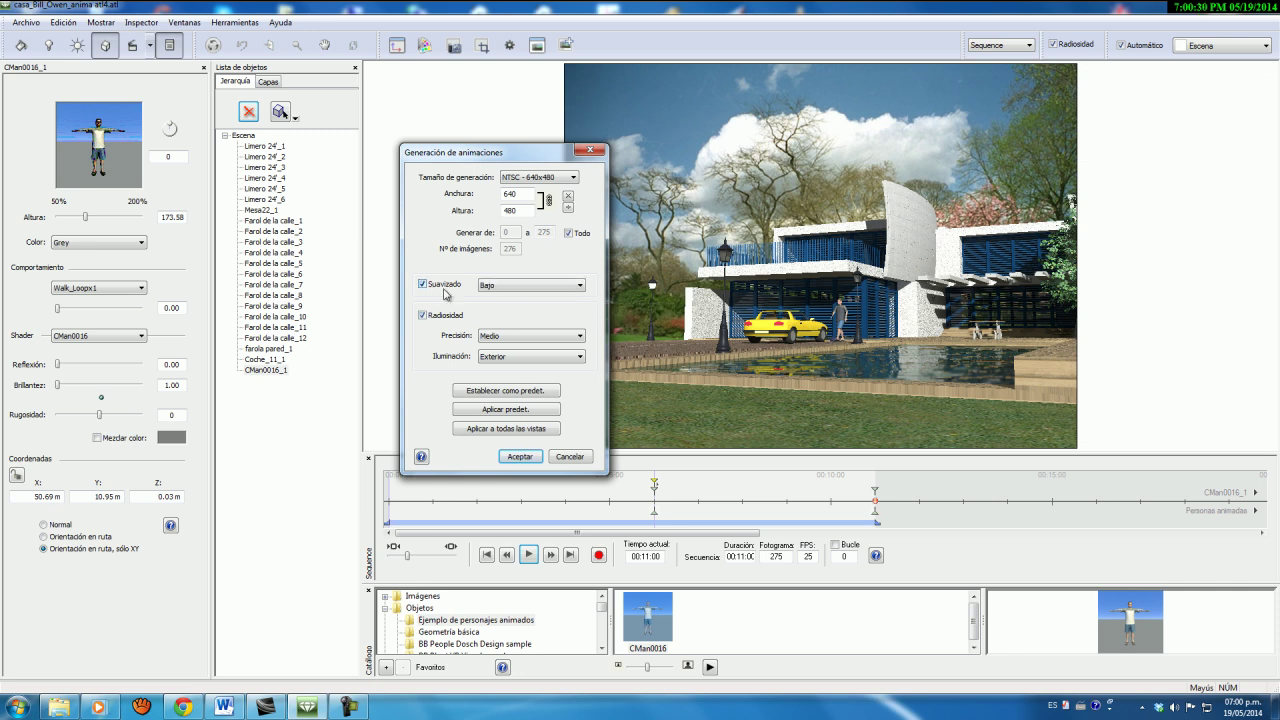
{"action": "left_click", "coordinate": [580, 286]}
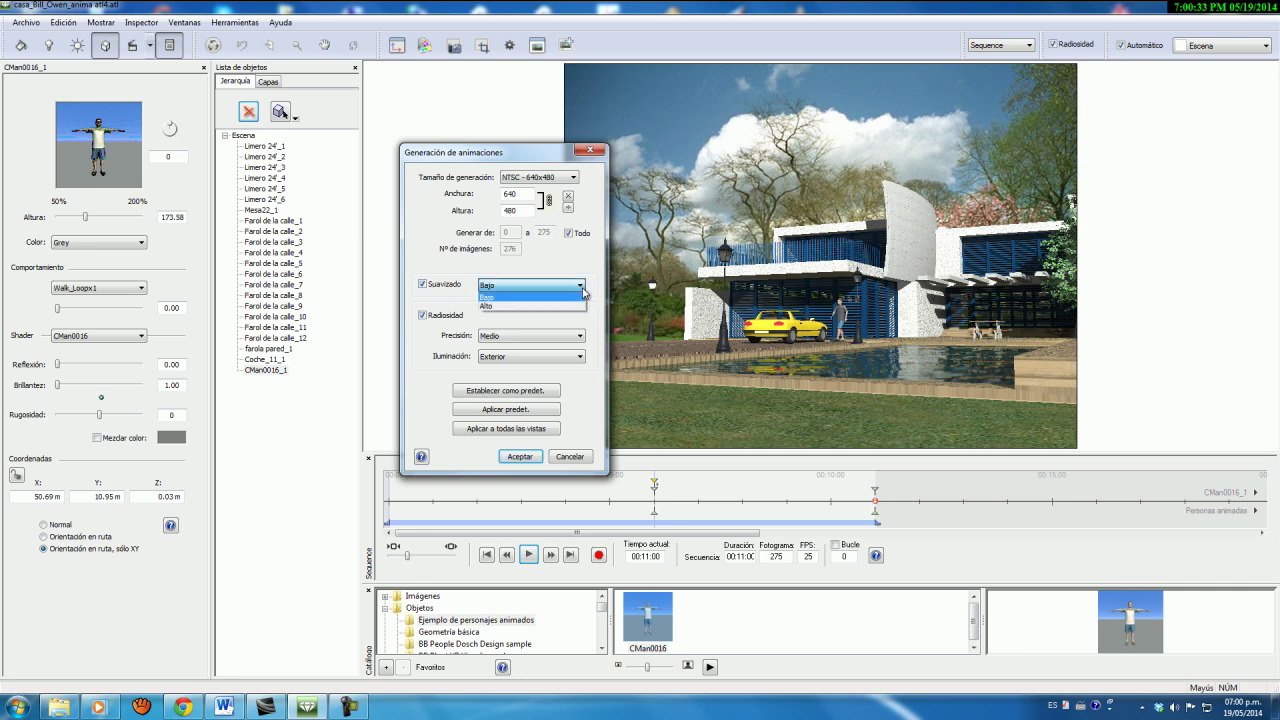
{"action": "left_click", "coordinate": [581, 287]}
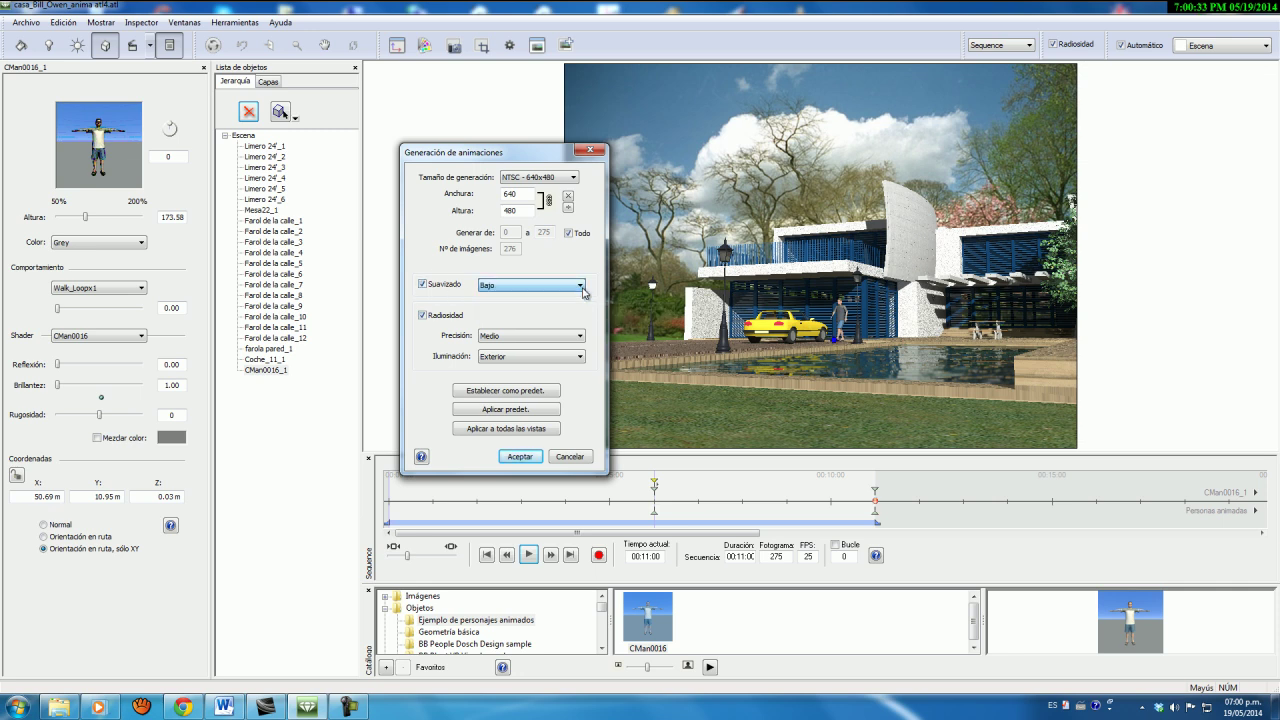
{"action": "left_click", "coordinate": [434, 290]}
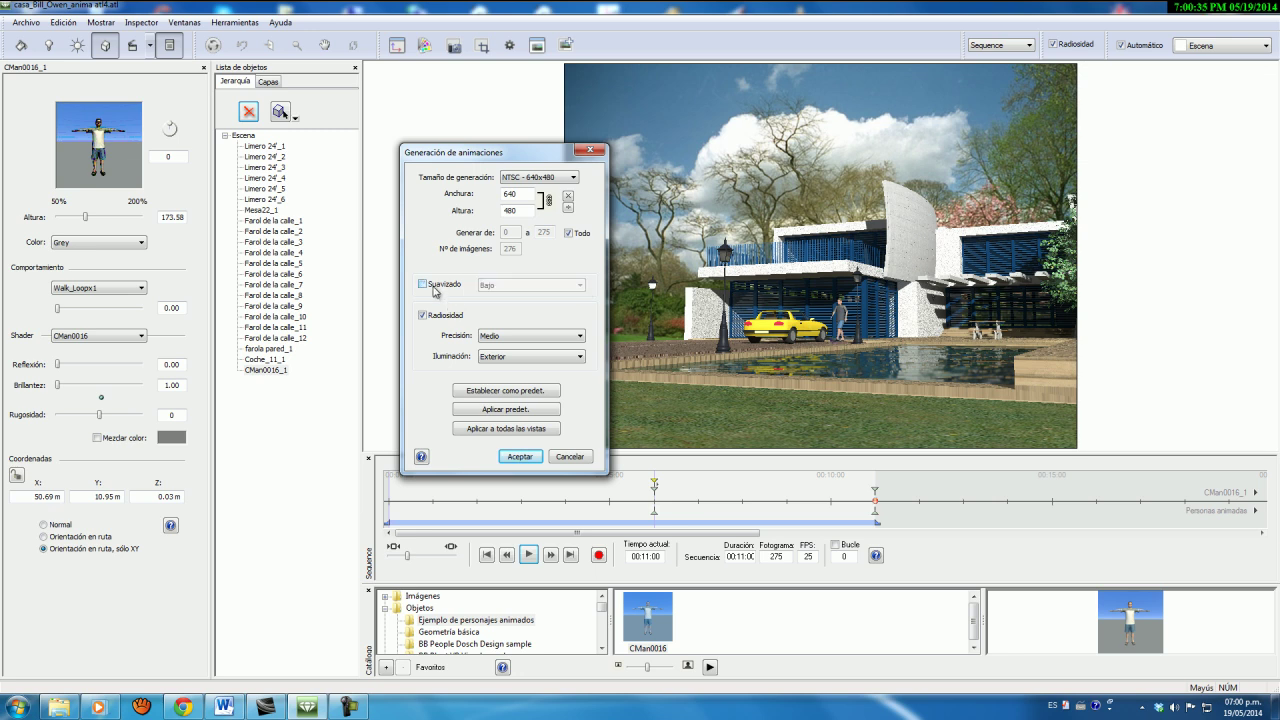
{"action": "left_click", "coordinate": [580, 337]}
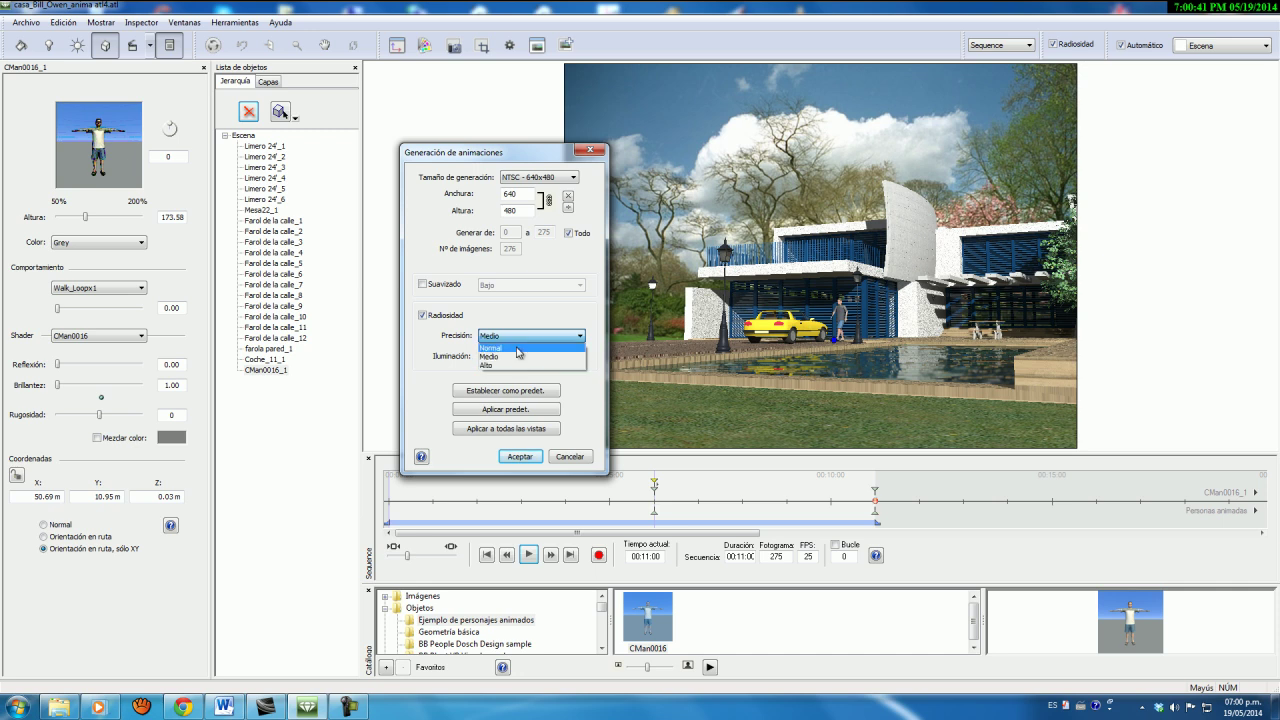
{"action": "left_click", "coordinate": [535, 318]}
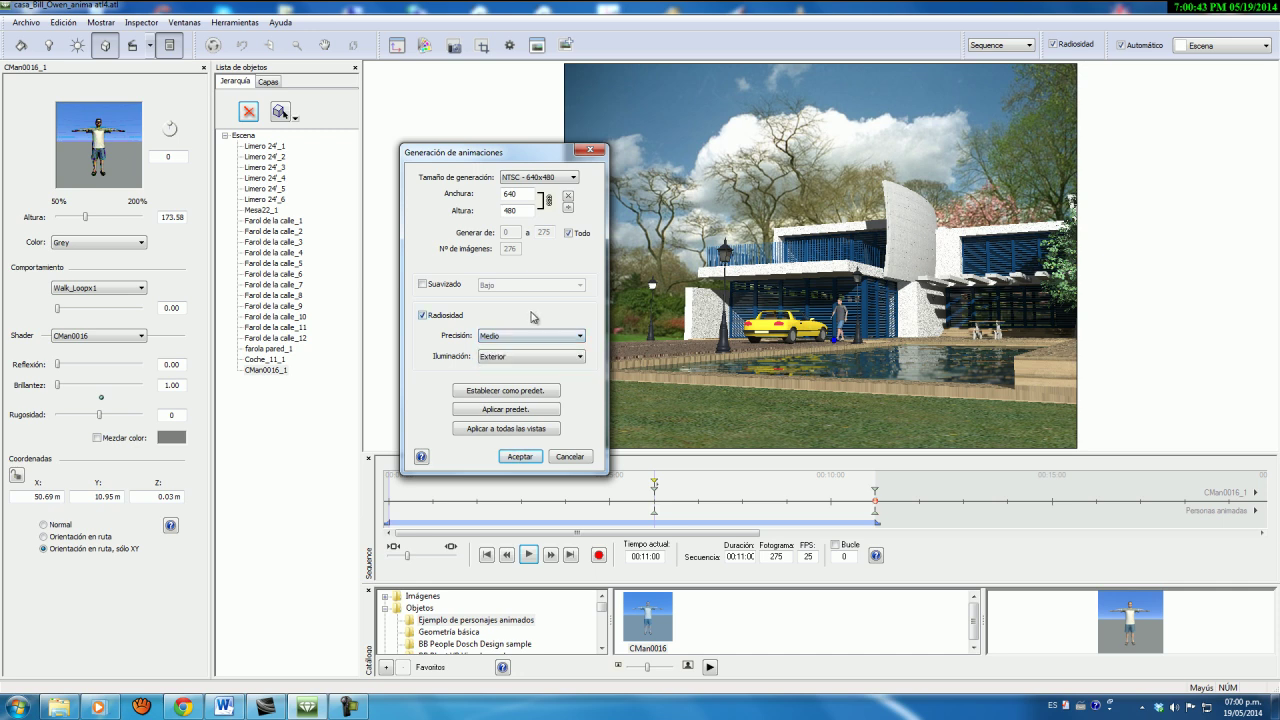
{"action": "left_click", "coordinate": [519, 457]}
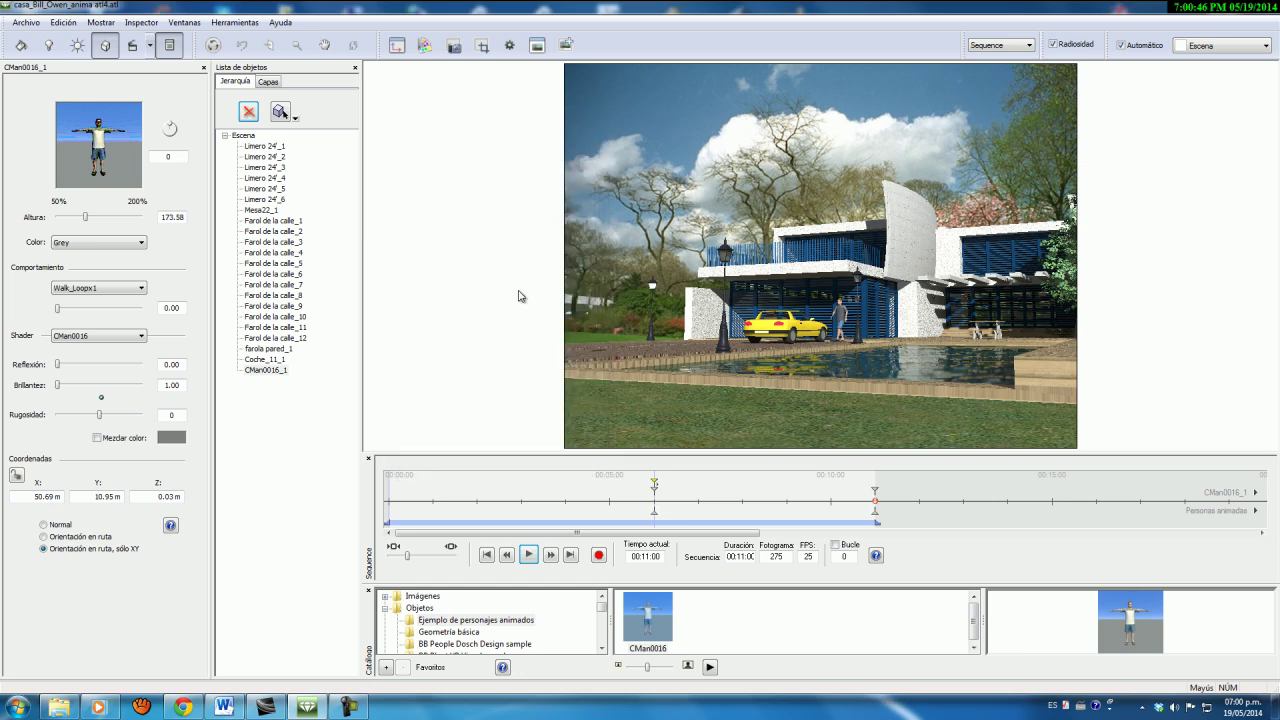
Step: Set the animation output to Quicktime Movie (*.mov) with H.264 compression
{"action": "left_click", "coordinate": [453, 55]}
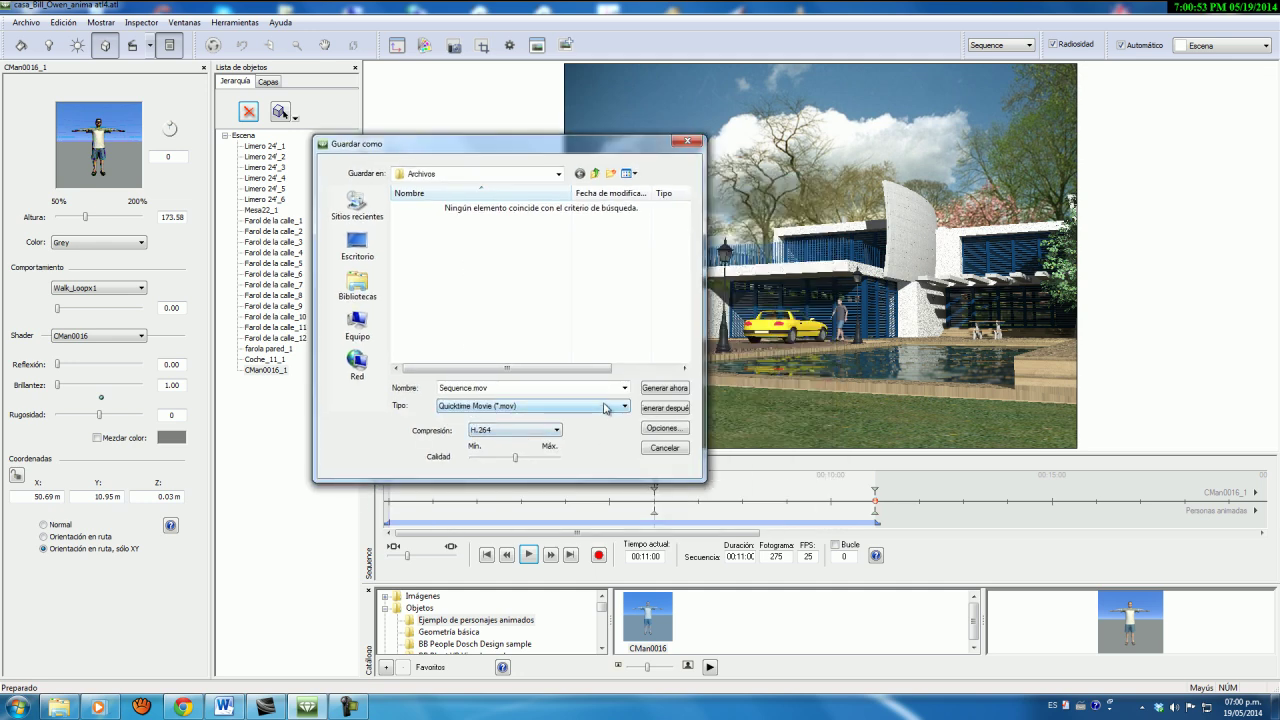
{"action": "left_click", "coordinate": [625, 407]}
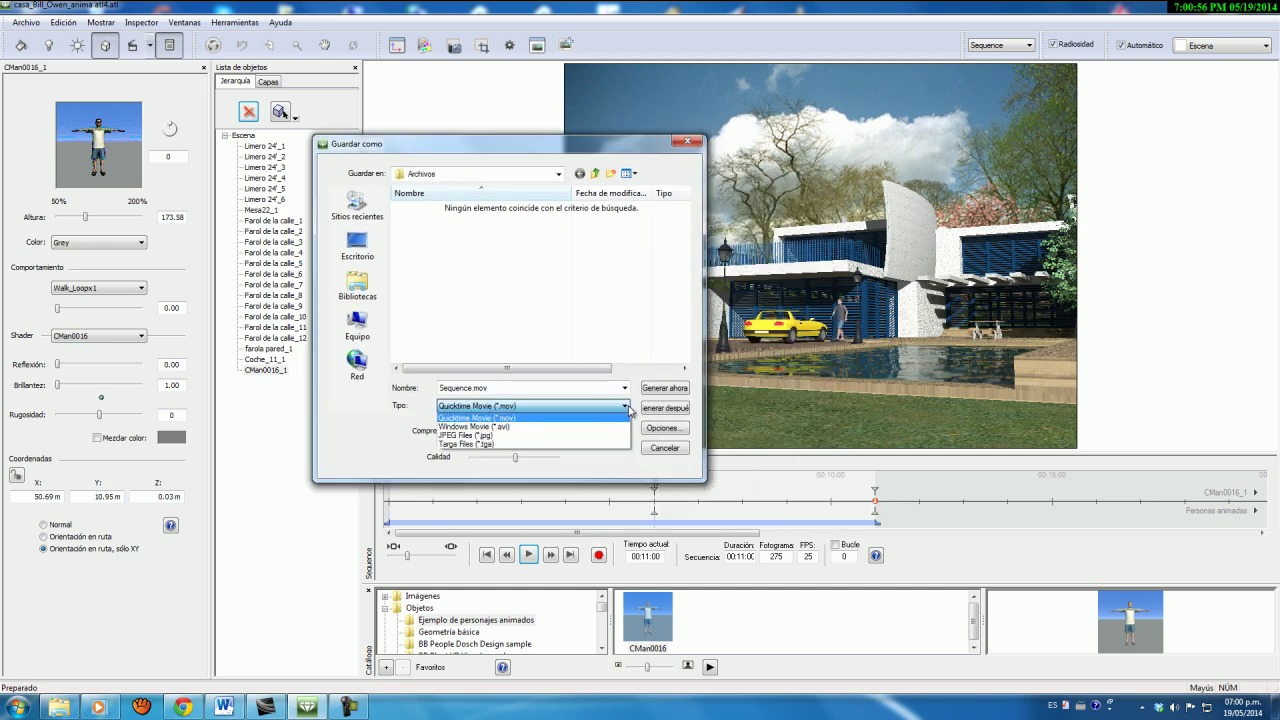
{"action": "left_click", "coordinate": [506, 430]}
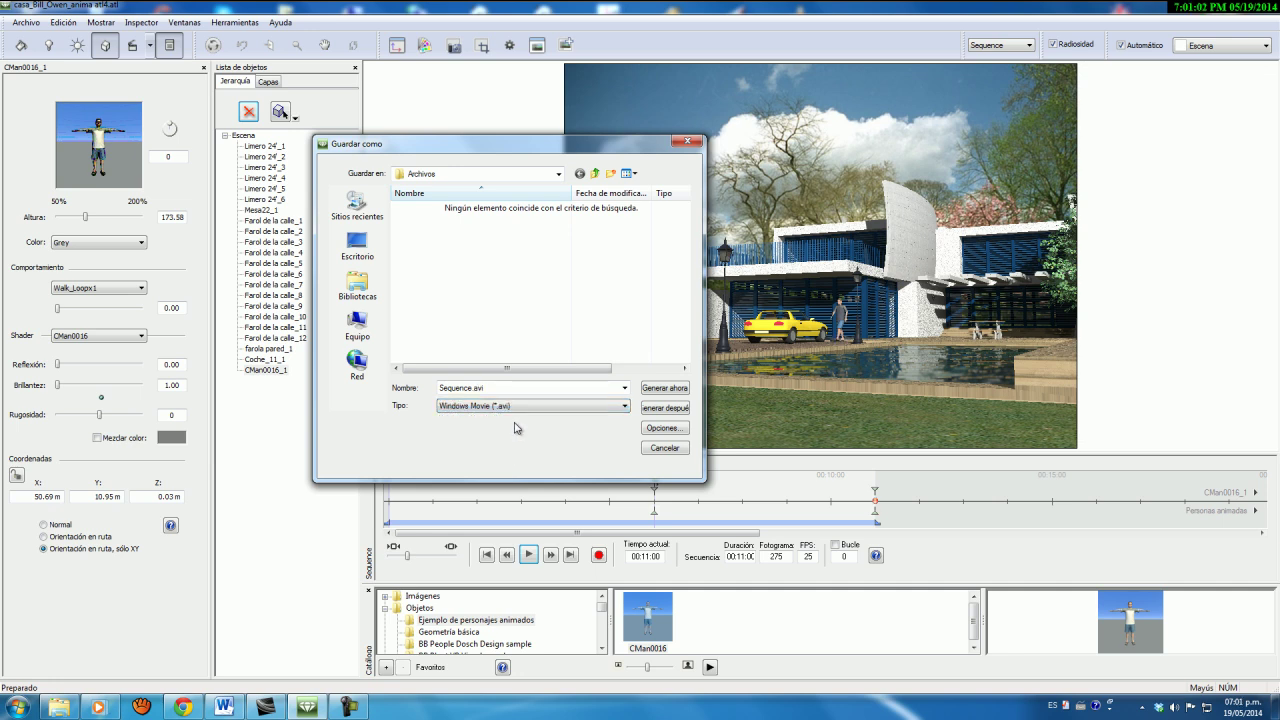
{"action": "left_click", "coordinate": [624, 388]}
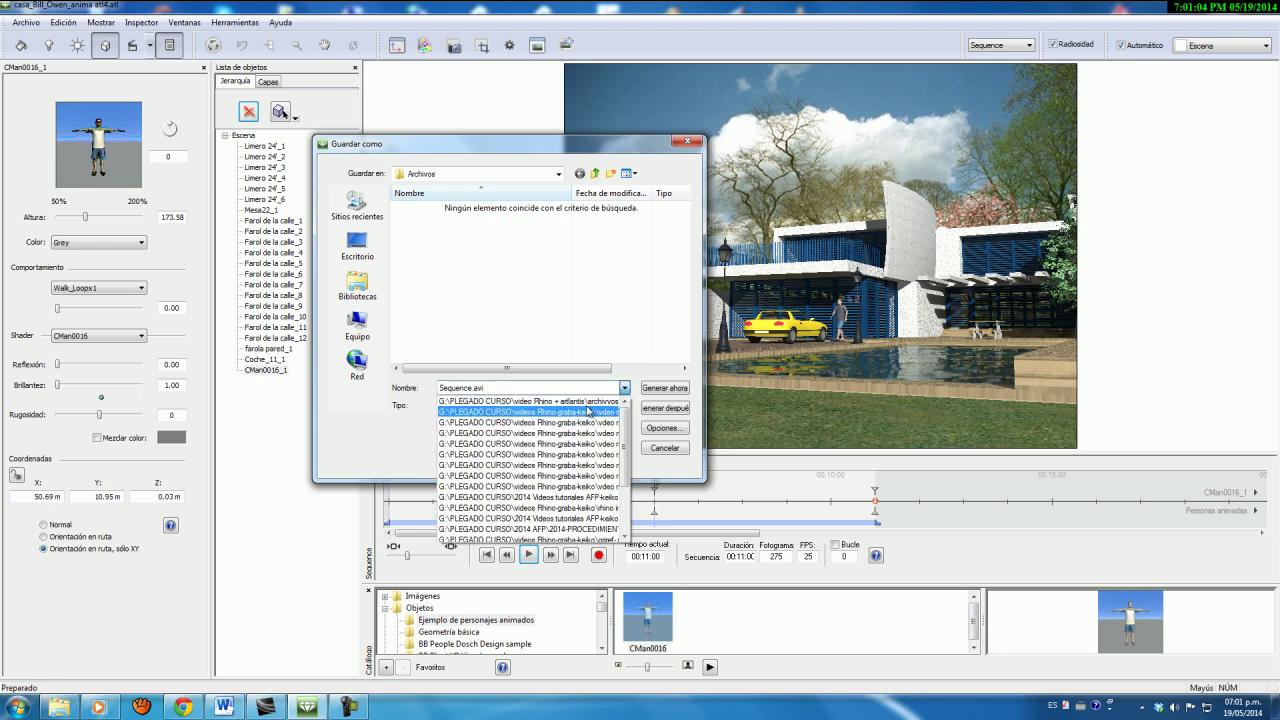
{"action": "left_click", "coordinate": [624, 388]}
{"action": "left_click", "coordinate": [625, 405]}
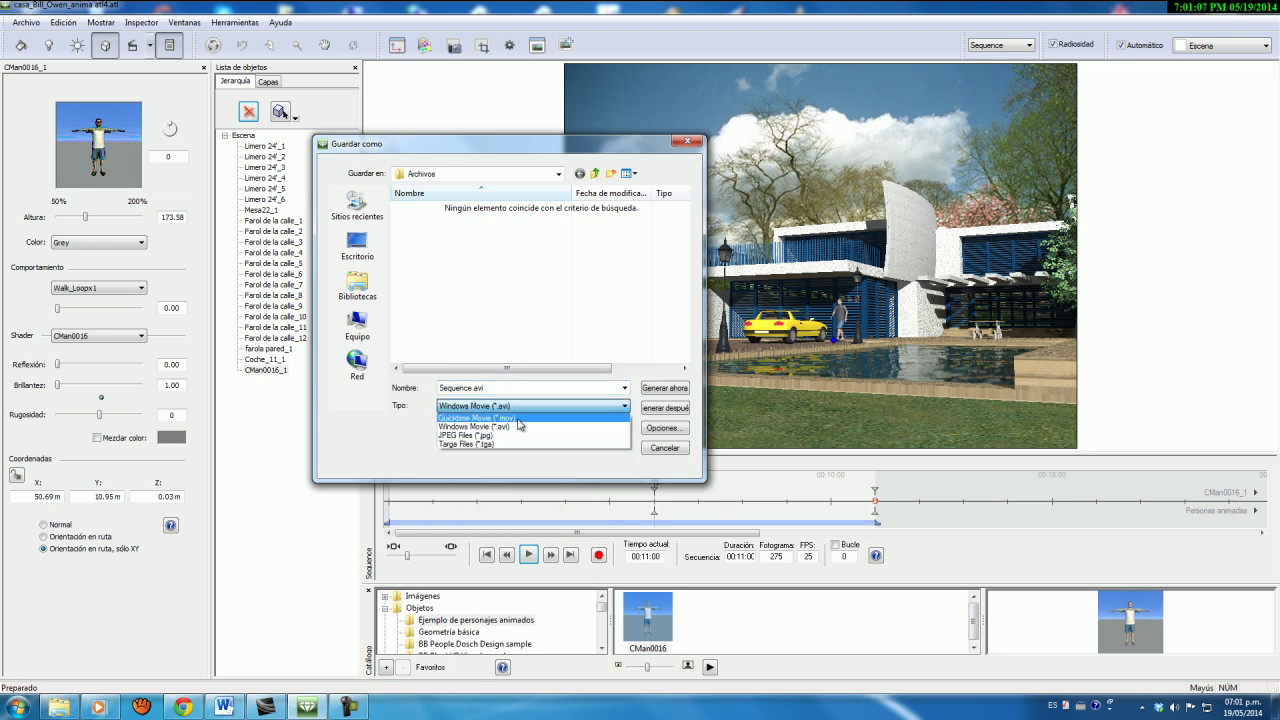
{"action": "left_click", "coordinate": [518, 418]}
{"action": "left_click", "coordinate": [560, 431]}
{"action": "left_click", "coordinate": [557, 430]}
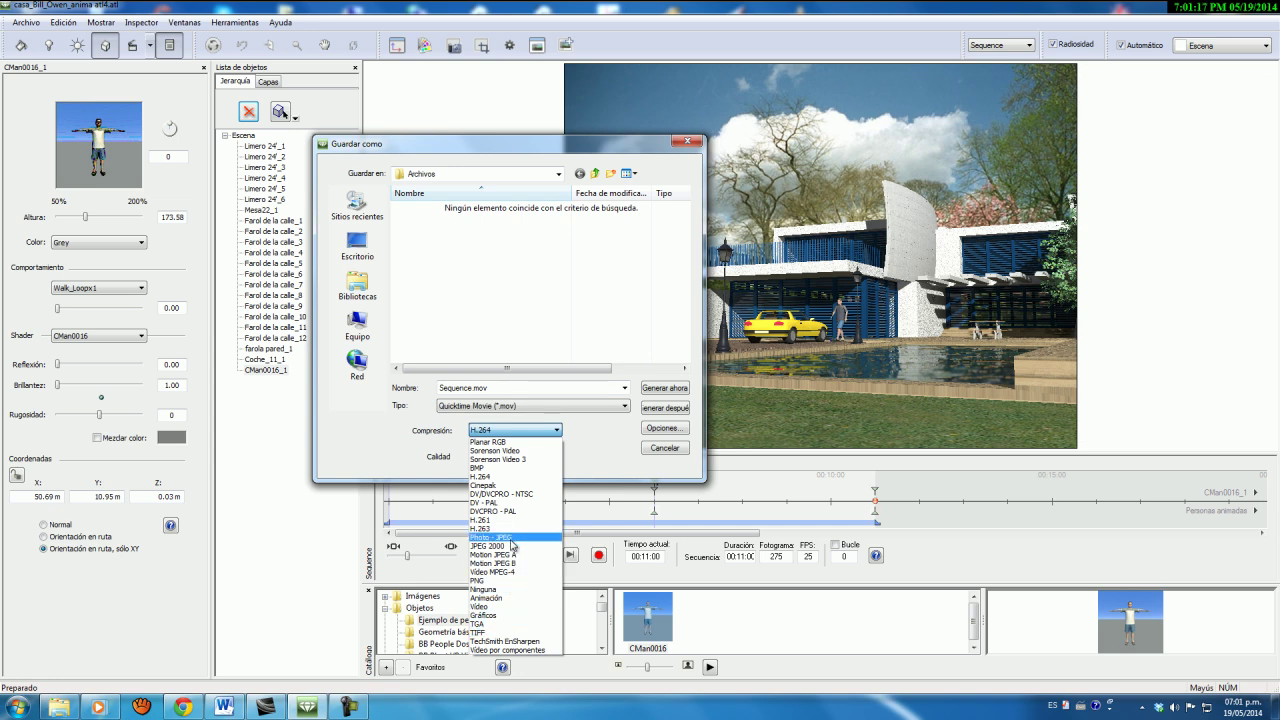
{"action": "left_click", "coordinate": [505, 478]}
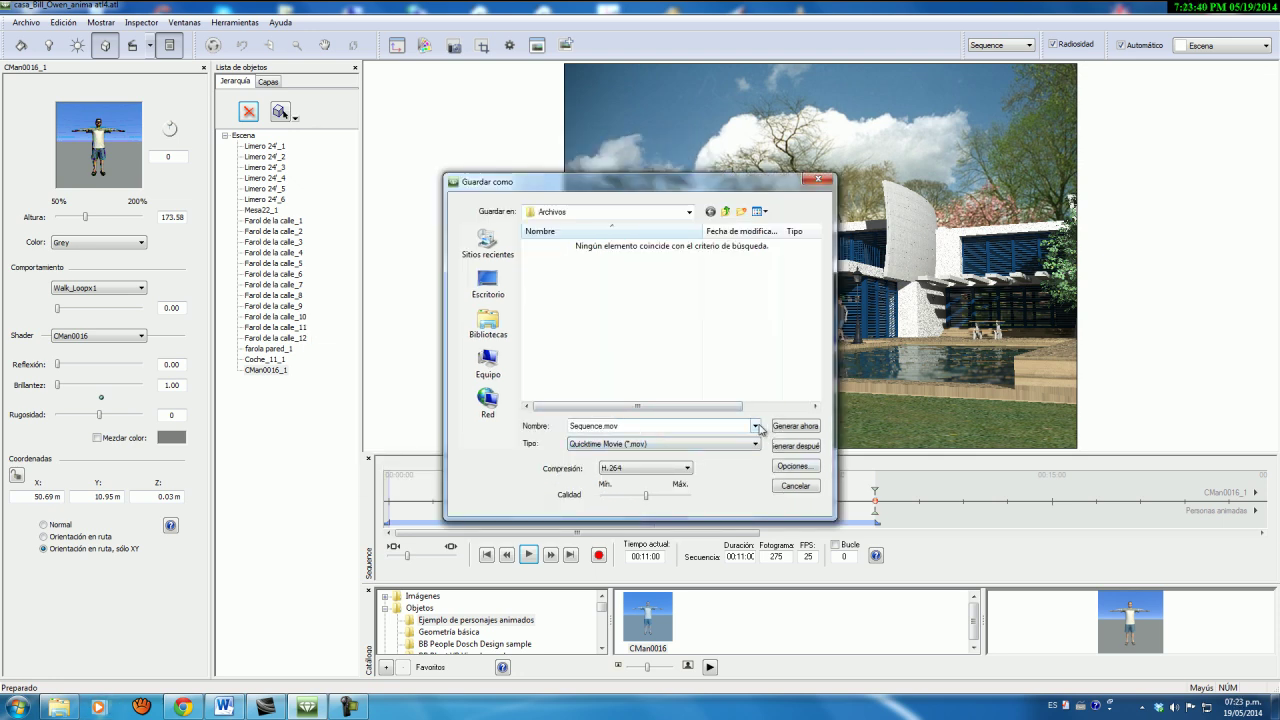
Step: Name the file ANIMACION.mov in the Archivos folder and start rendering it
{"action": "double_click", "coordinate": [604, 426]}
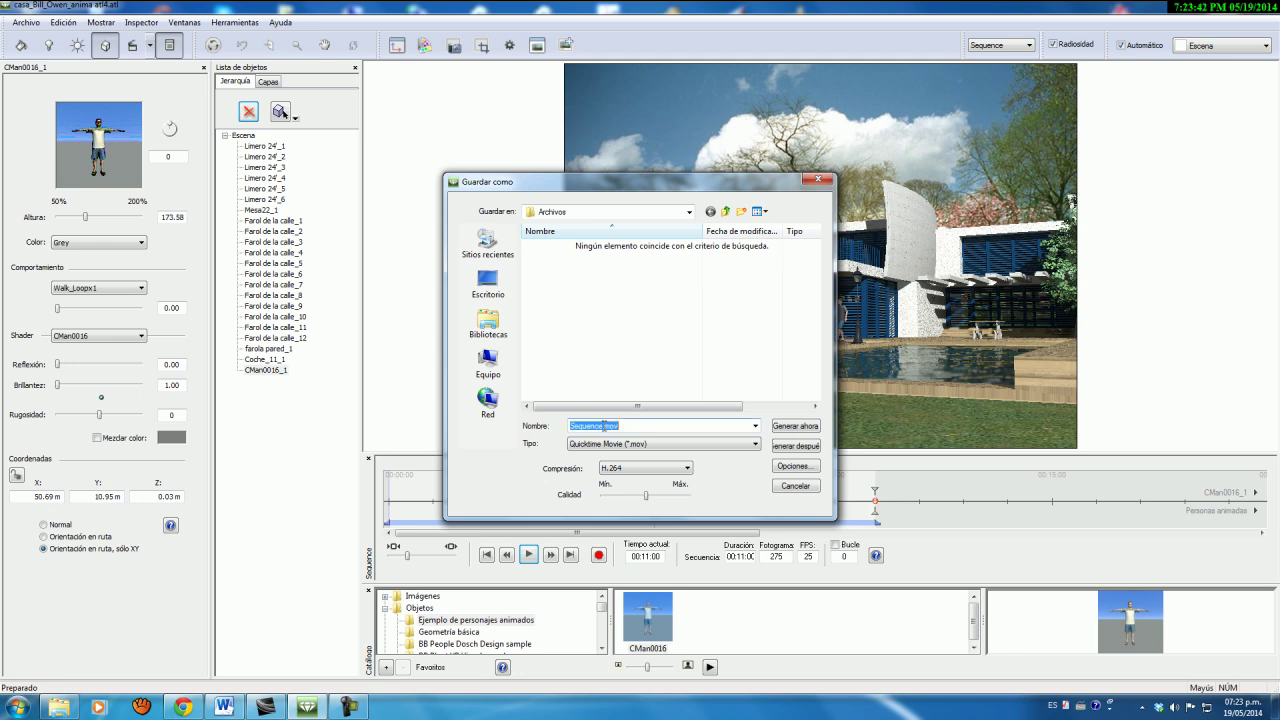
{"action": "left_click_drag", "start_coordinate": [601, 427], "coordinate": [544, 427]}
{"action": "type", "text": "ANIMACION"}
{"action": "left_click", "coordinate": [688, 212]}
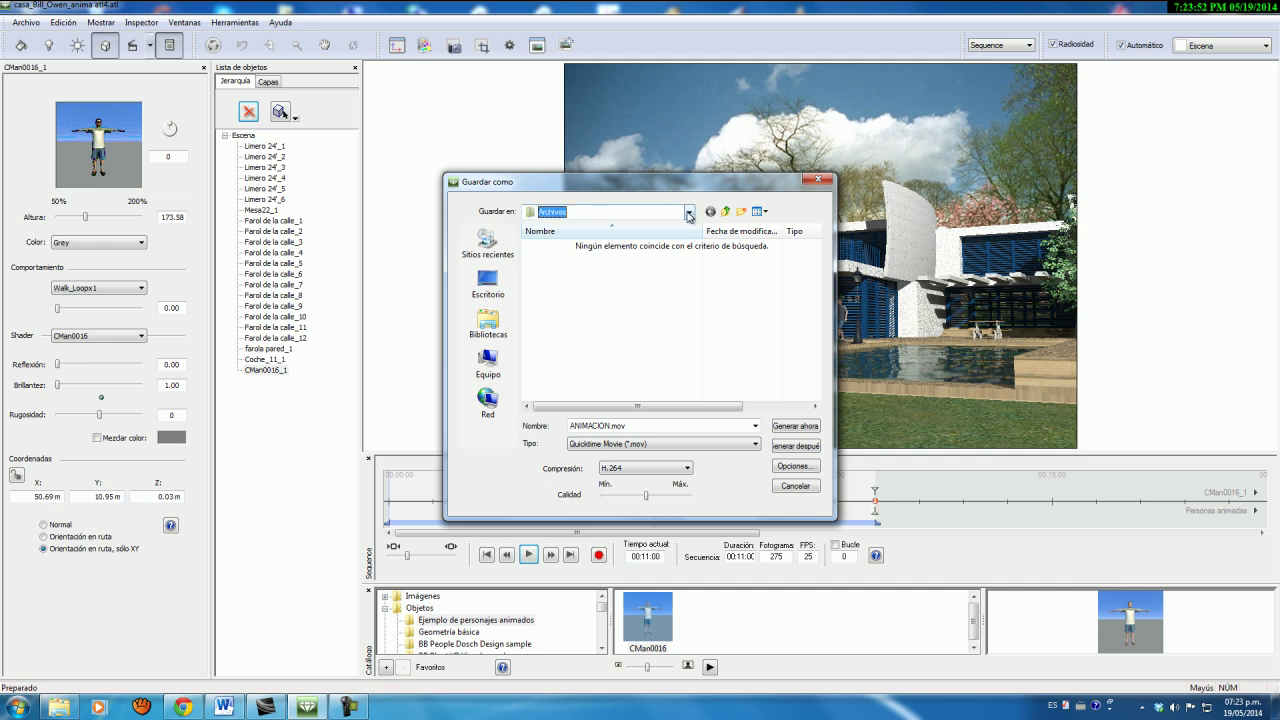
{"action": "left_click", "coordinate": [688, 212]}
{"action": "left_click", "coordinate": [786, 428]}
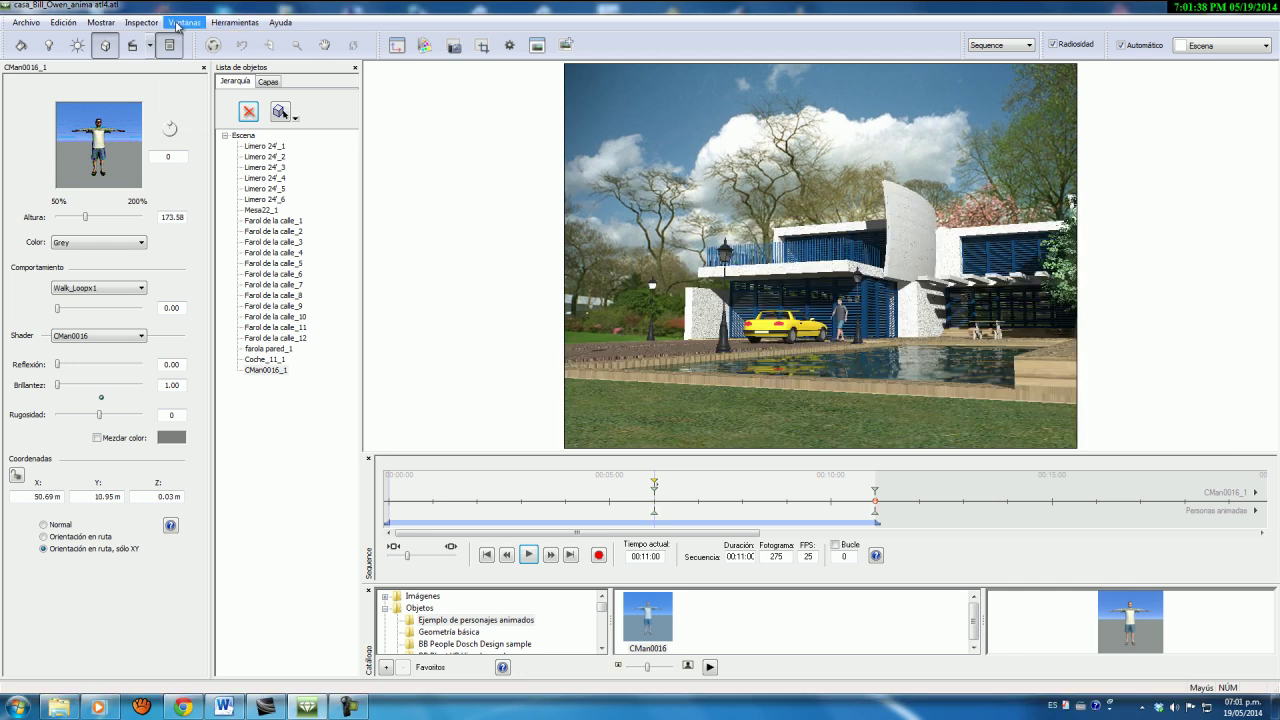
Step: Reopen the generation parameters, then browse to the Animacion artlantis folder in Explorer
{"action": "left_click", "coordinate": [184, 22]}
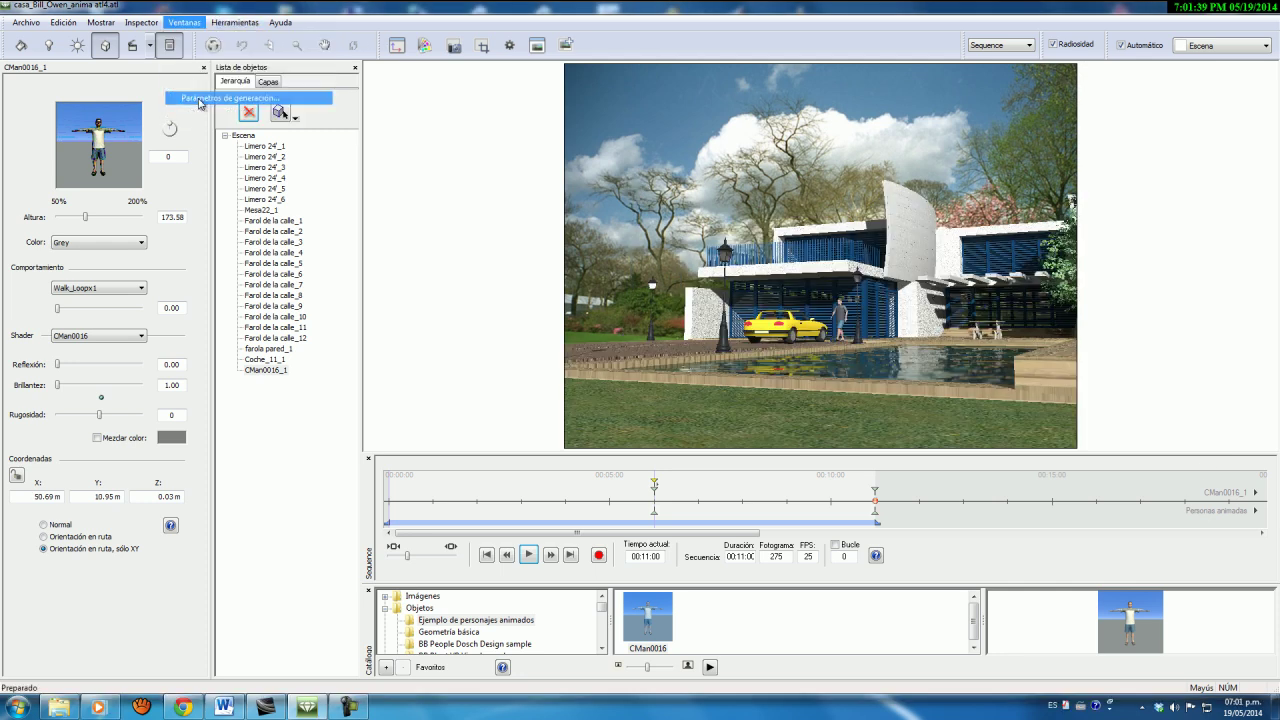
{"action": "left_click", "coordinate": [200, 98]}
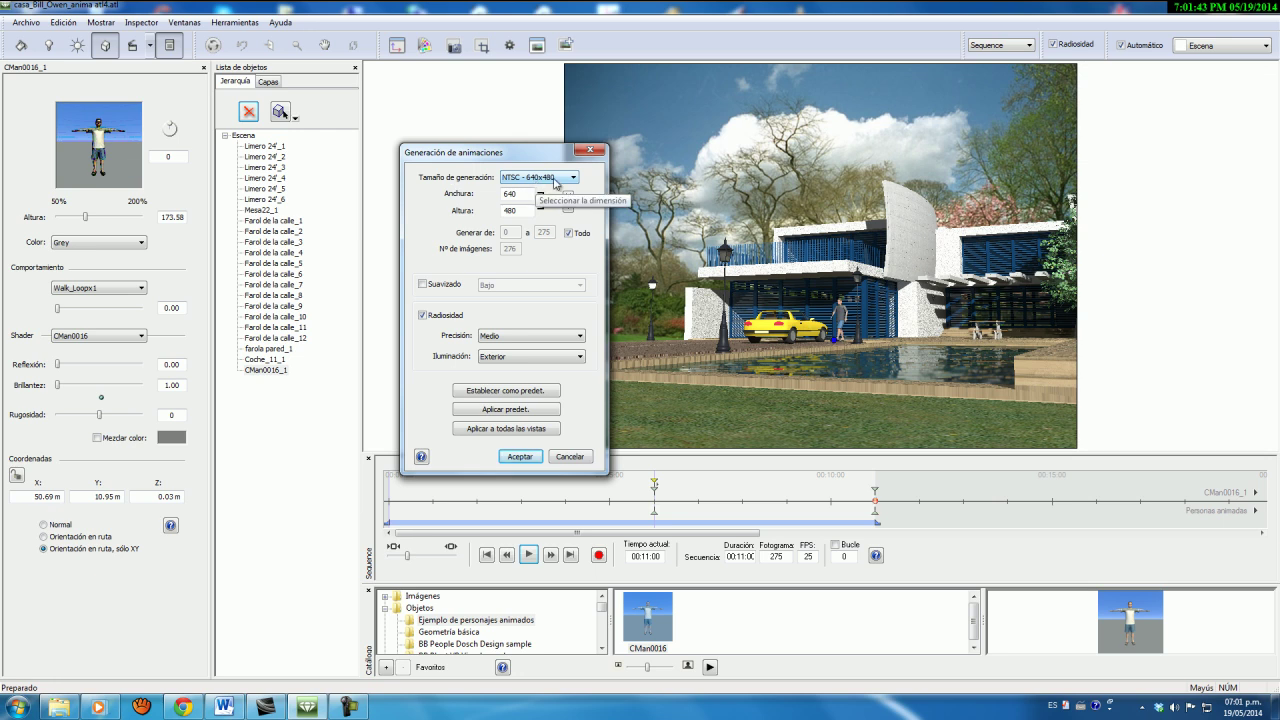
{"action": "left_click", "coordinate": [73, 712]}
{"action": "left_click", "coordinate": [250, 257]}
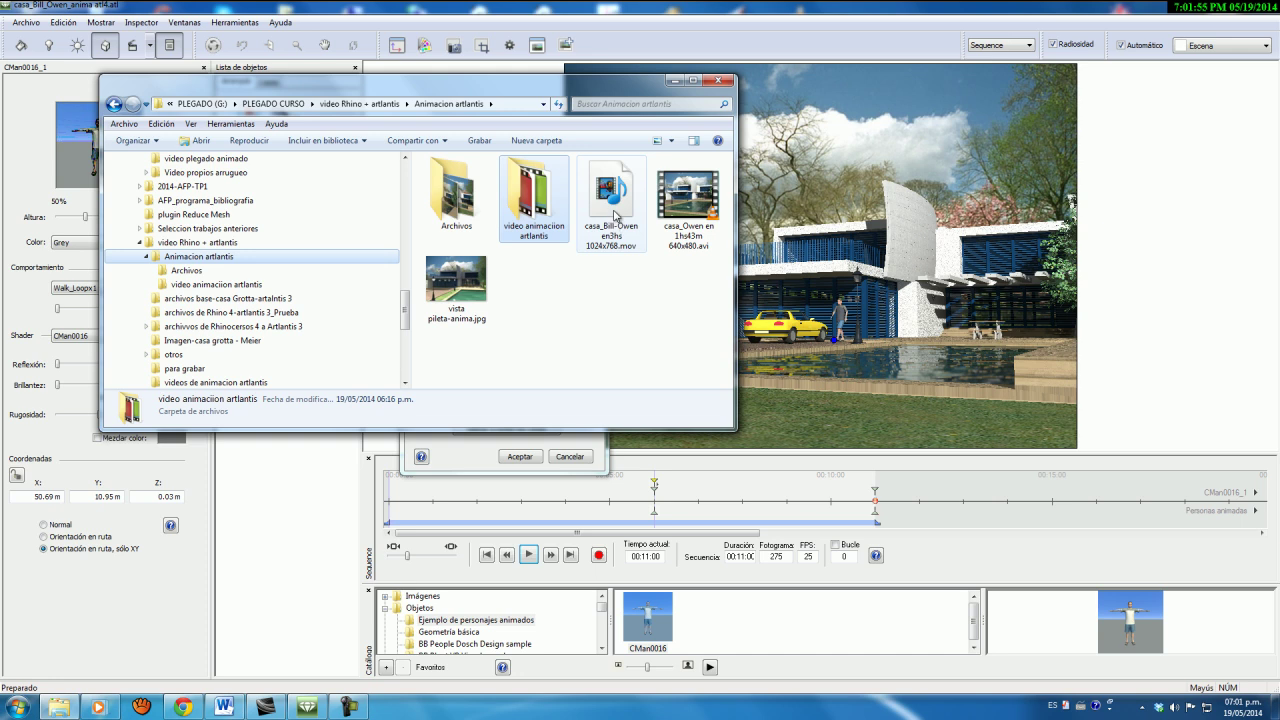
Step: Play the 640x480 .avi render in VLC media player and minimize Explorer
{"action": "right_click", "coordinate": [685, 207]}
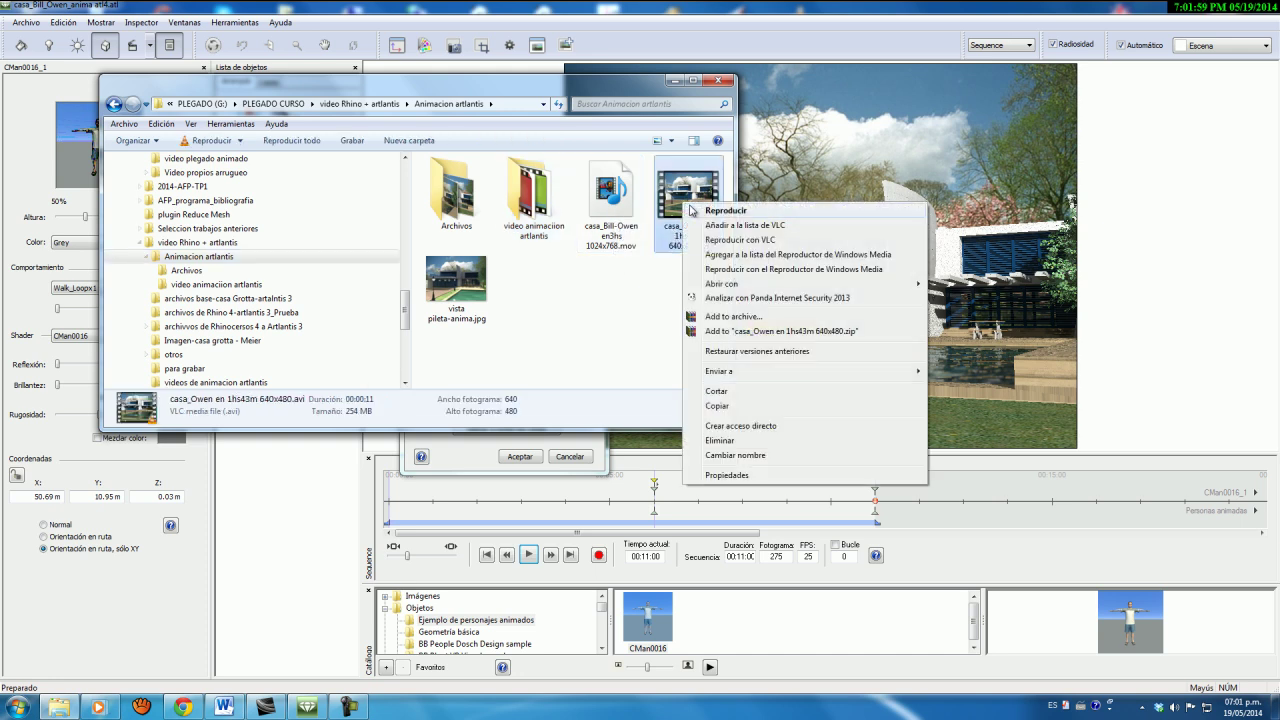
{"action": "mouse_move", "coordinate": [710, 285]}
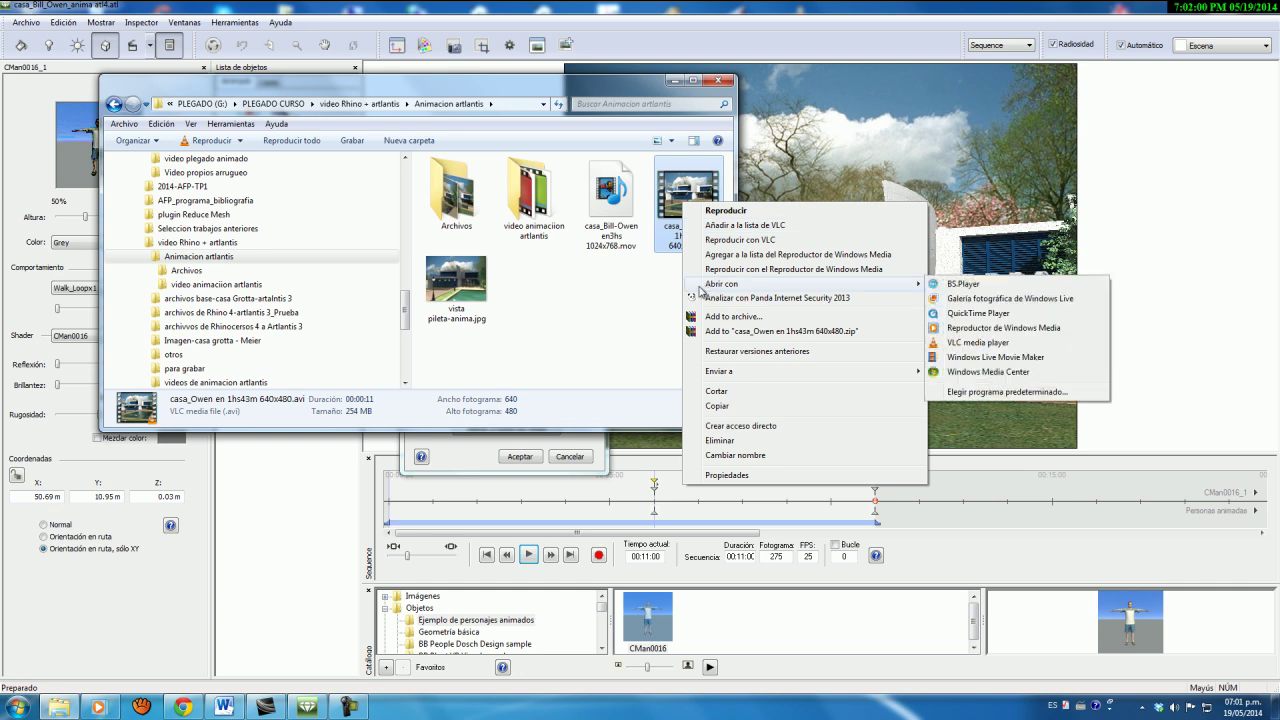
{"action": "left_click", "coordinate": [968, 343]}
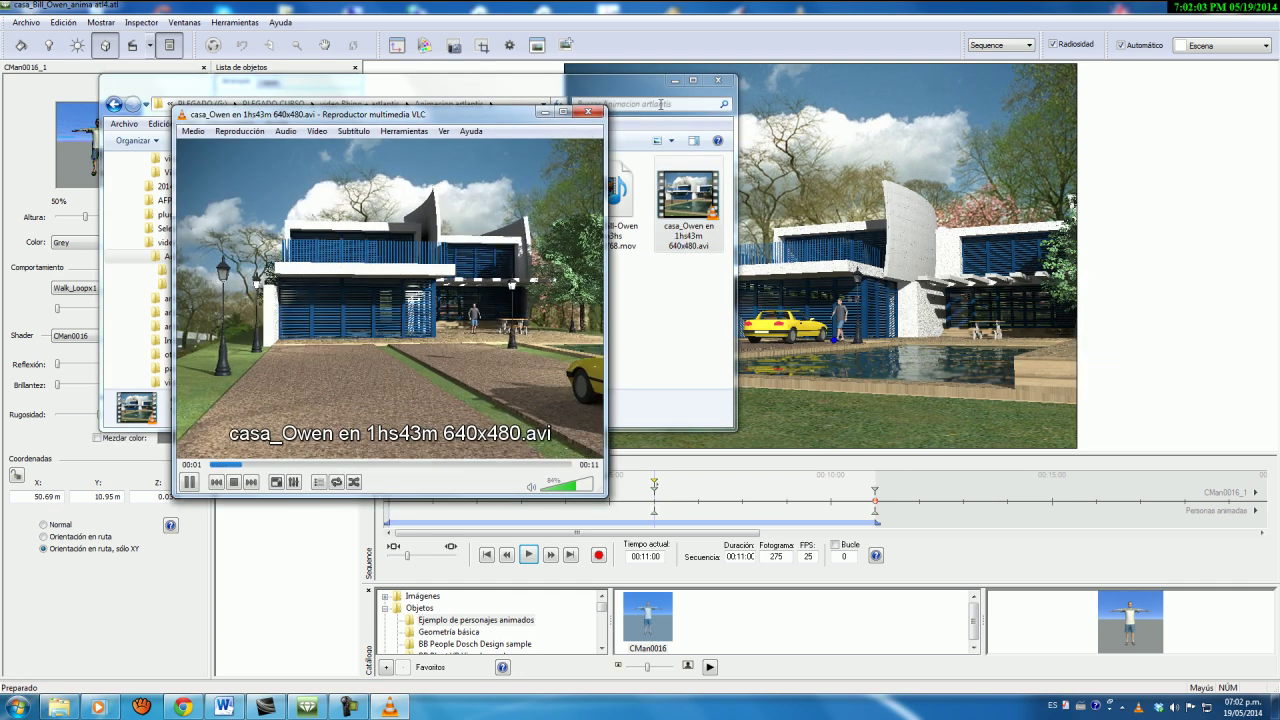
{"action": "left_click", "coordinate": [678, 84]}
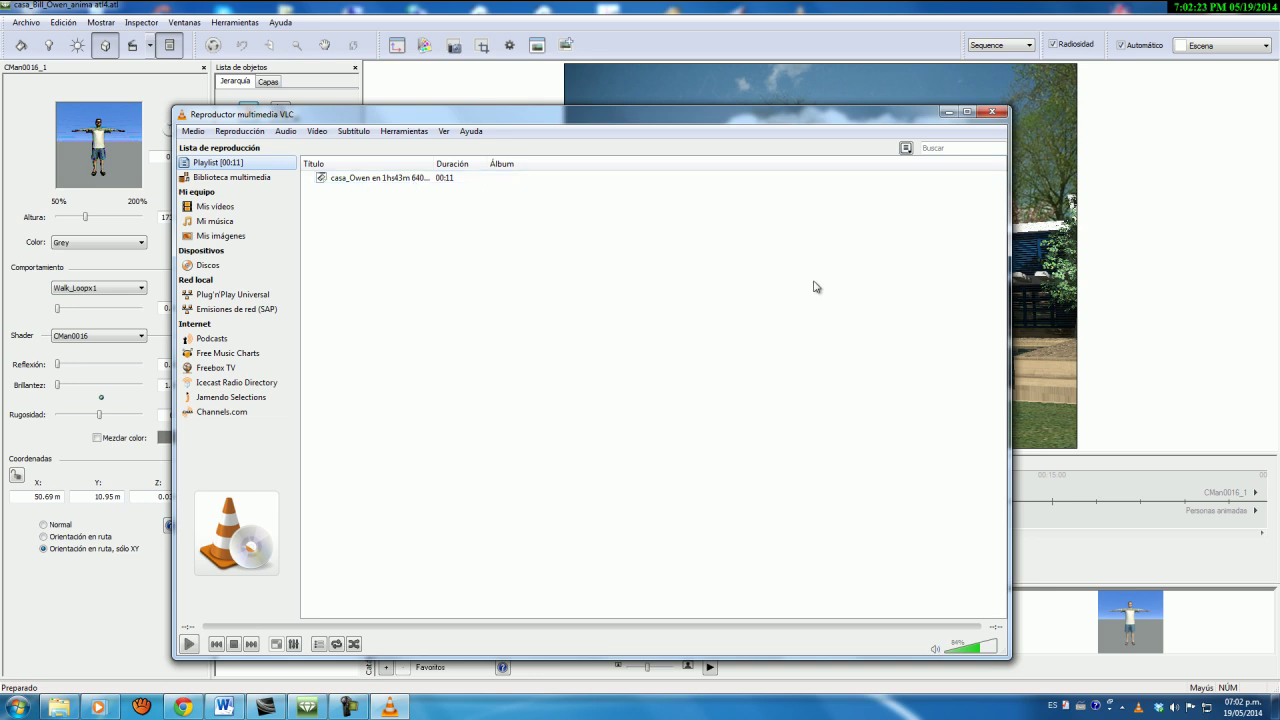
Step: Add the 1024x768 .mov render to VLC, then play the .avi and .mov entries
{"action": "left_click", "coordinate": [68, 712]}
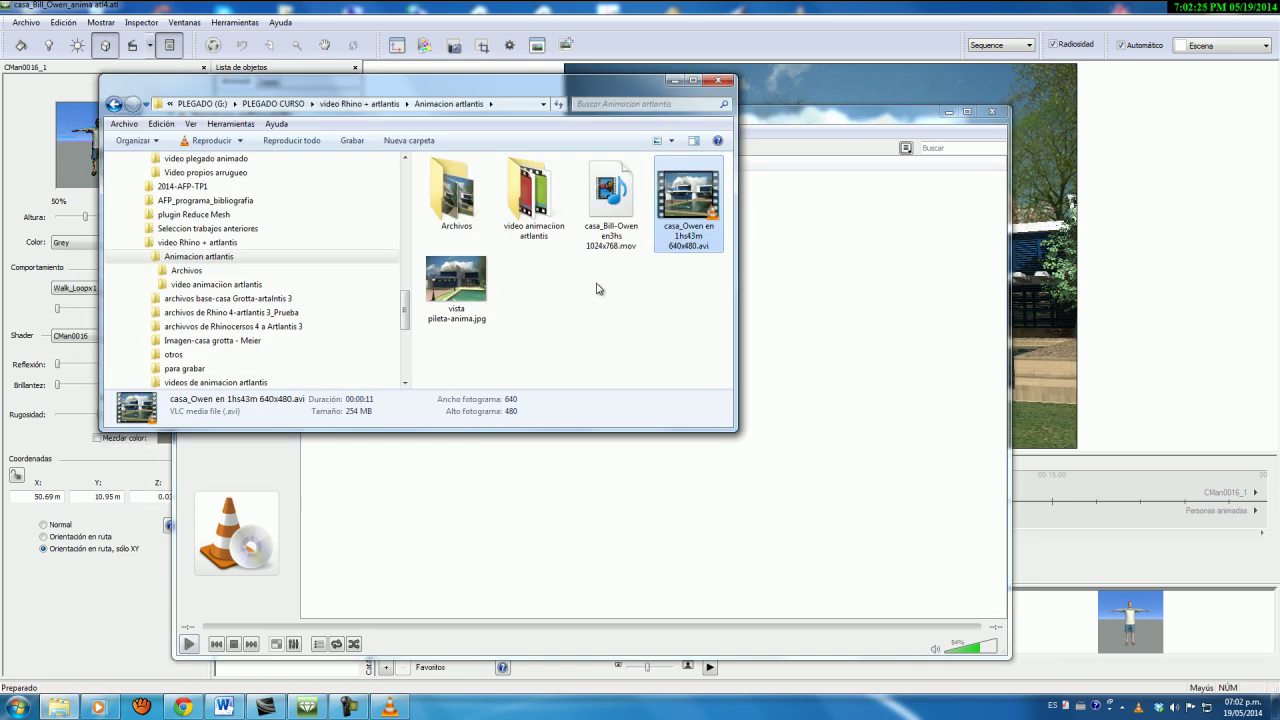
{"action": "right_click", "coordinate": [611, 224]}
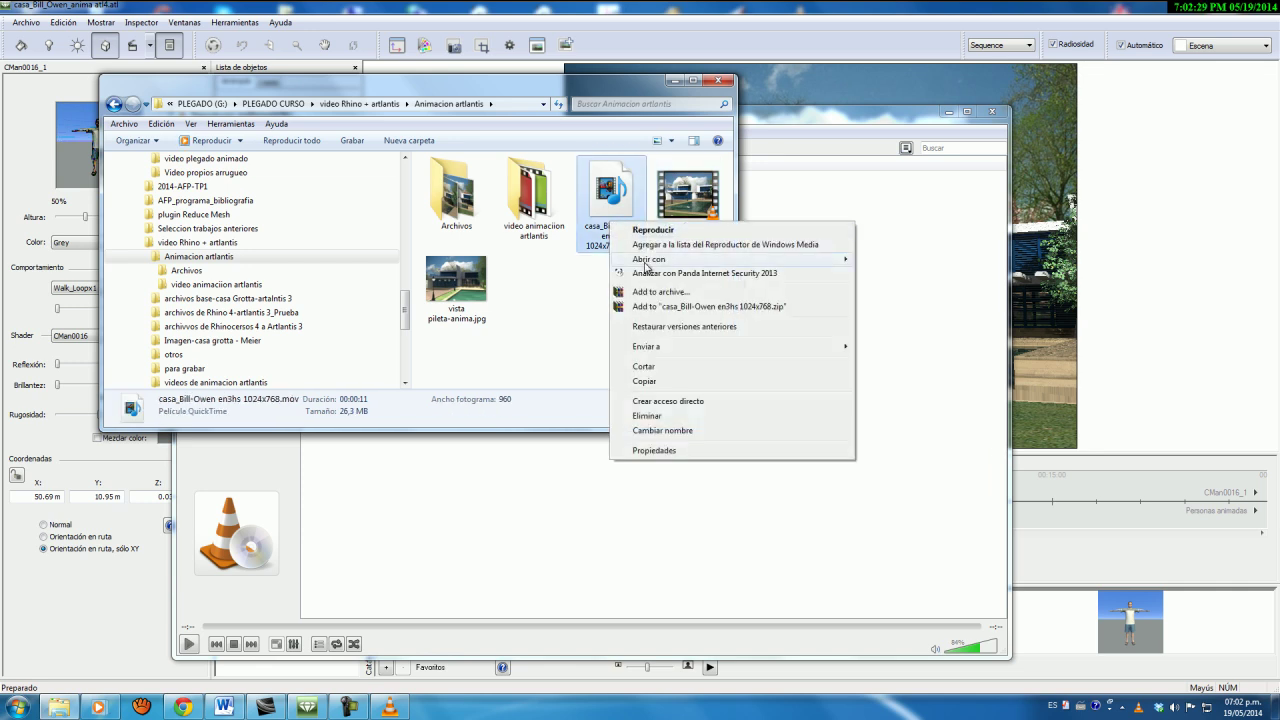
{"action": "mouse_move", "coordinate": [647, 265]}
{"action": "left_click", "coordinate": [924, 290]}
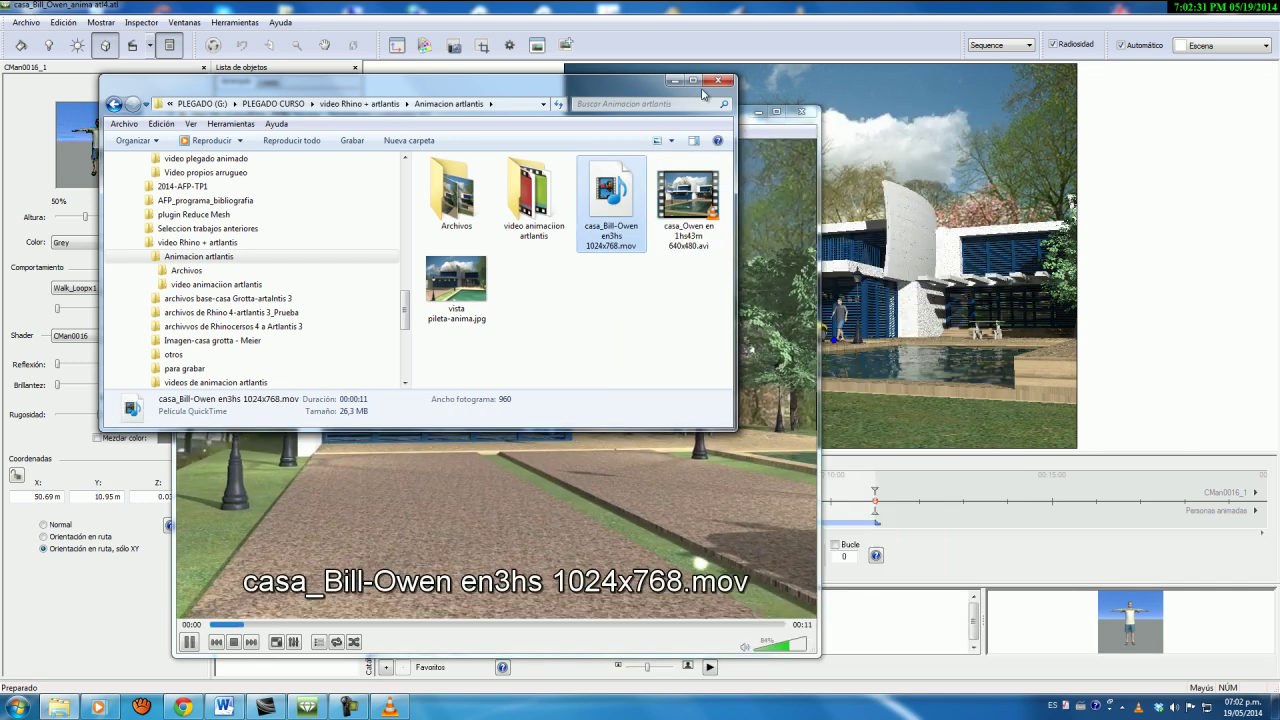
{"action": "left_click", "coordinate": [676, 82]}
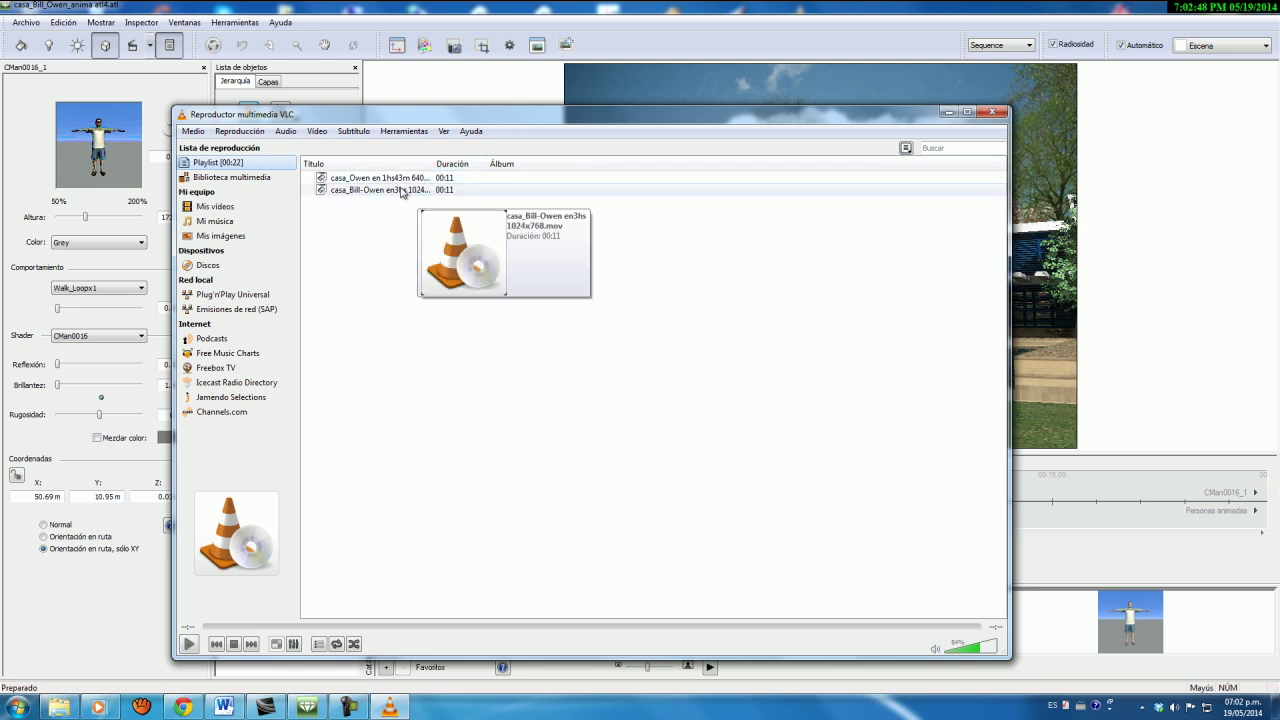
{"action": "double_click", "coordinate": [398, 181]}
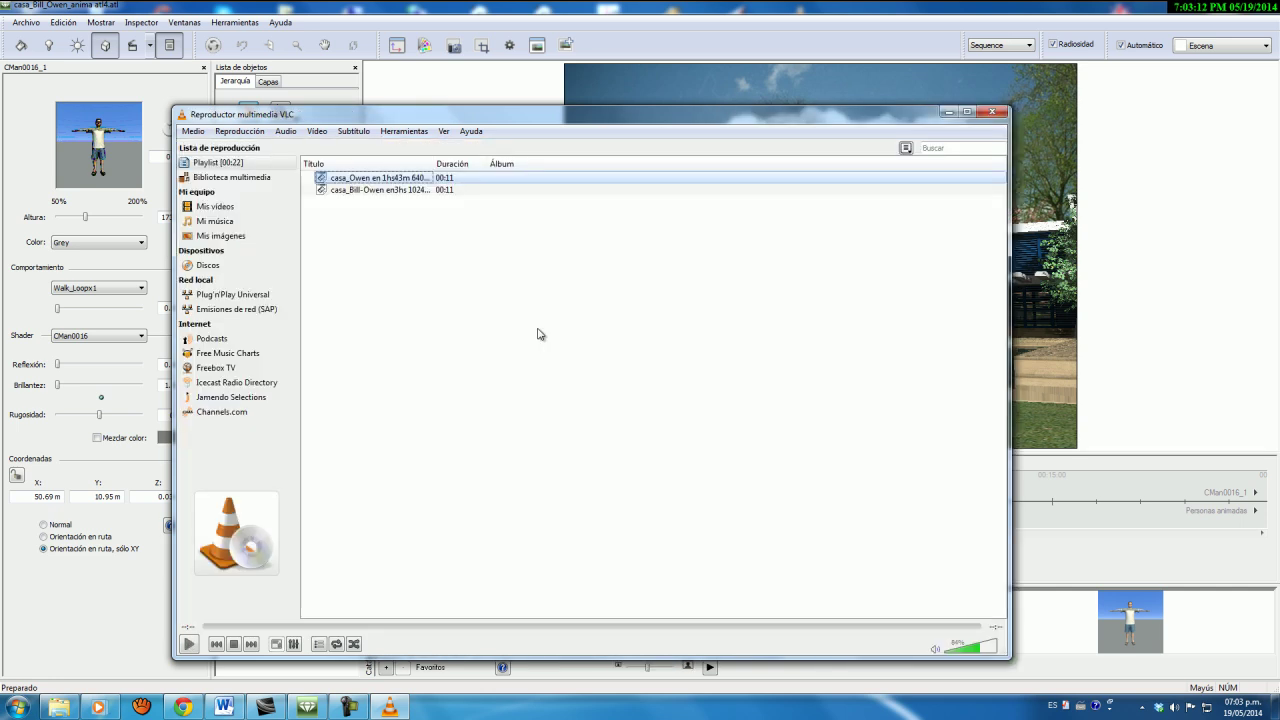
{"action": "double_click", "coordinate": [412, 190]}
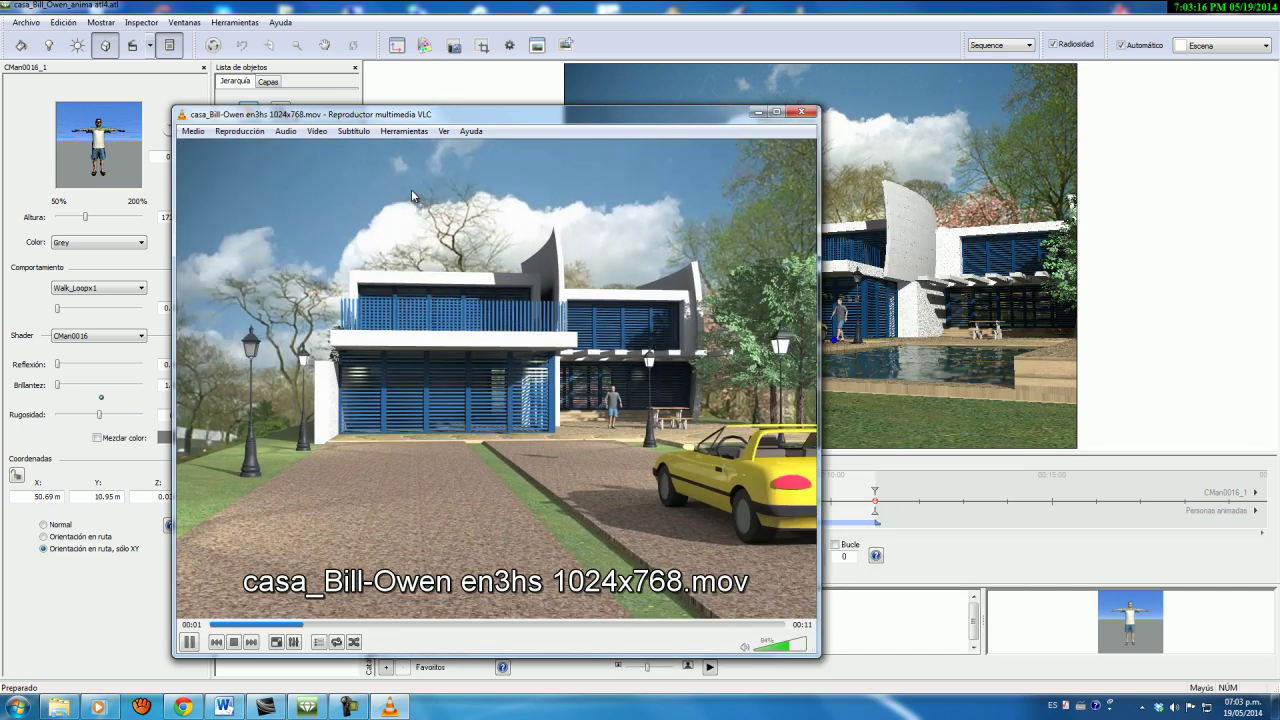